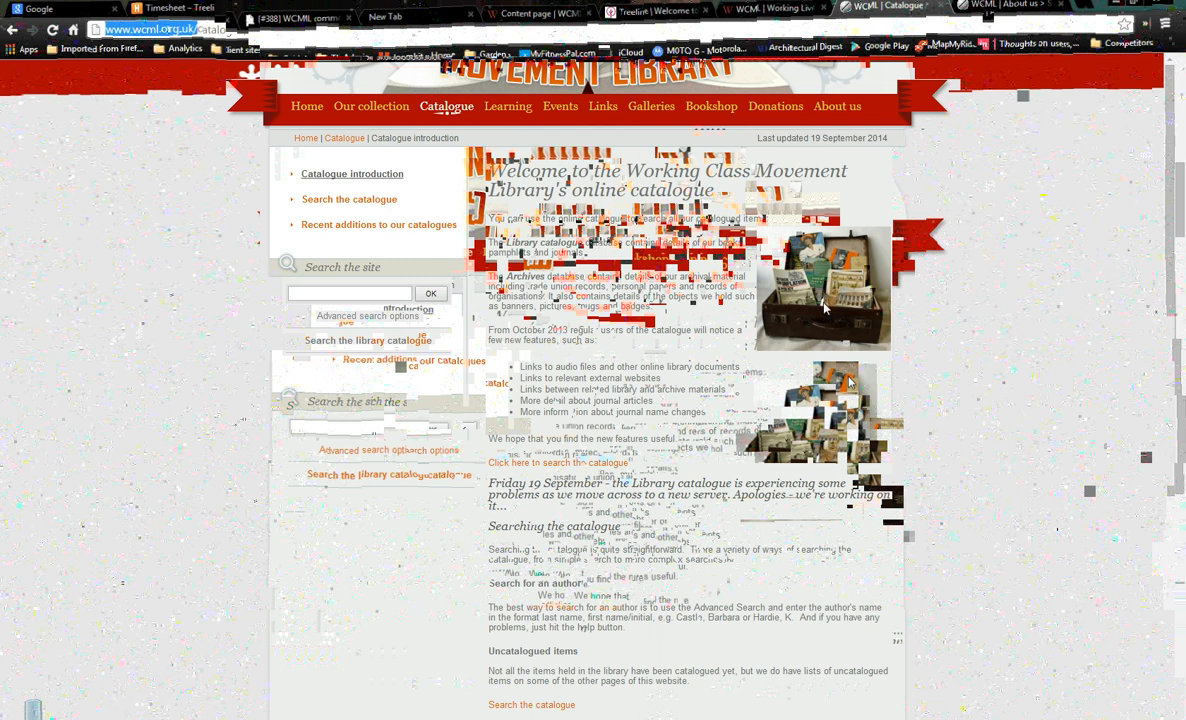
# Scroll to the top of the WCML catalogue page and switch to the Treeline dashboard
pyautogui.scroll(3, 845, 325)
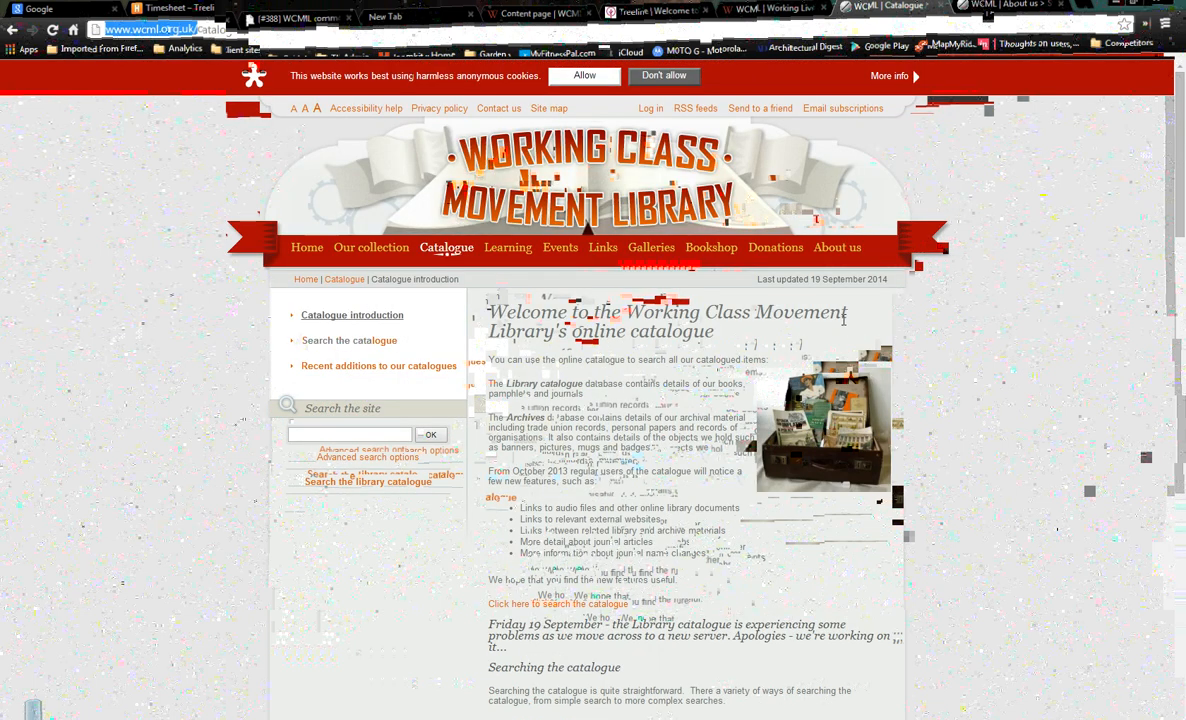
pyautogui.click(640, 17)
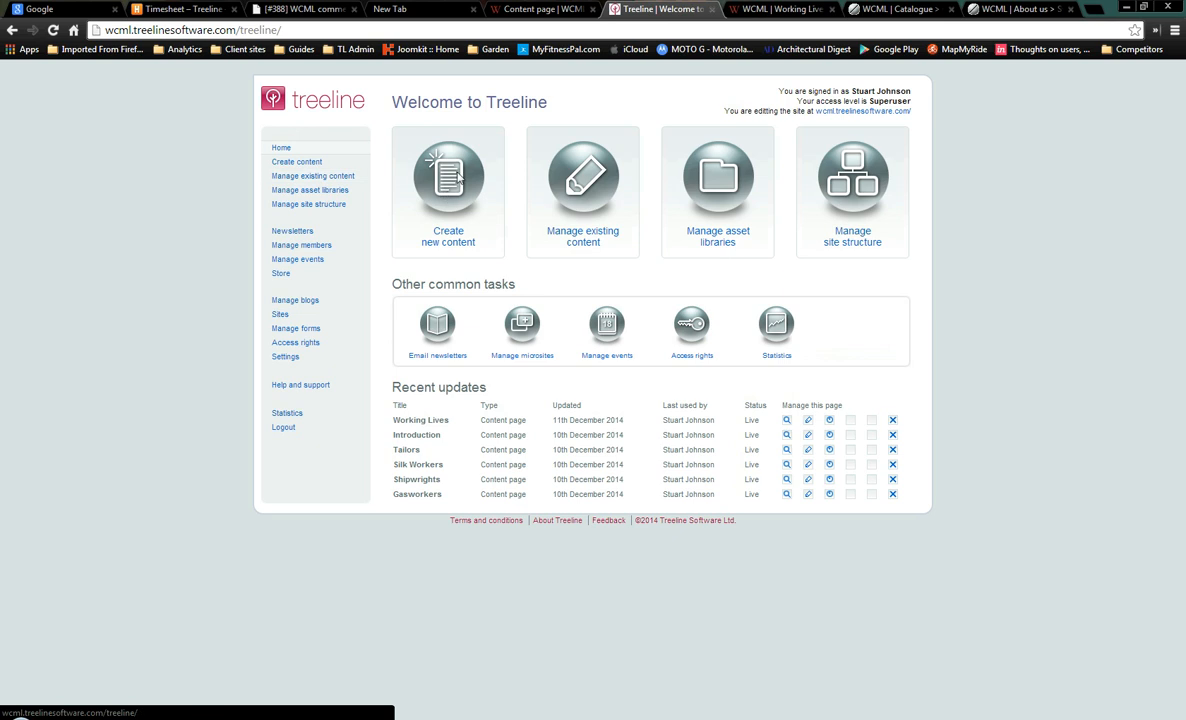
# Start uploading a new image to the library and browse to the image file's folder
pyautogui.click(436, 204)
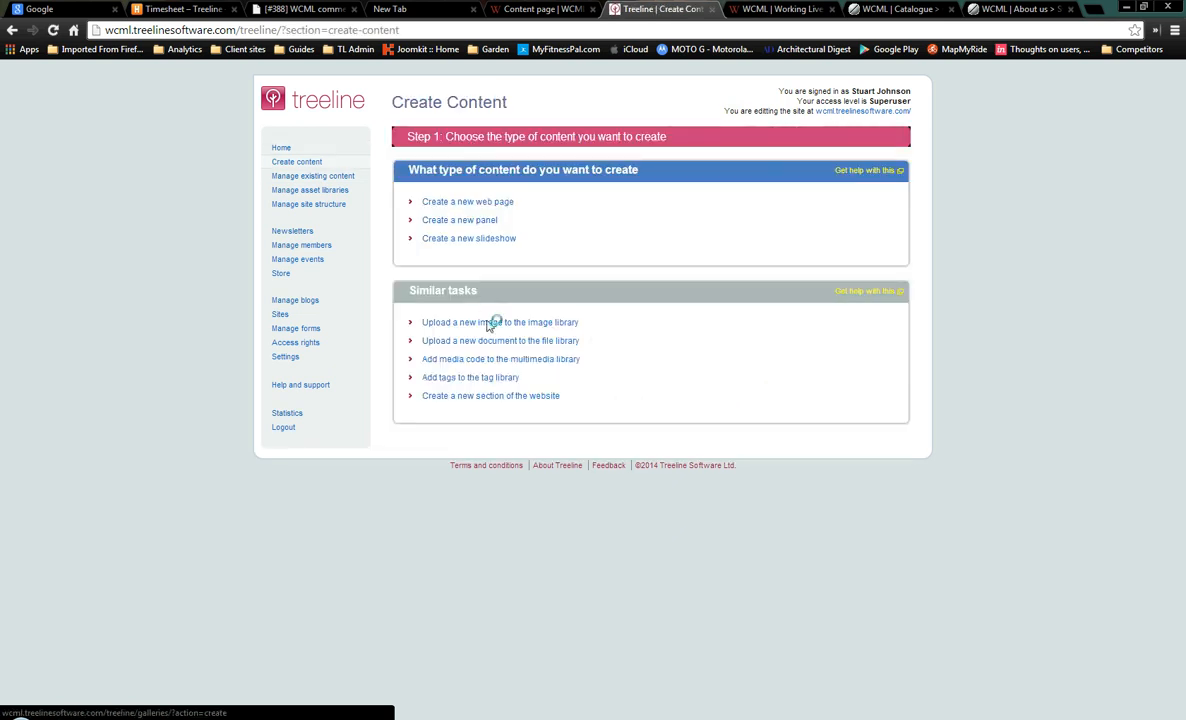
pyautogui.click(489, 322)
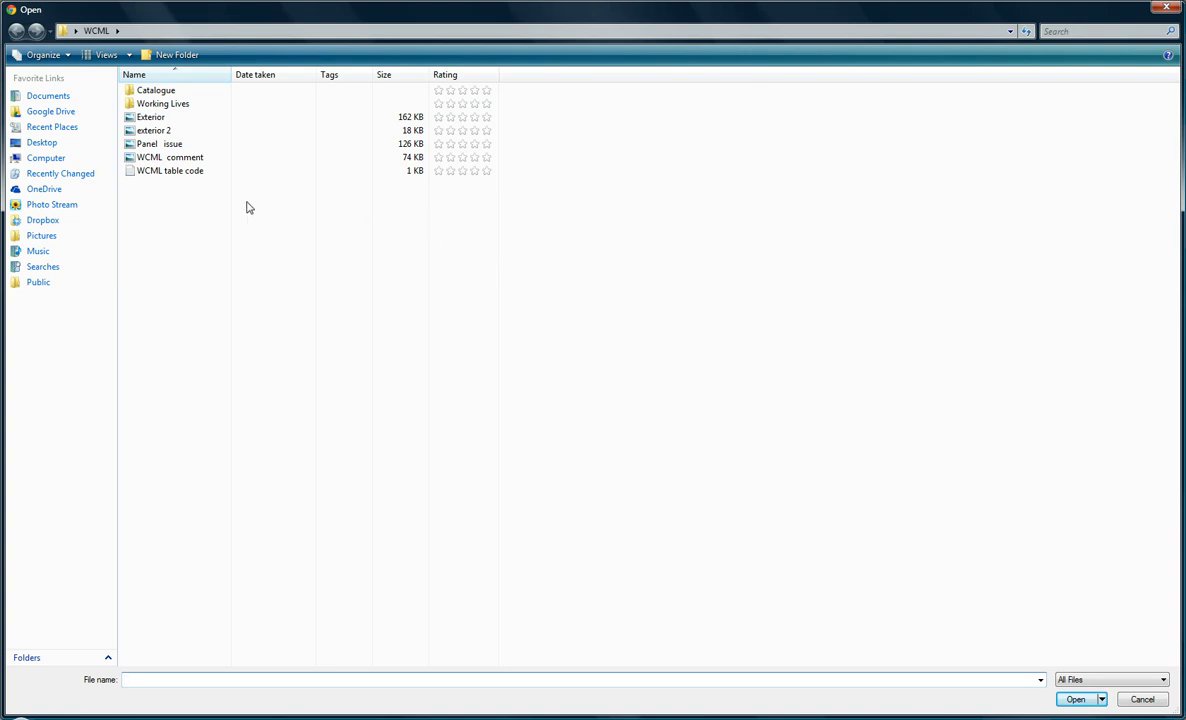
pyautogui.doubleClick(157, 92)
# Attach the albert-knight-suitcase image and title it 'Albert Knight Suitcase'
pyautogui.click(157, 94)
pyautogui.doubleClick(157, 94)
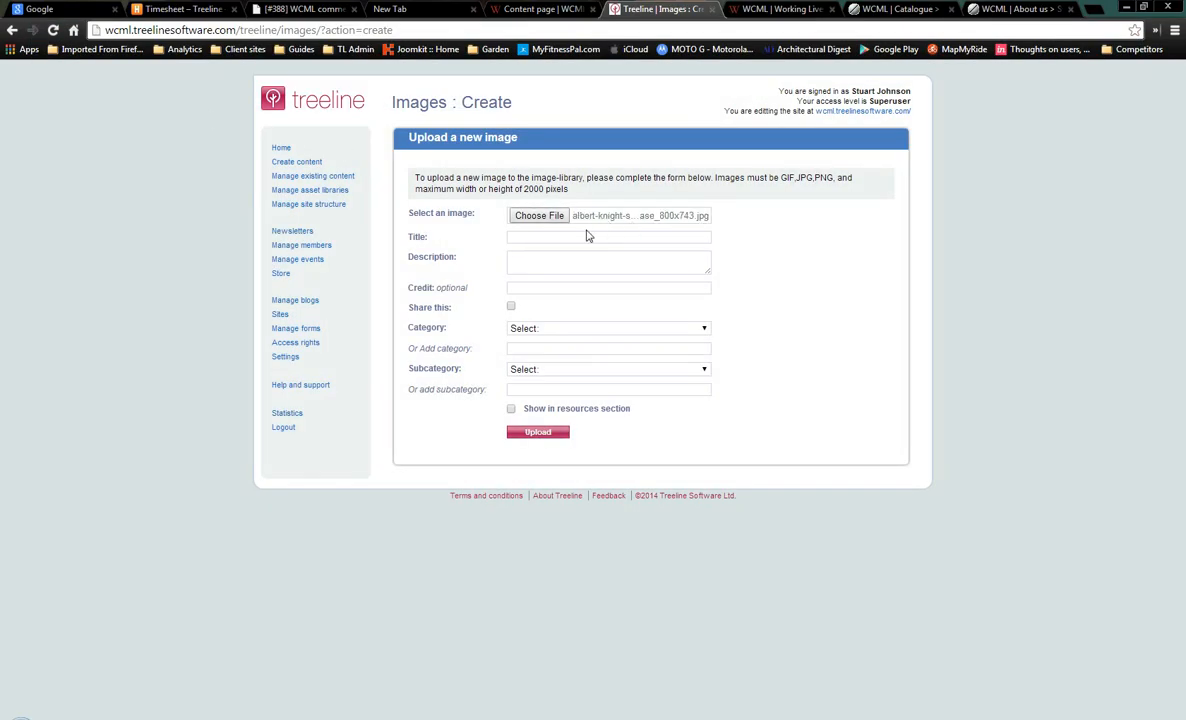
pyautogui.click(554, 237)
pyautogui.write('A')
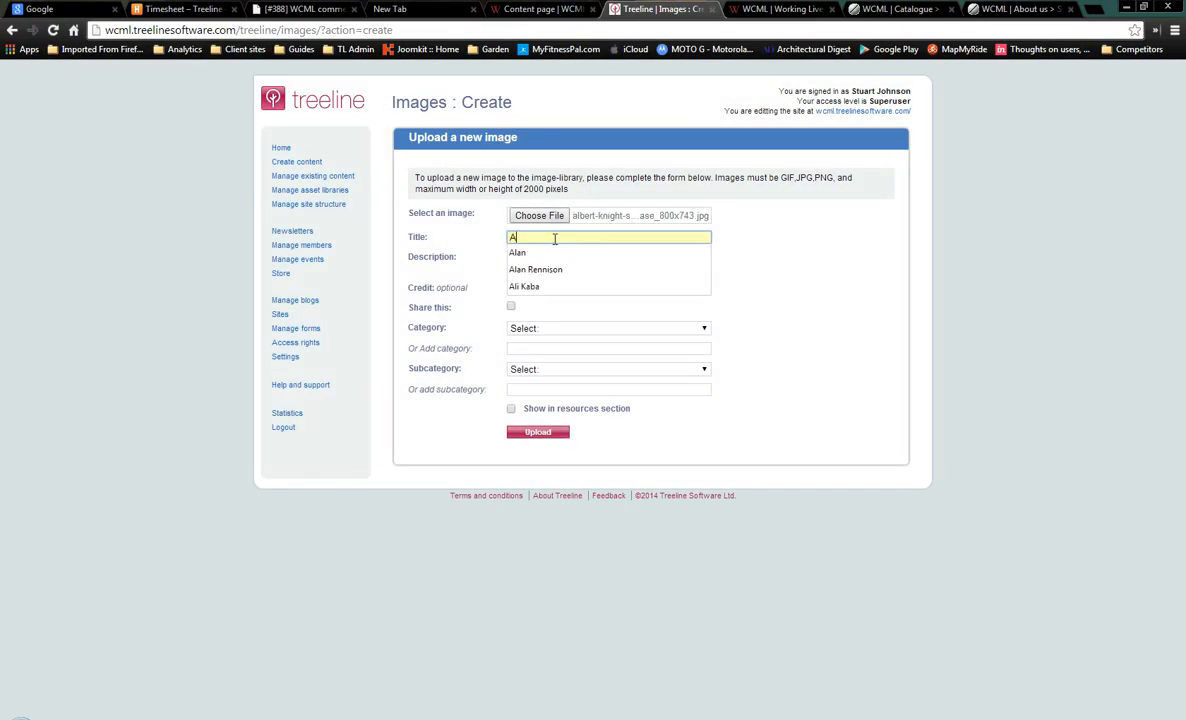
pyautogui.write('lbert Knight ')
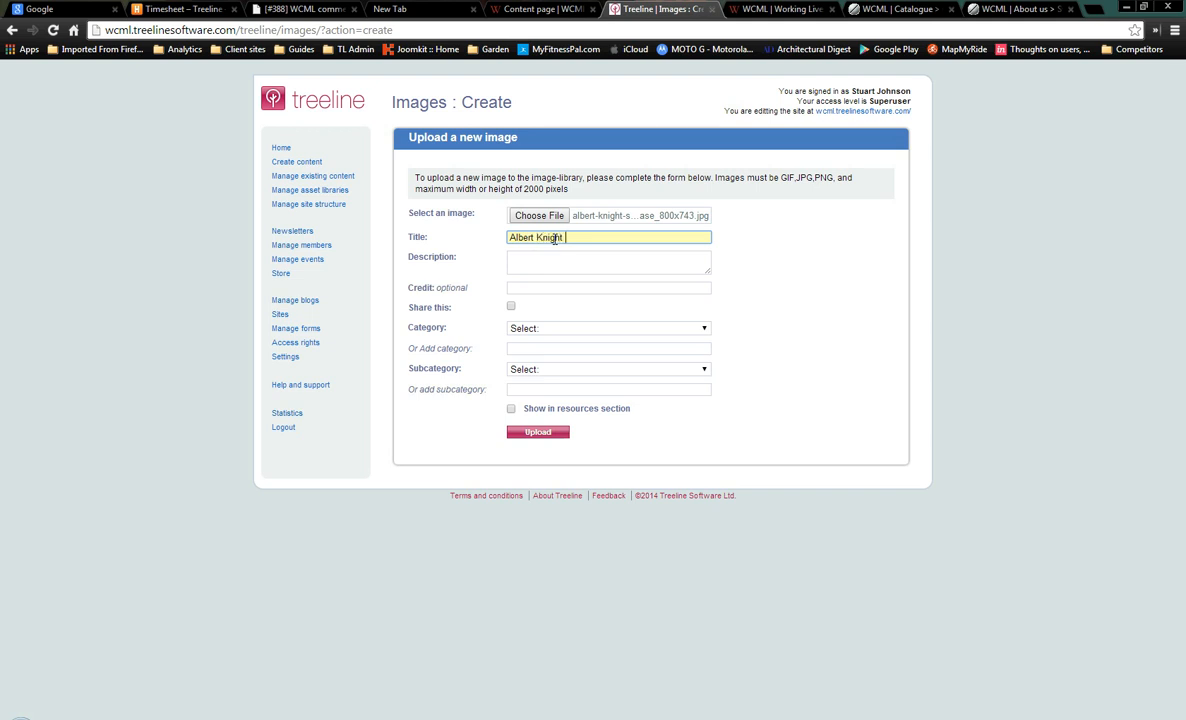
pyautogui.write('Suitcase')
# File it under Old site images with new subcategory 'Catalogue' and upload it
pyautogui.click(552, 333)
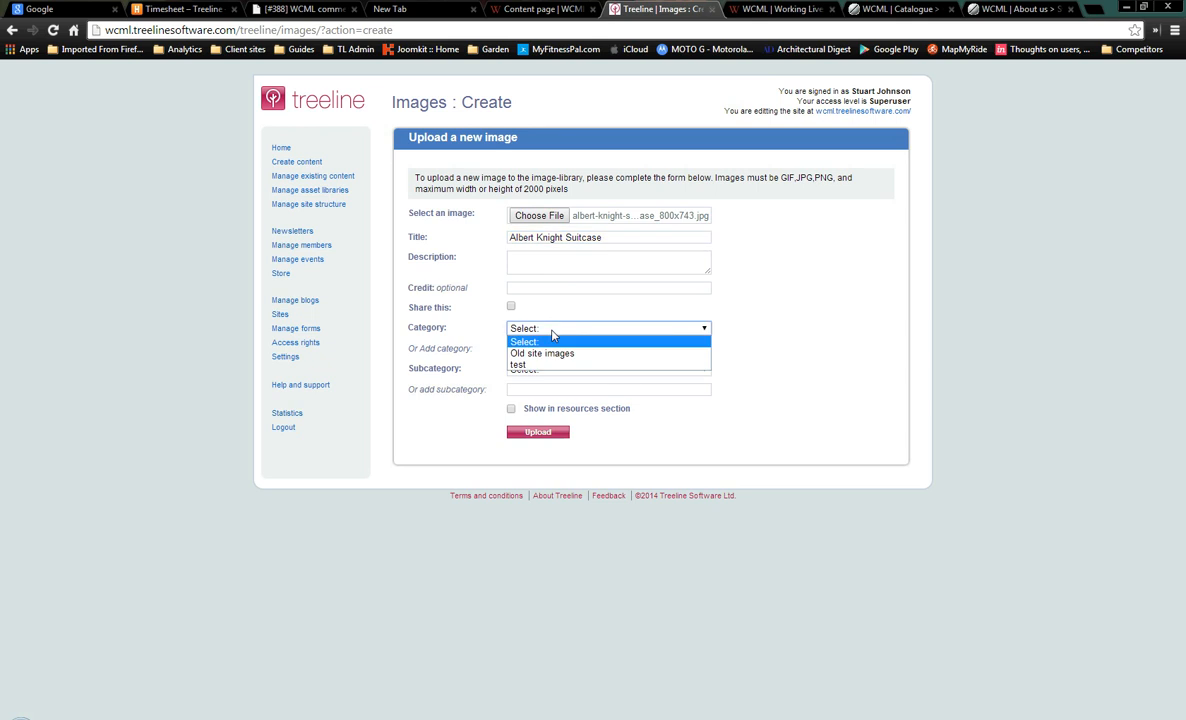
pyautogui.click(552, 356)
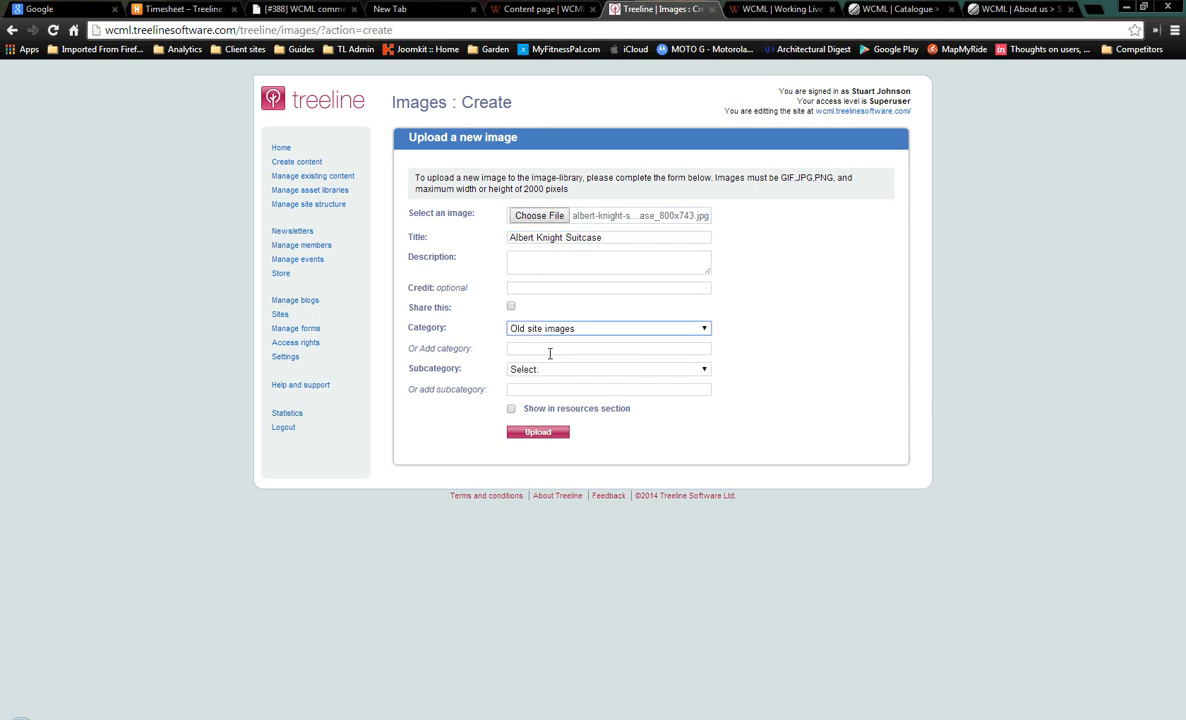
pyautogui.click(546, 372)
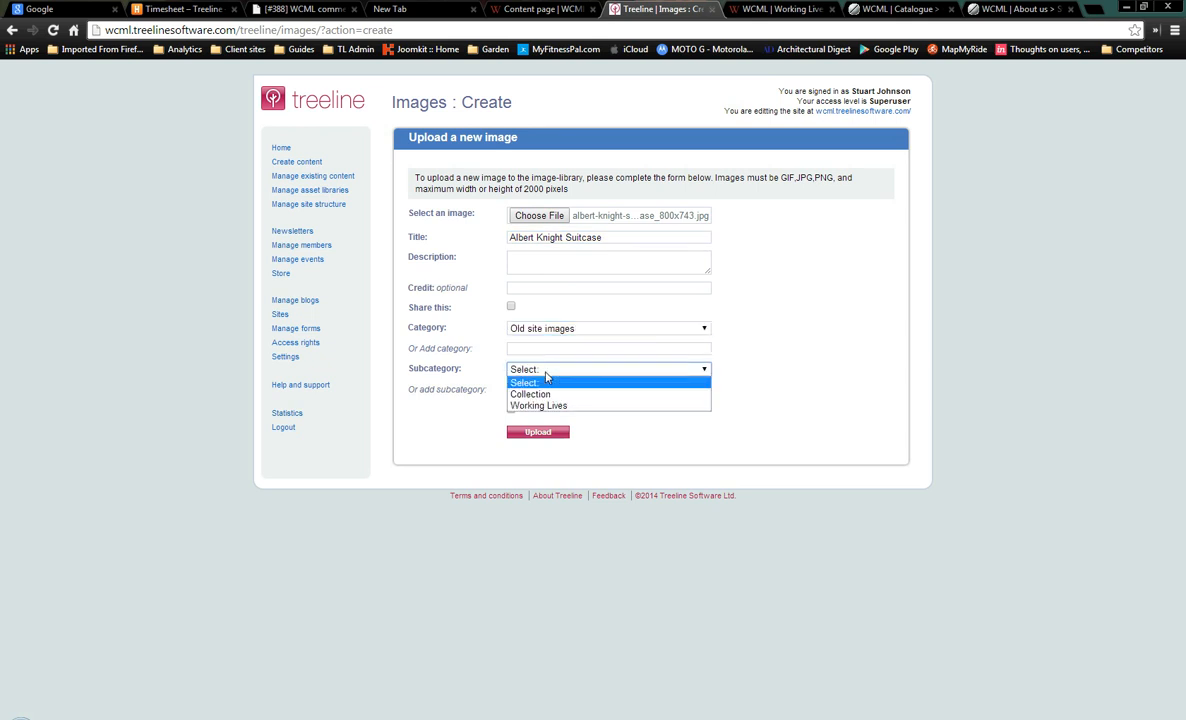
pyautogui.click(545, 382)
pyautogui.click(537, 391)
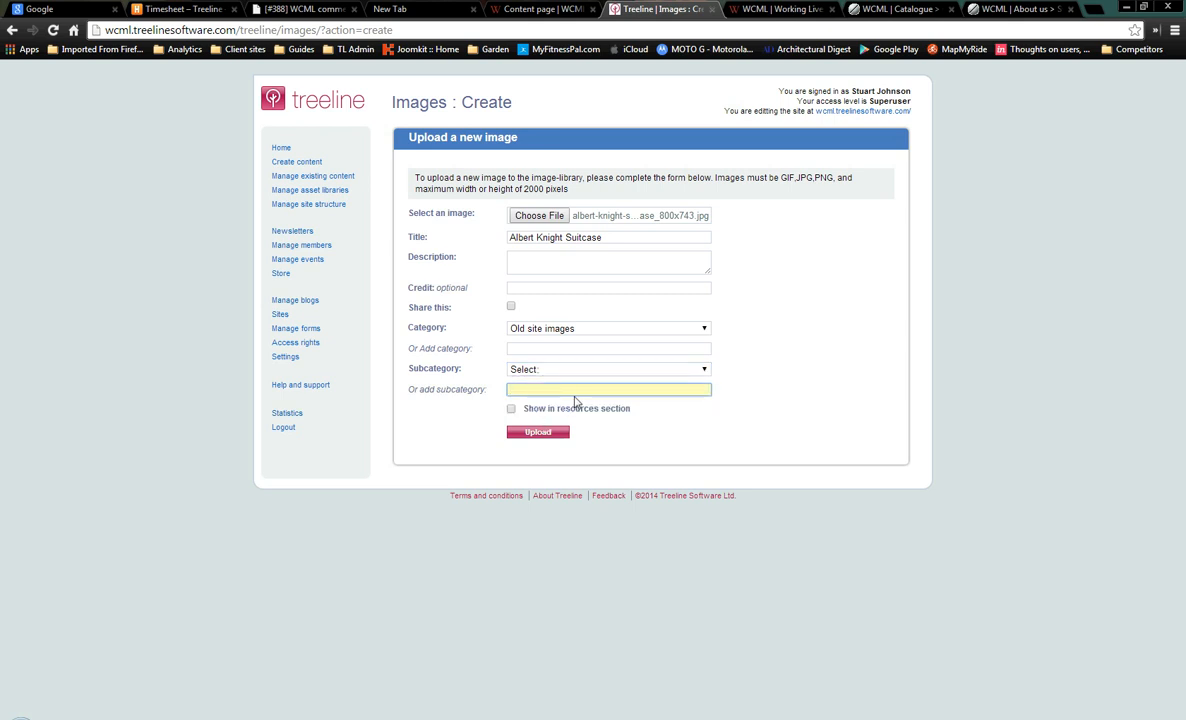
pyautogui.write('Catalogue')
pyautogui.click(562, 434)
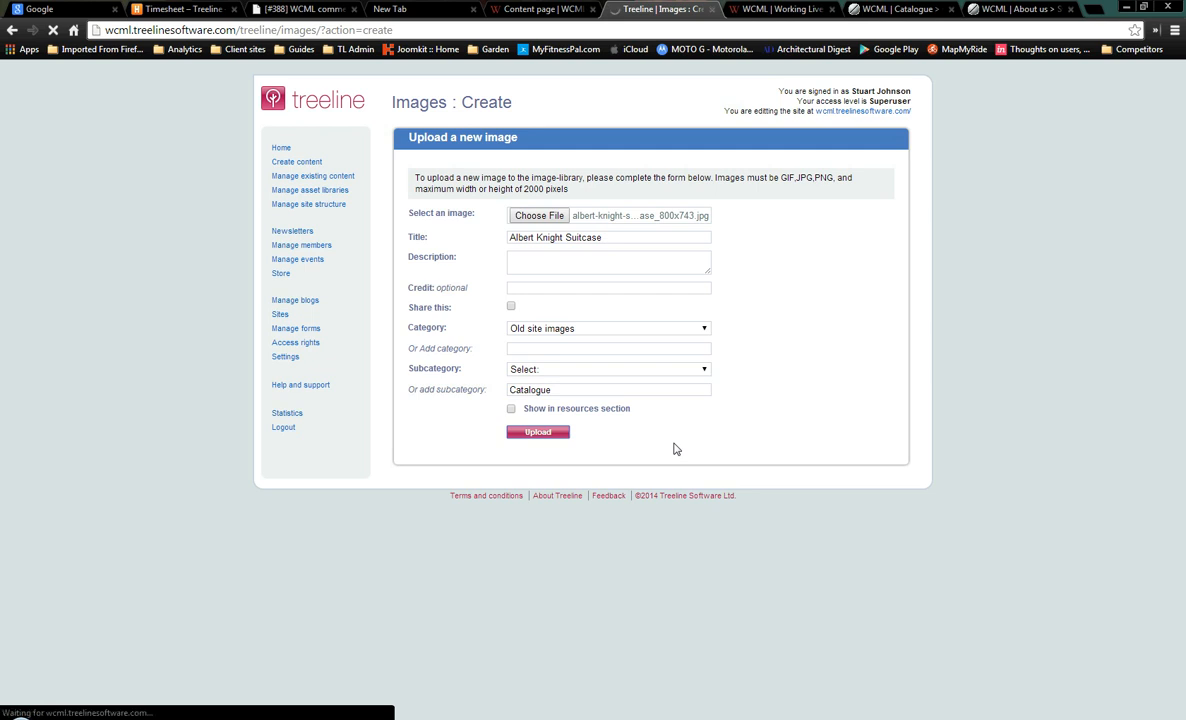
pyautogui.moveTo(405, 421)
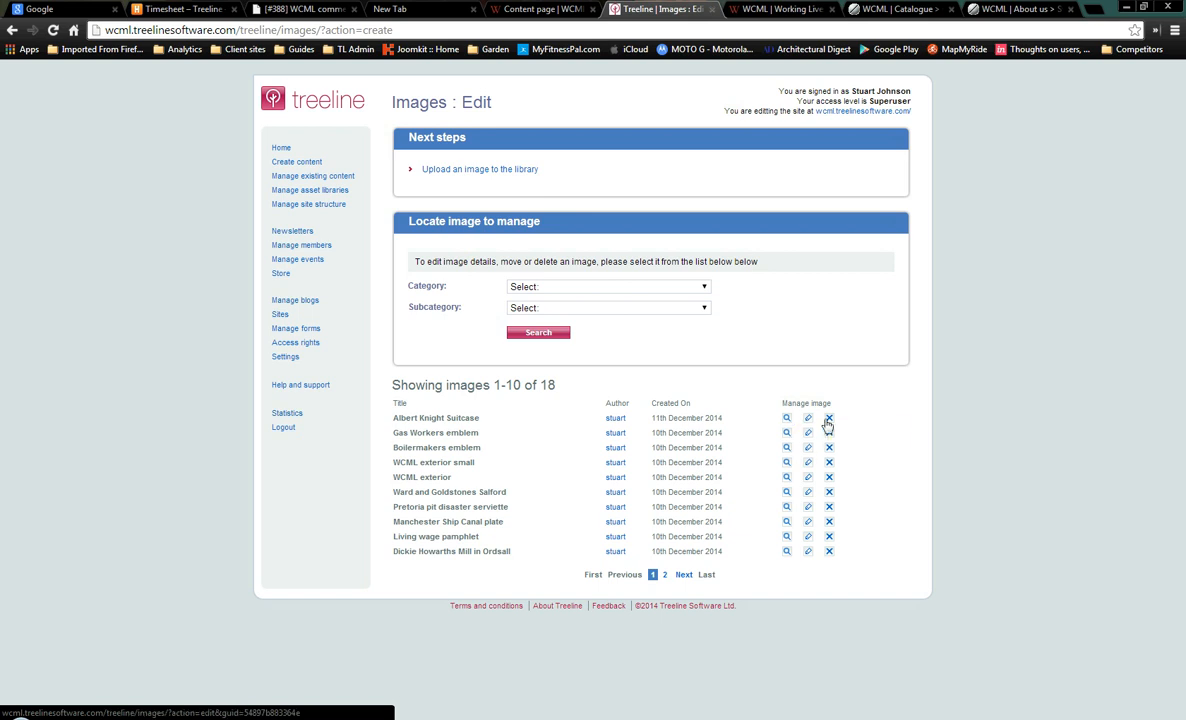
# Start a new web page, checking the catalogue notes and the live WCML Catalogue page
pyautogui.click(296, 165)
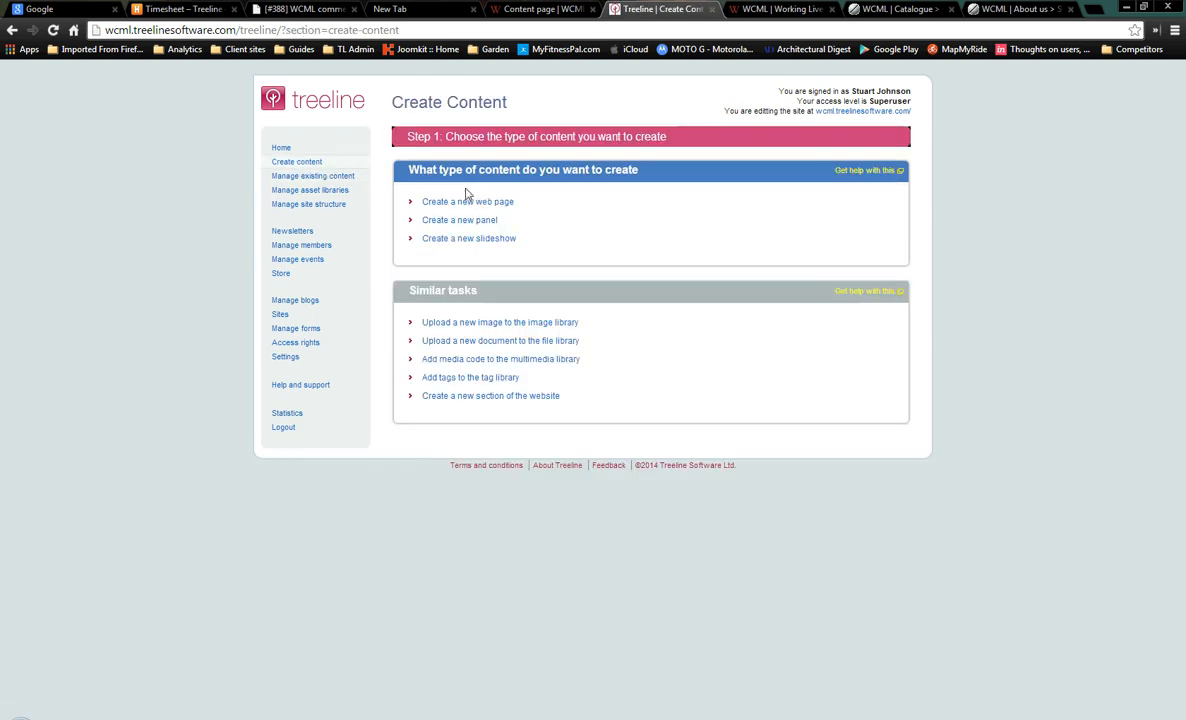
pyautogui.click(486, 203)
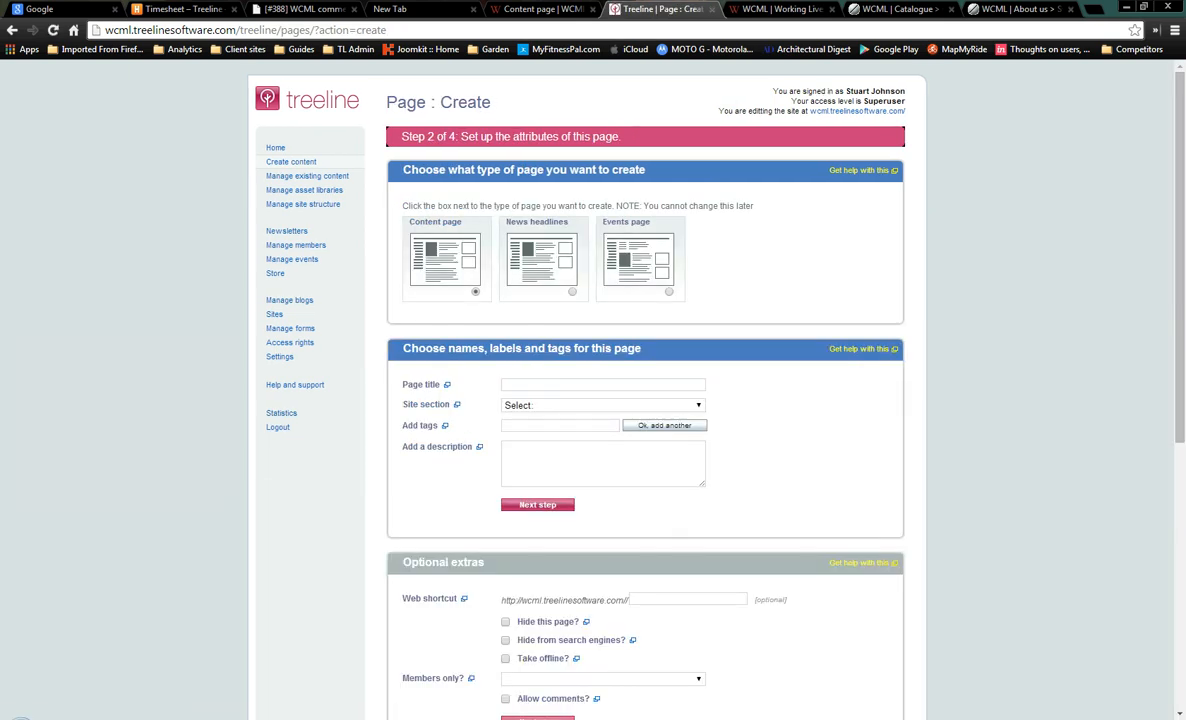
pyautogui.click(580, 718)
pyautogui.scroll(3, 1039, 398)
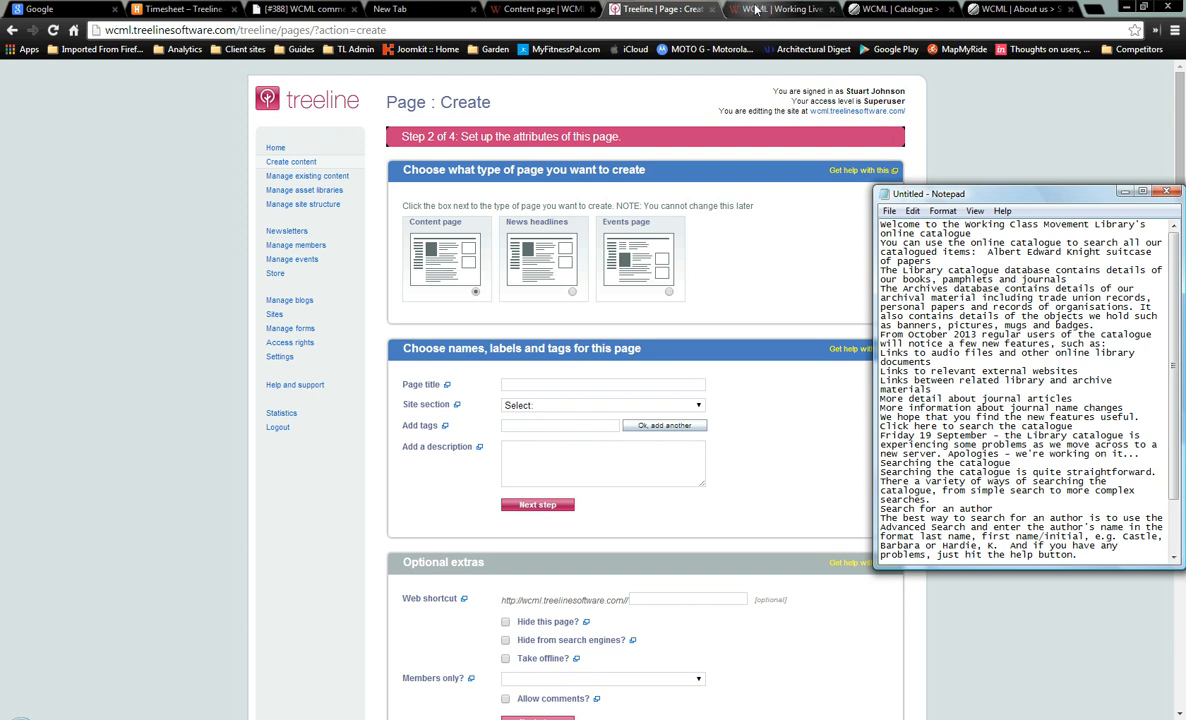
pyautogui.click(915, 8)
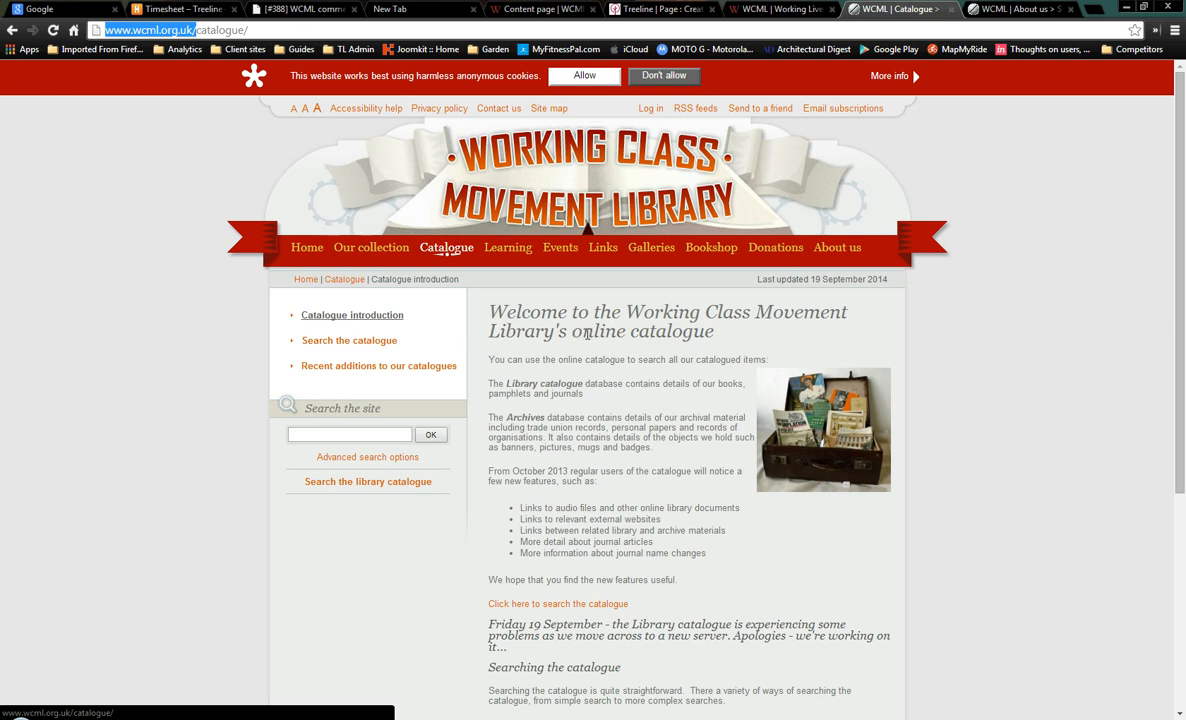
pyautogui.click(629, 12)
# Title the page 'Catalogue Introduction' and place it in the Online Catalogue section
pyautogui.click(530, 385)
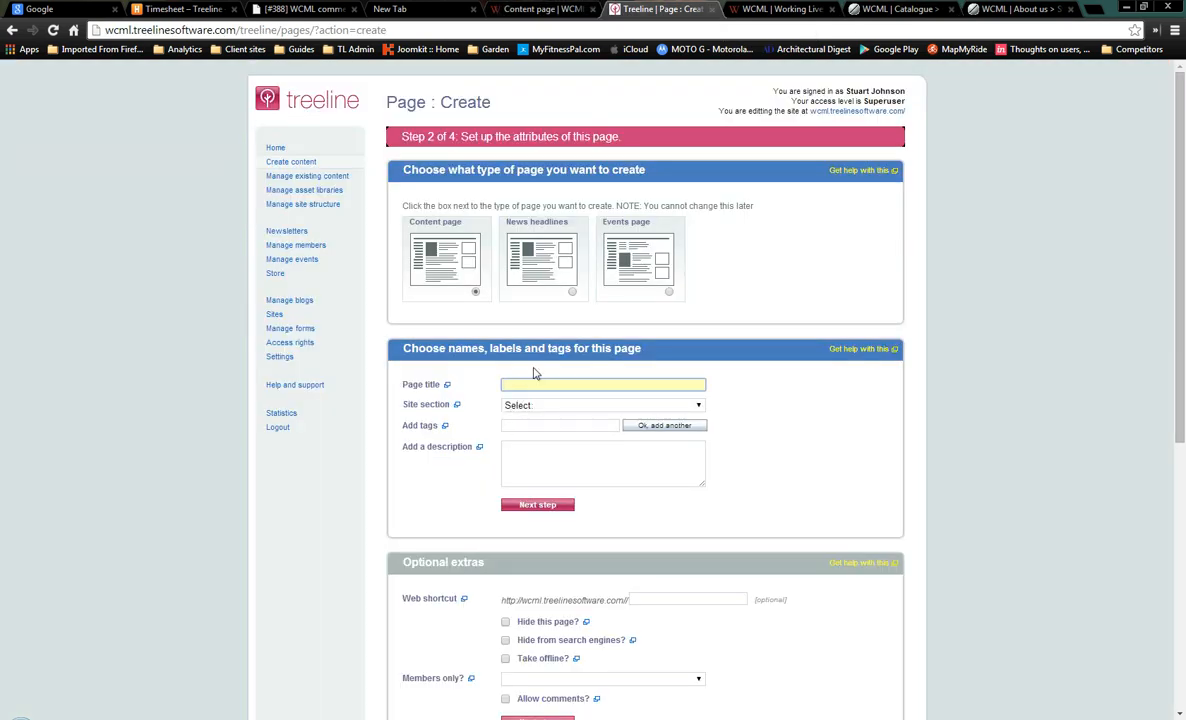
pyautogui.write('Cat')
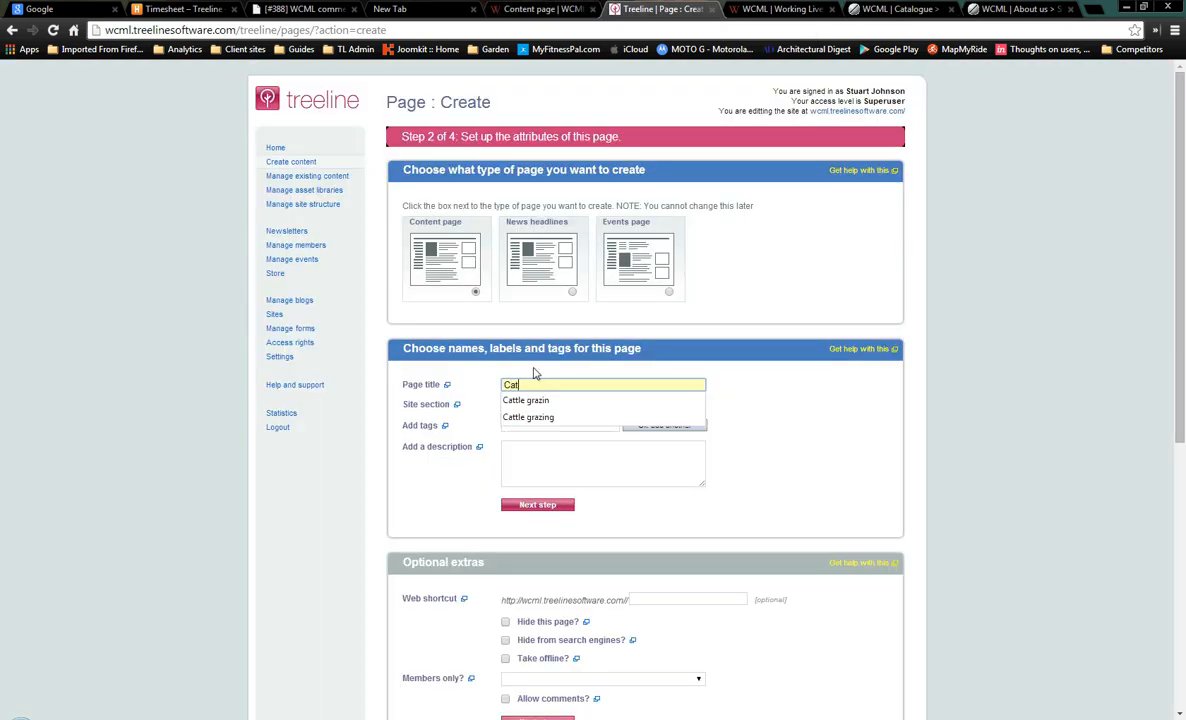
pyautogui.write('alogue Introduction')
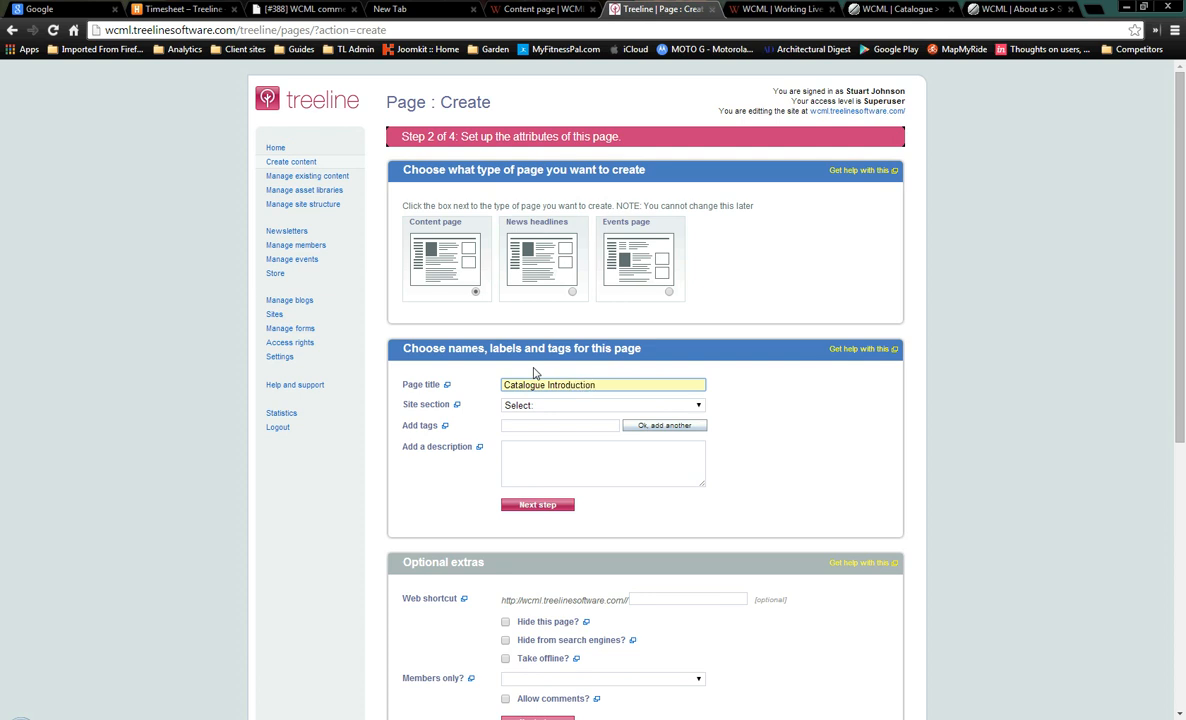
pyautogui.click(550, 405)
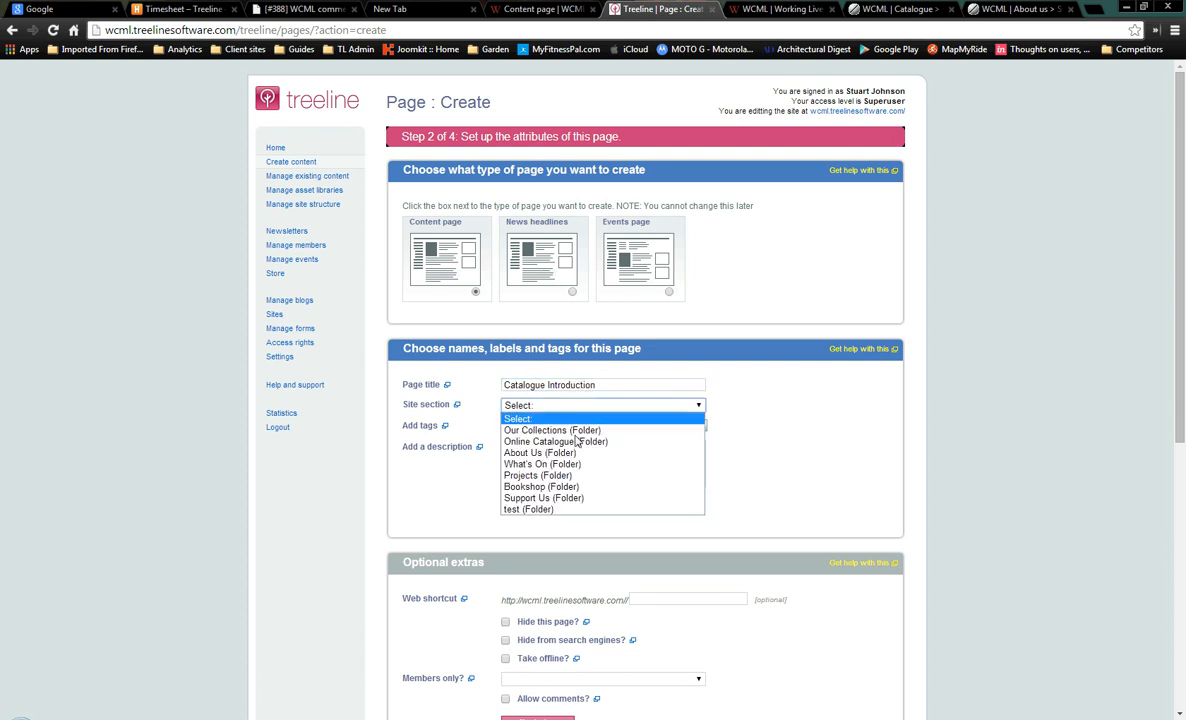
pyautogui.click(577, 446)
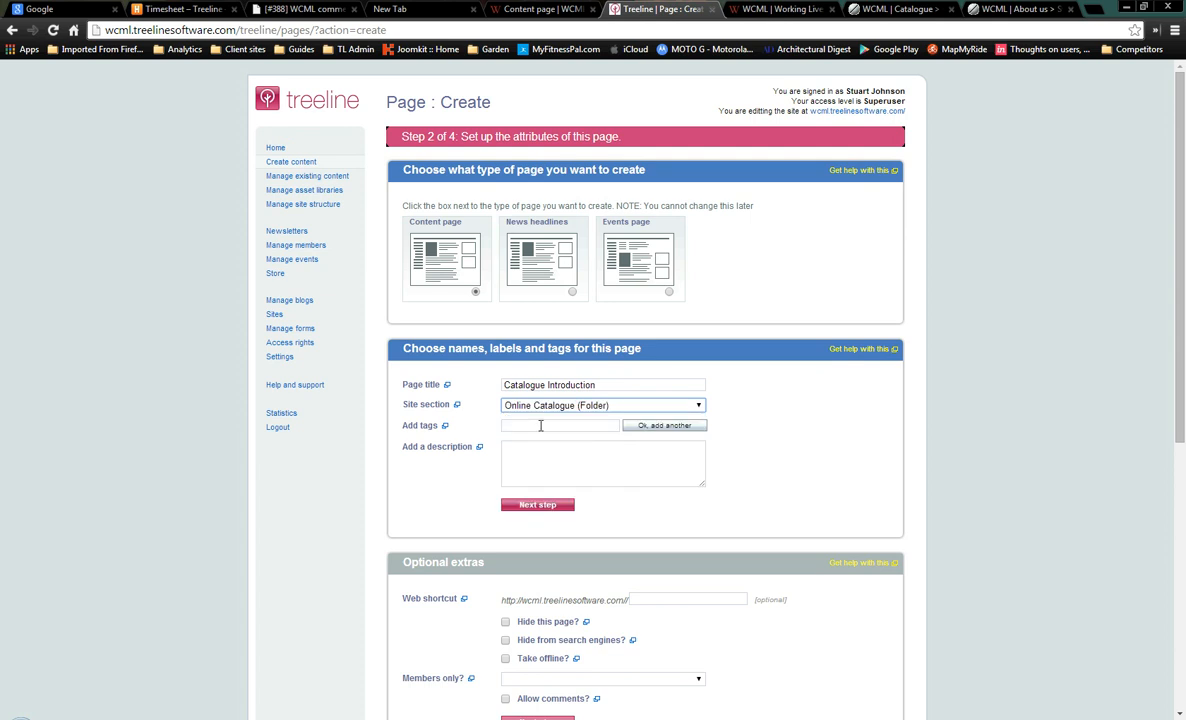
pyautogui.click(540, 425)
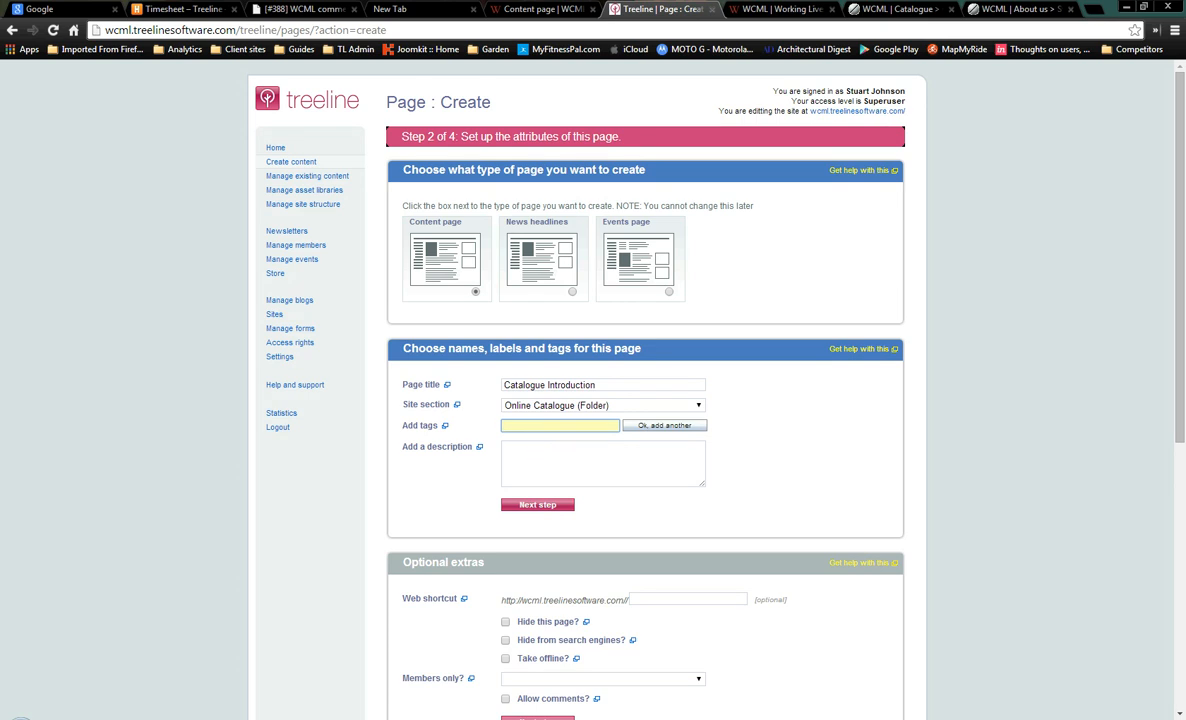
# Paste the Library catalogue sentence from the notes as the description and continue
pyautogui.click(580, 717)
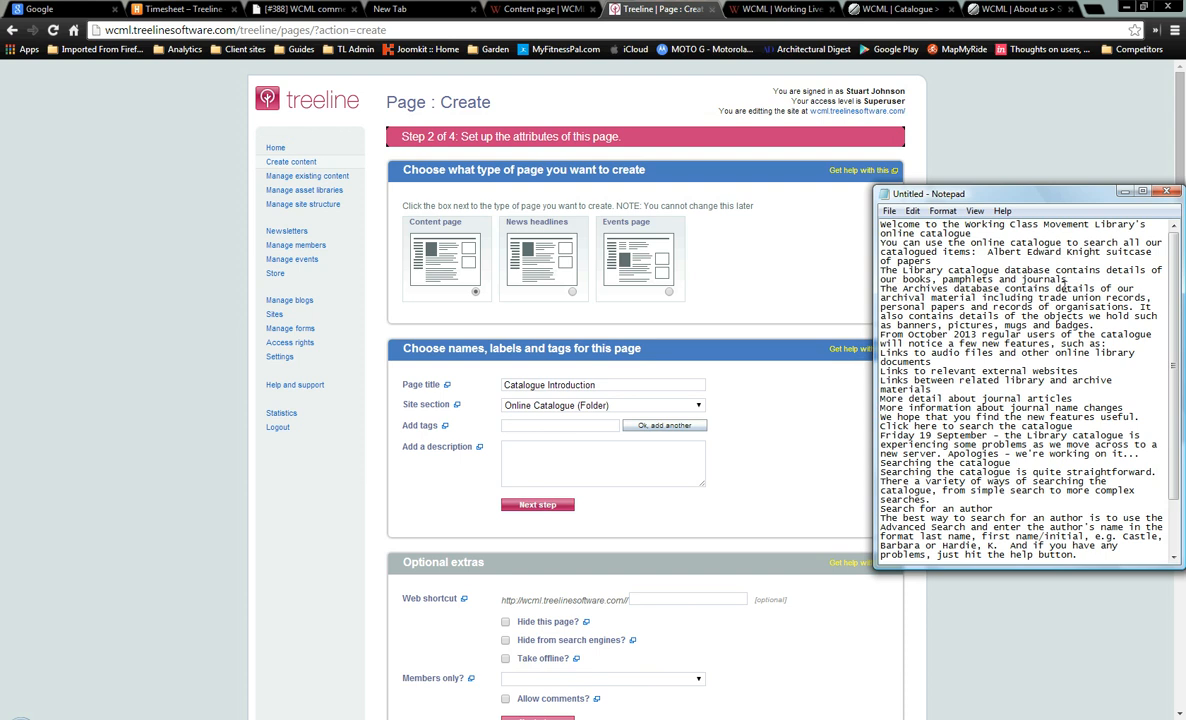
pyautogui.moveTo(1066, 280); pyautogui.dragTo(881, 272)
pyautogui.hotkey('ctrl', 'c')
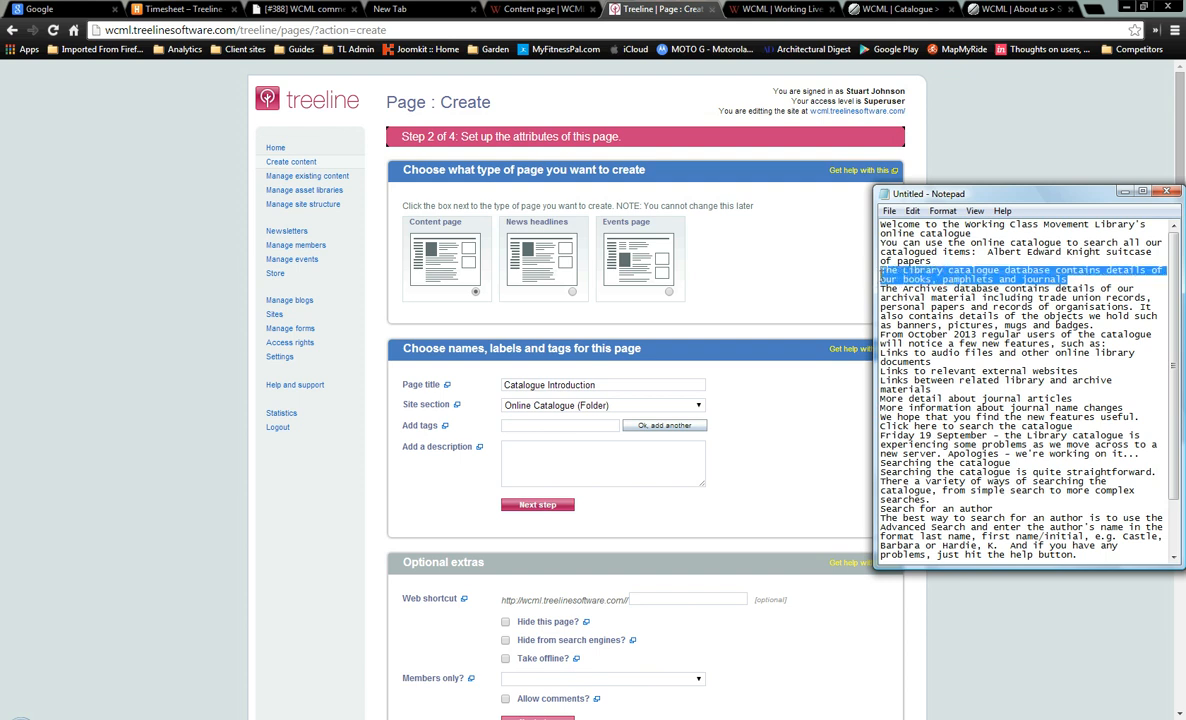
pyautogui.click(517, 447)
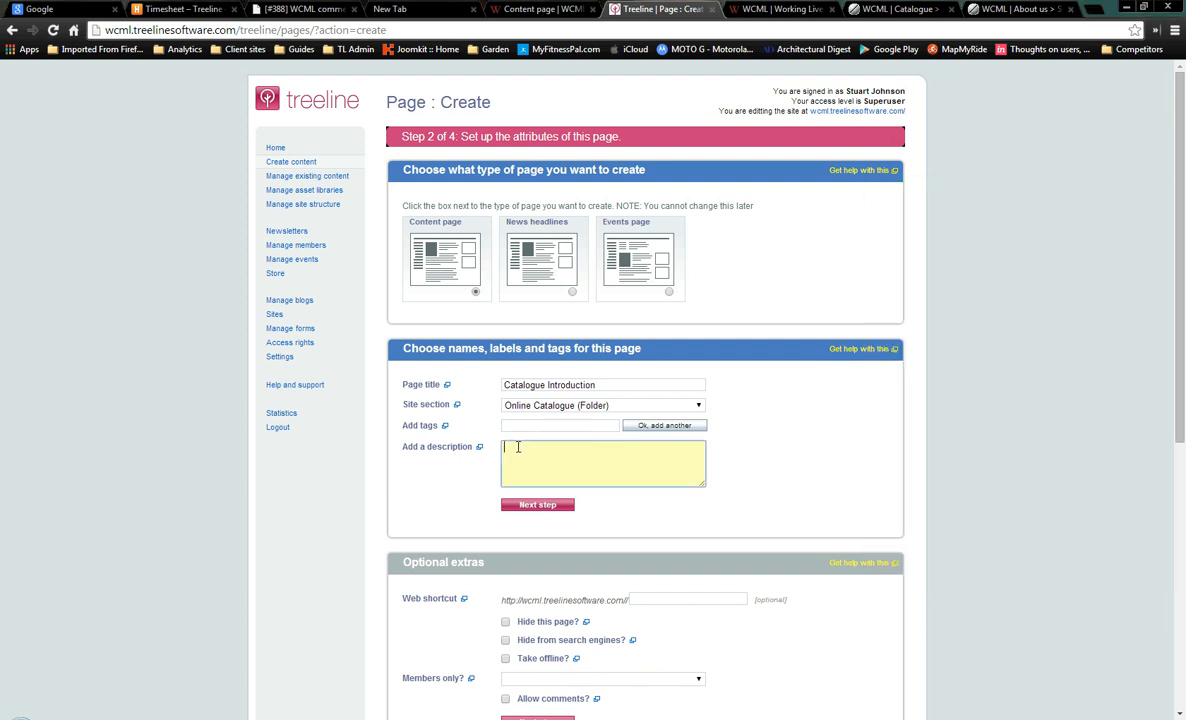
pyautogui.hotkey('ctrl', 'v')
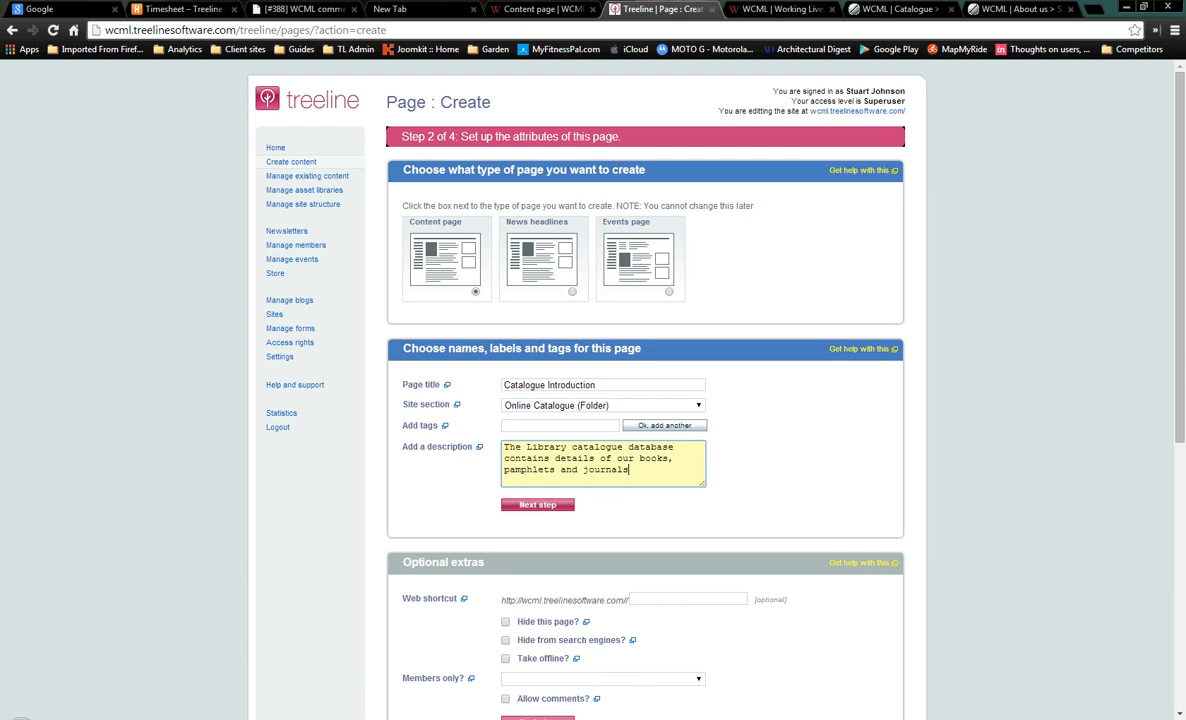
pyautogui.scroll(-1, 603, 630)
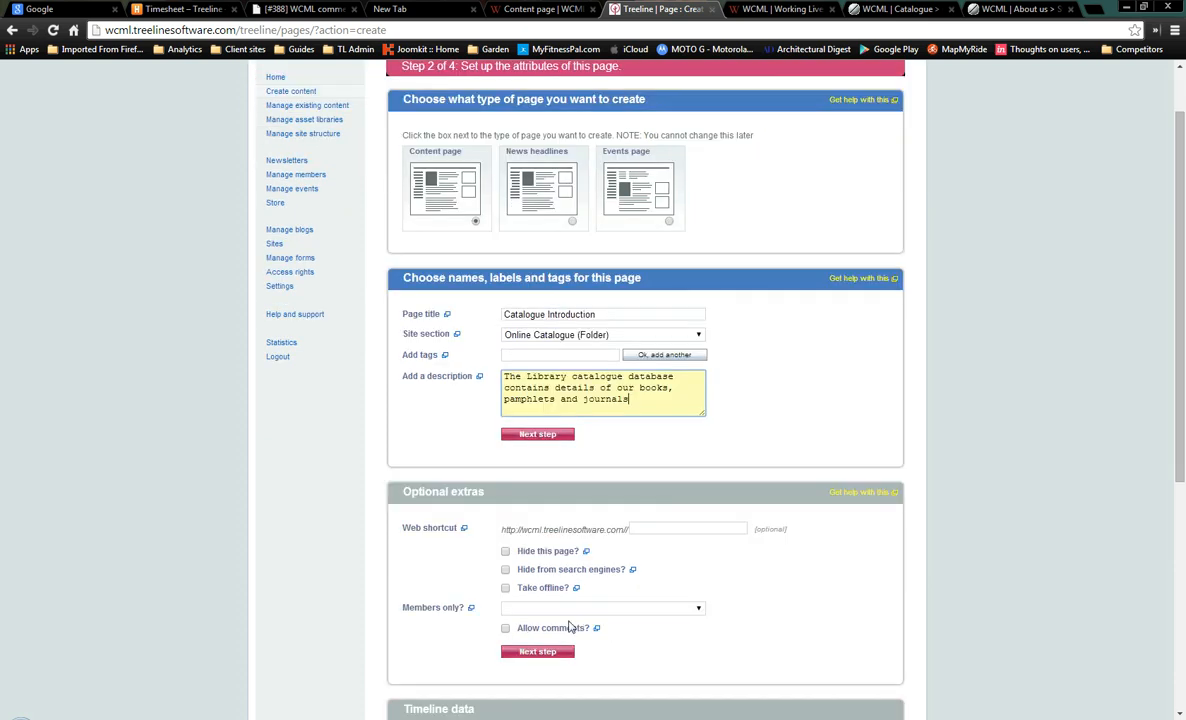
pyautogui.scroll(-1, 535, 580)
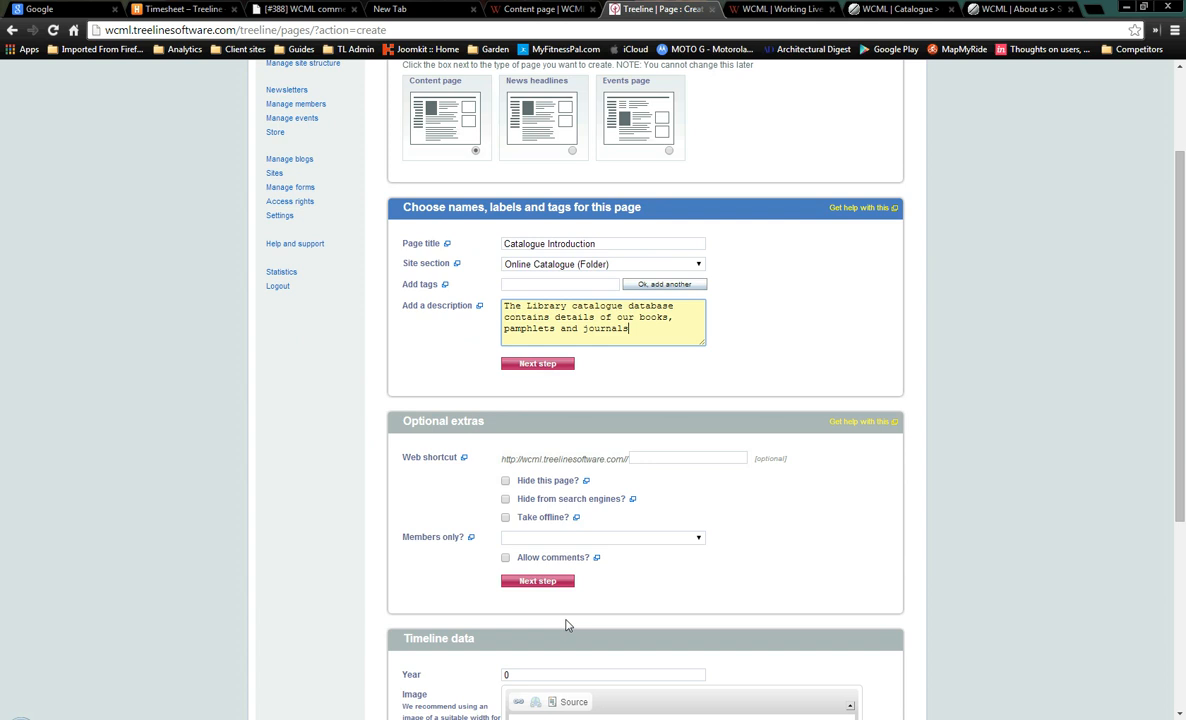
pyautogui.click(535, 365)
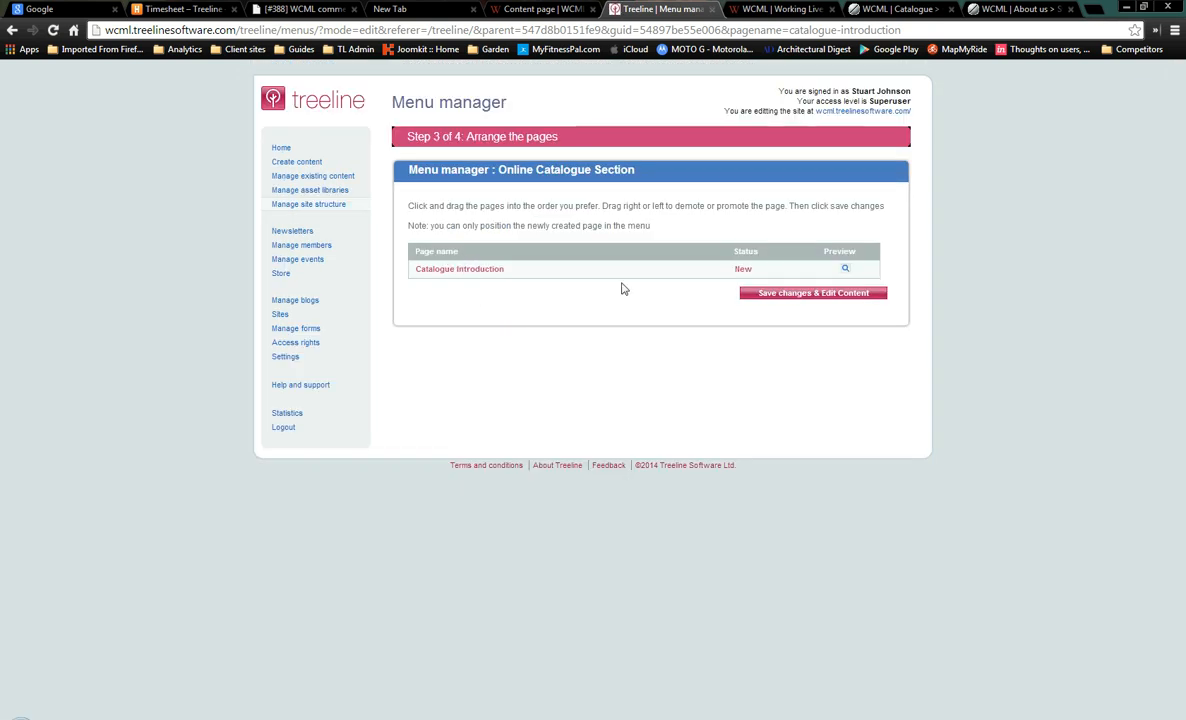
# Save the page and add the Visiting the Library and Search blogs sidebar panels
pyautogui.click(784, 293)
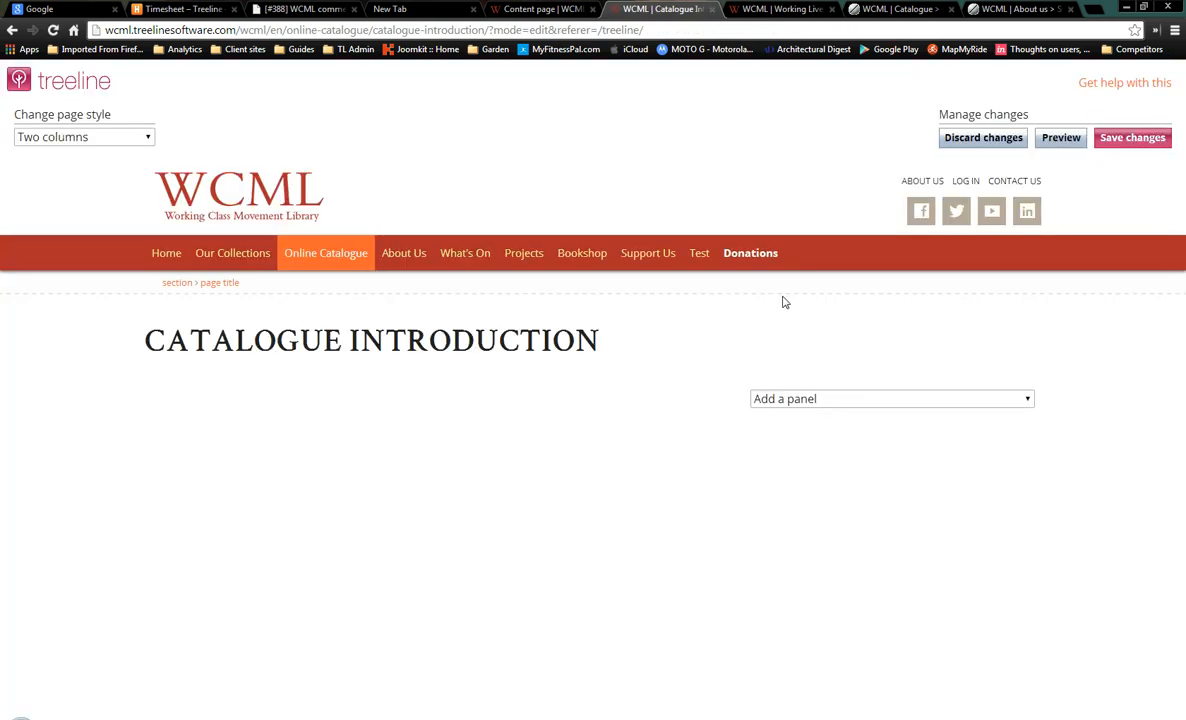
pyautogui.click(1027, 400)
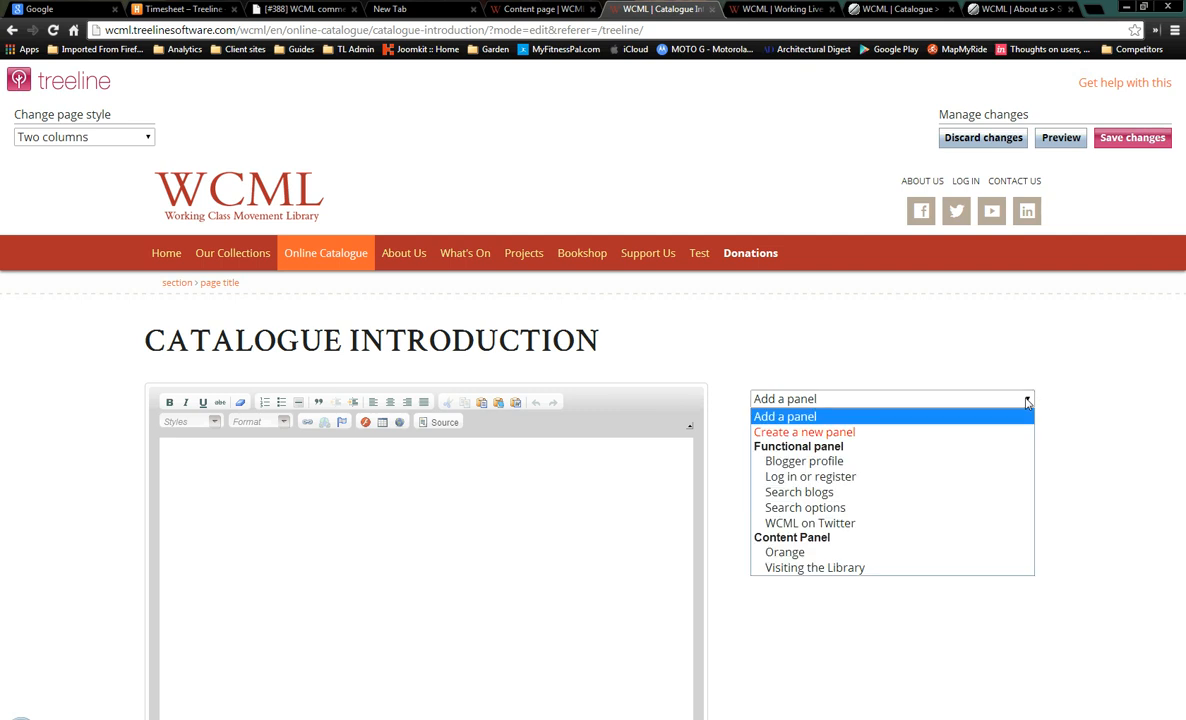
pyautogui.click(965, 568)
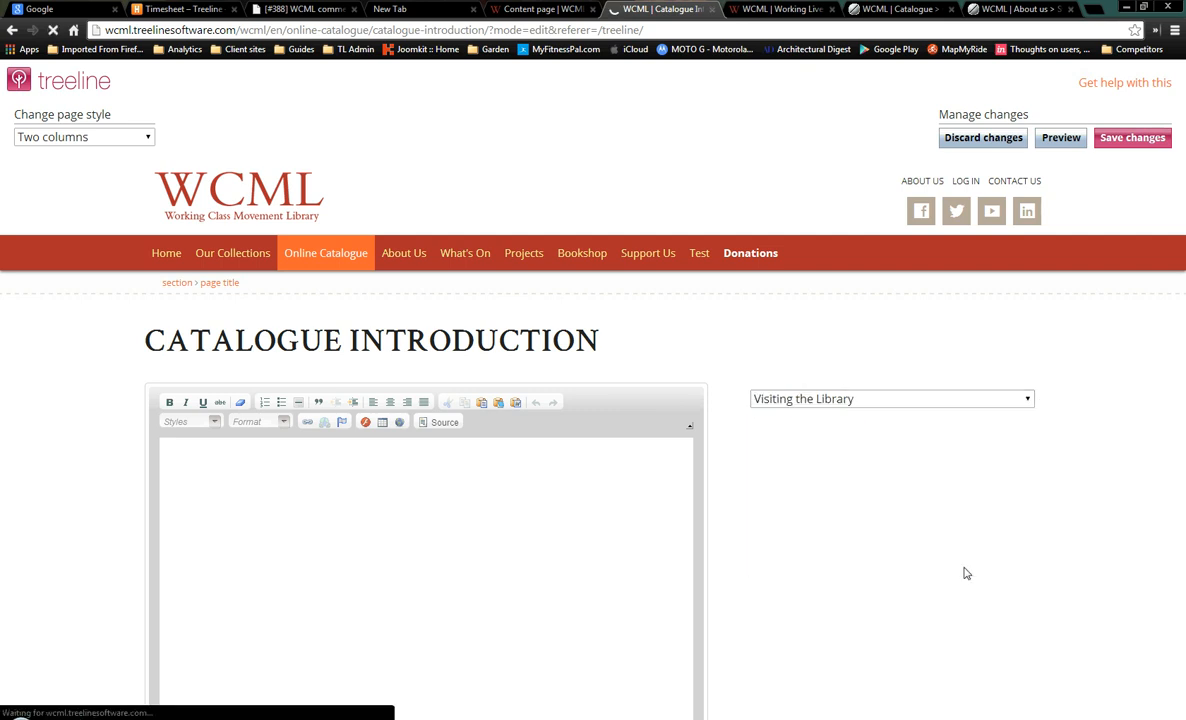
pyautogui.click(1027, 400)
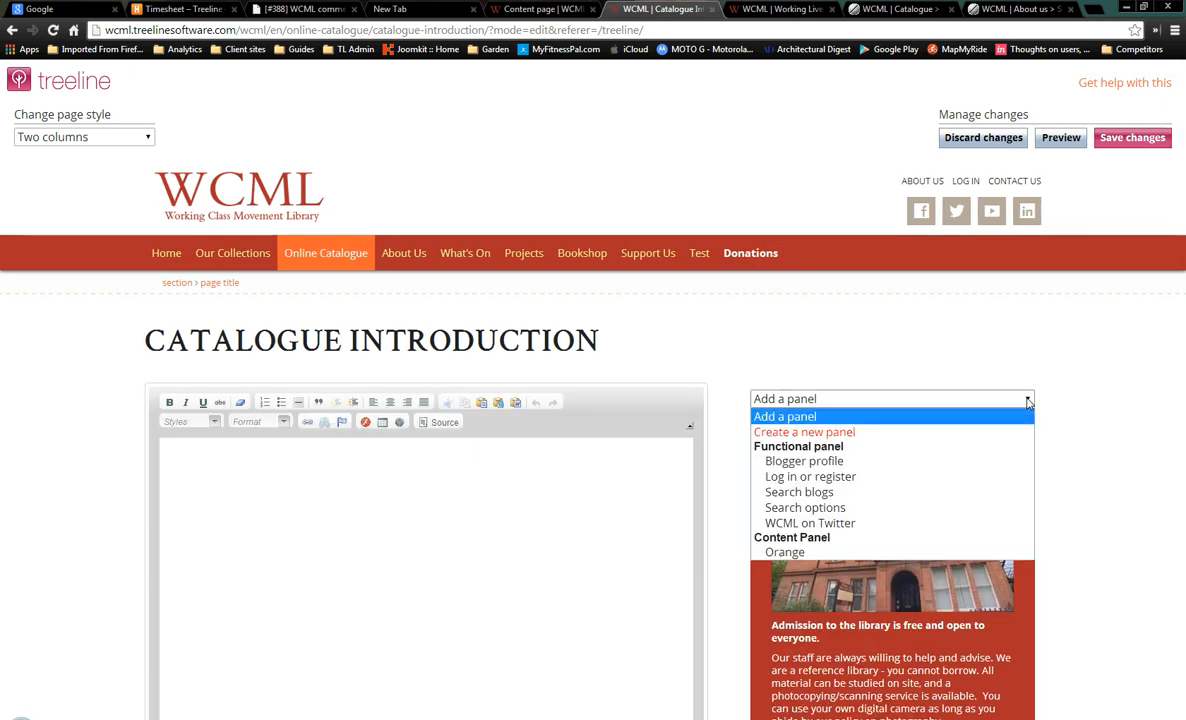
pyautogui.click(978, 498)
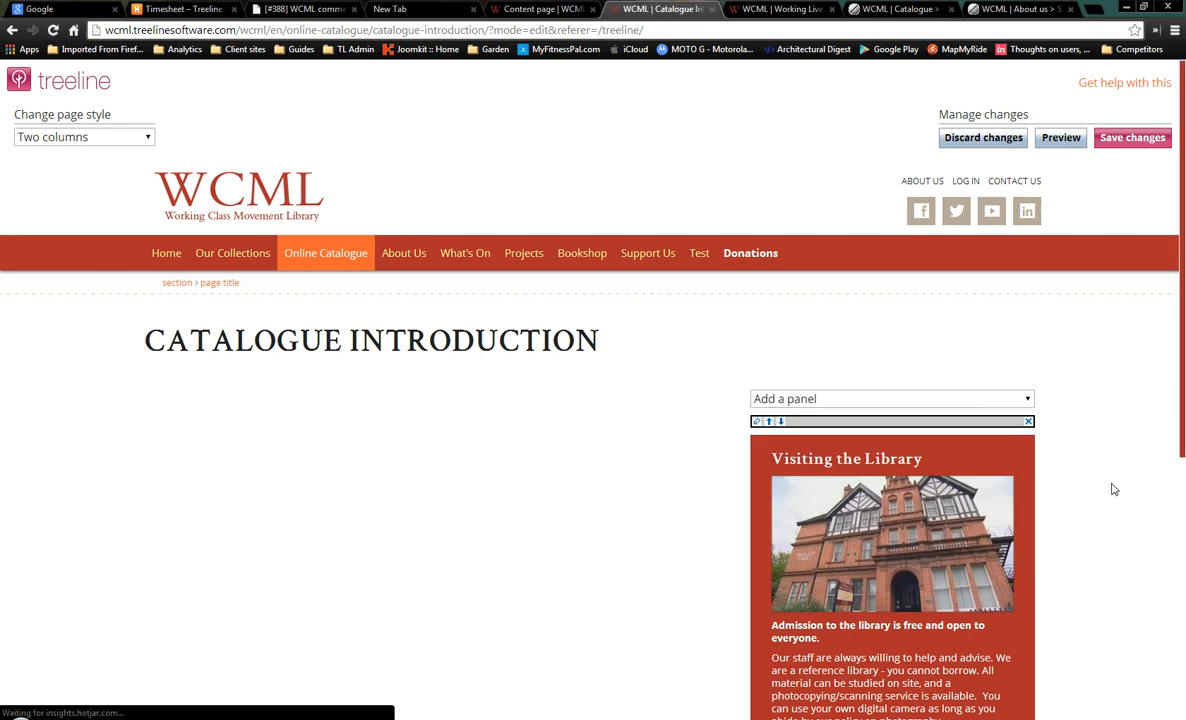
# Try moving Search blogs above Visiting the Library, then put it back below
pyautogui.scroll(-3, 1114, 489)
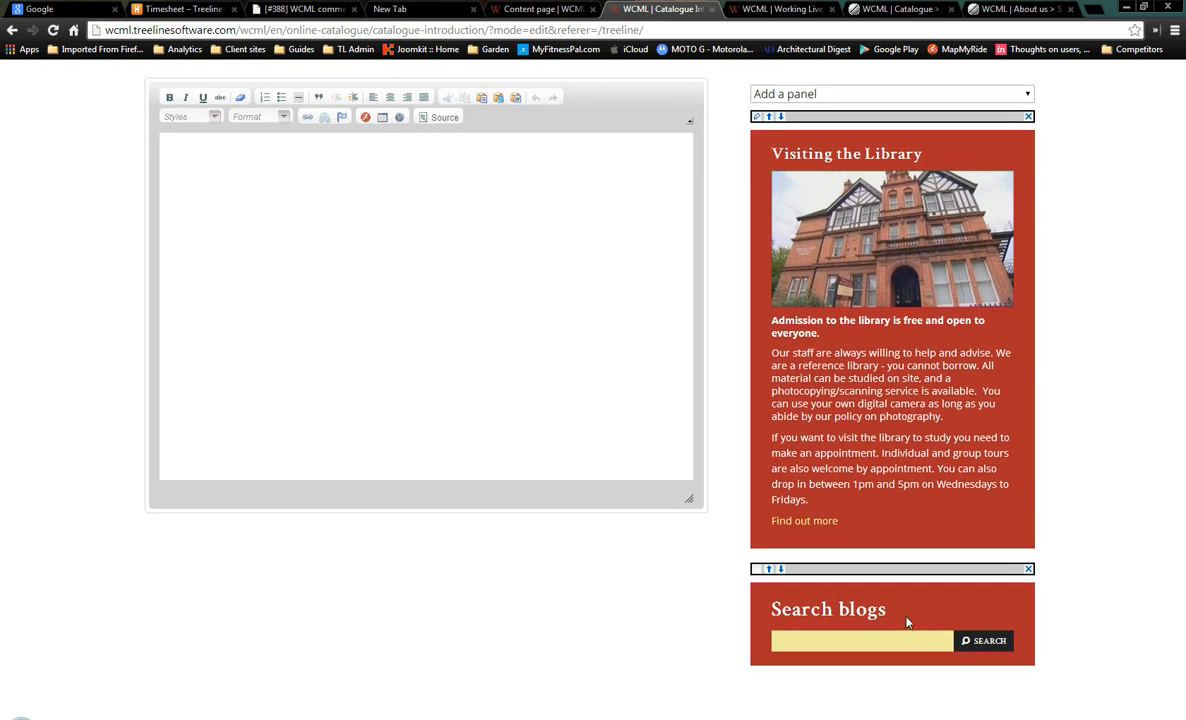
pyautogui.click(768, 568)
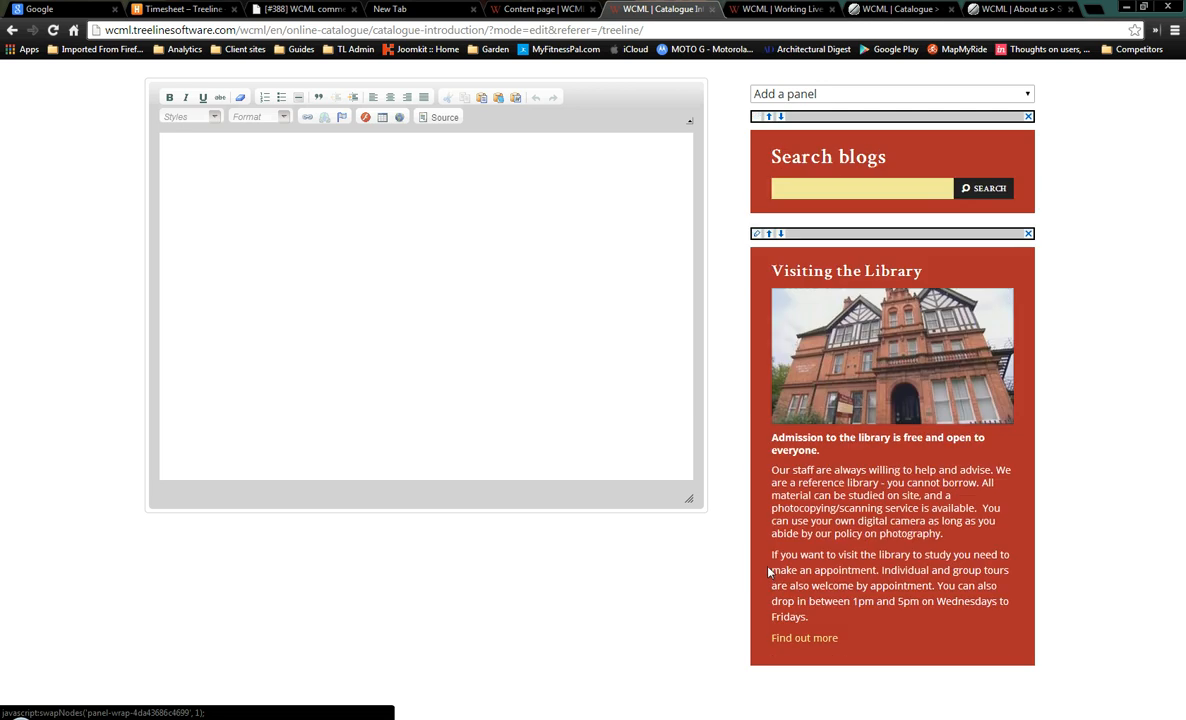
pyautogui.click(781, 117)
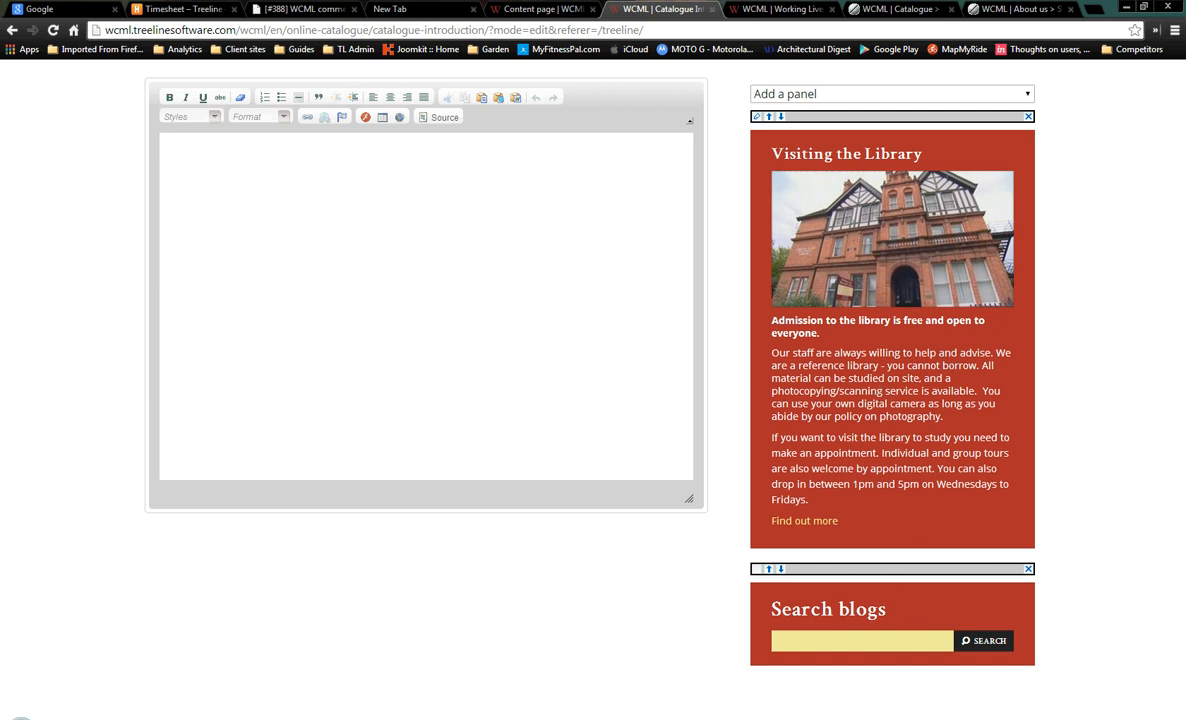
pyautogui.hotkey('alt', 'Tab')
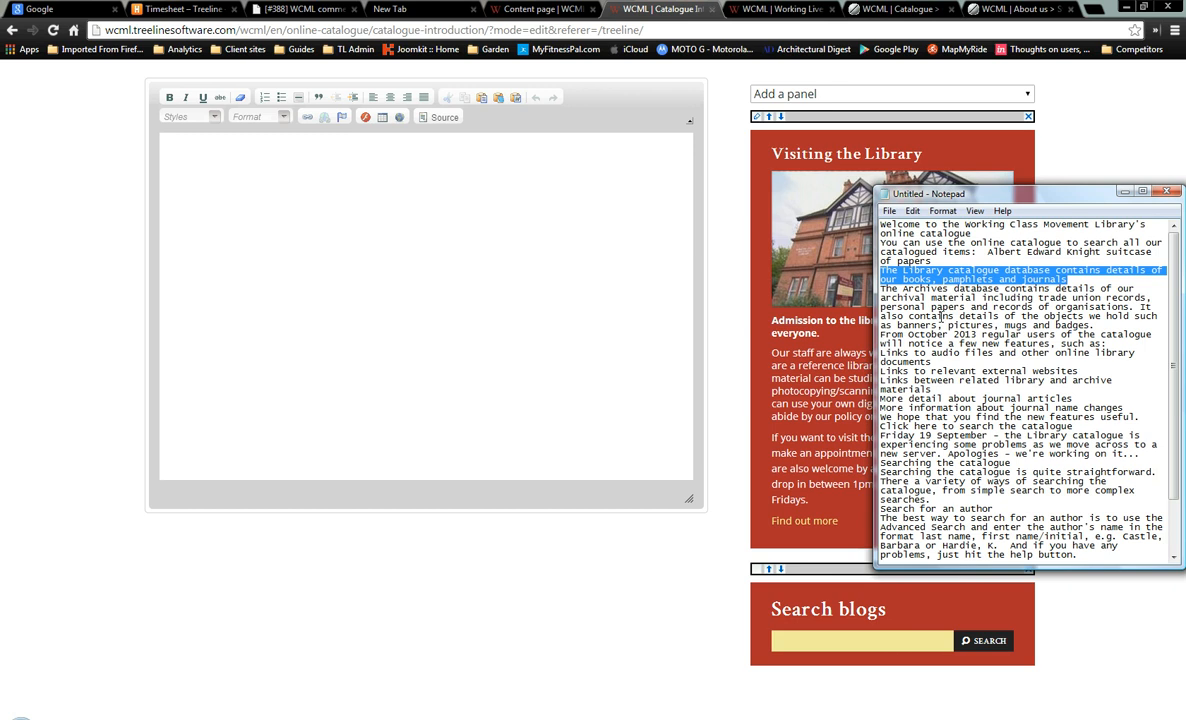
# Cut all the catalogue text from Notepad and paste it into the Paste as Plain Text box
pyautogui.hotkey('ctrl', 'a')
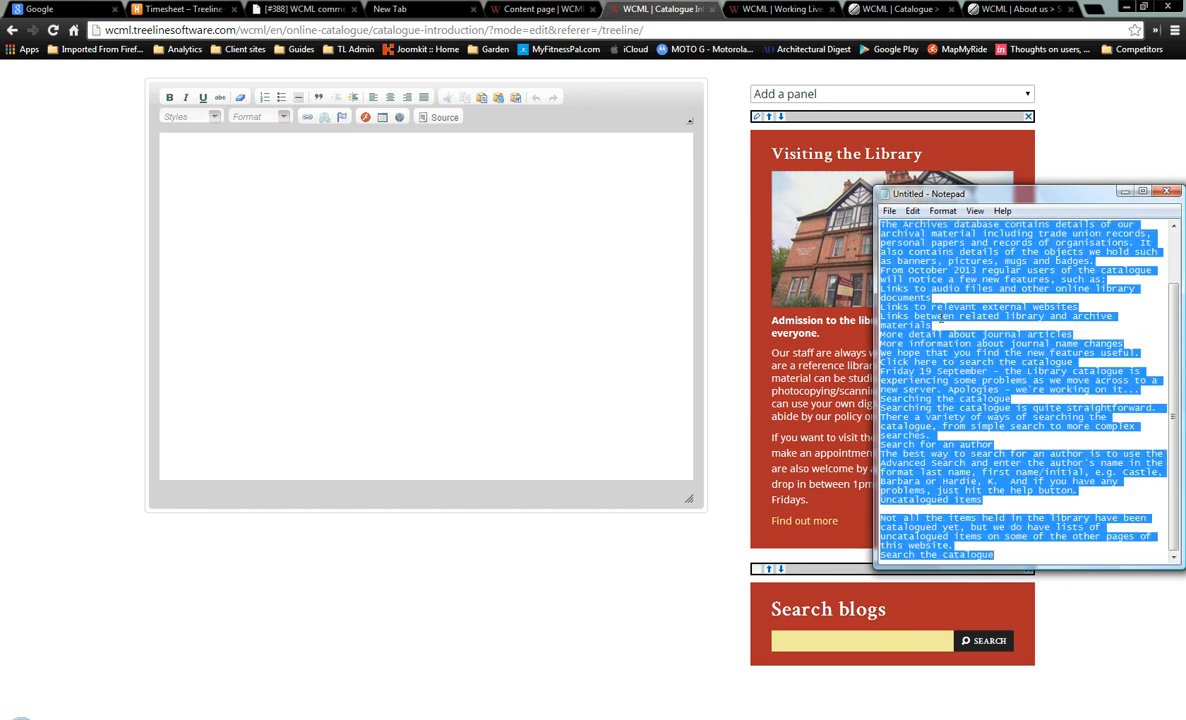
pyautogui.hotkey('ctrl', 'x')
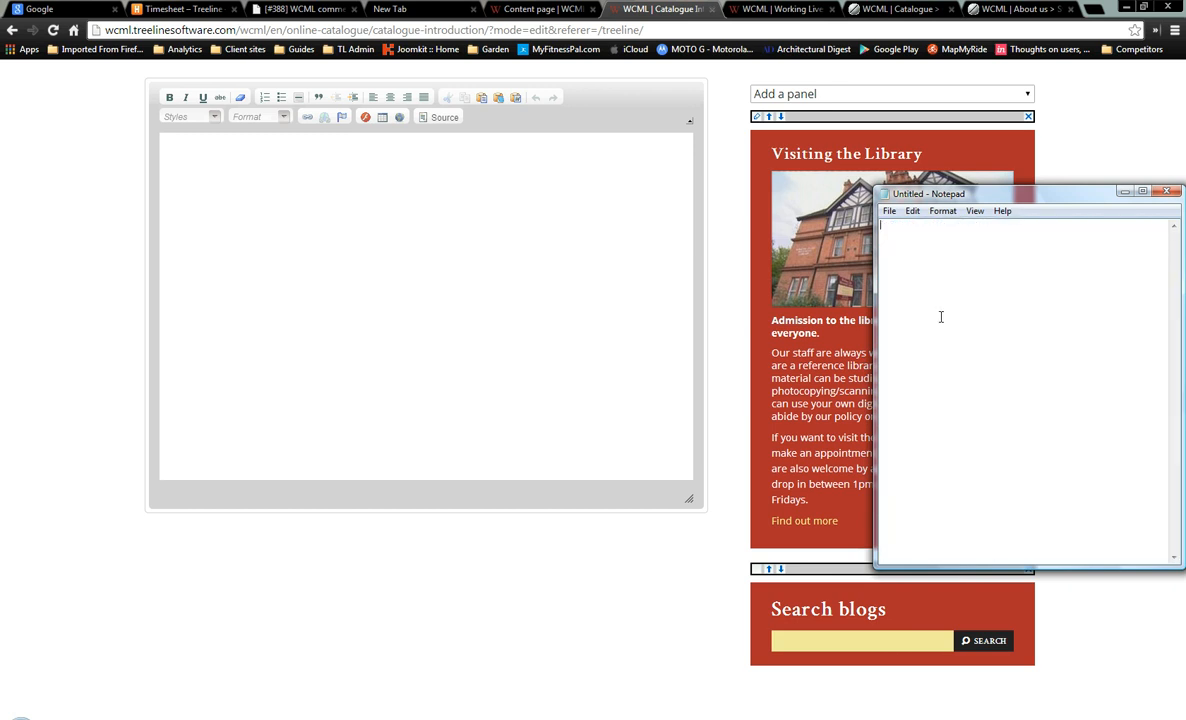
pyautogui.click(498, 100)
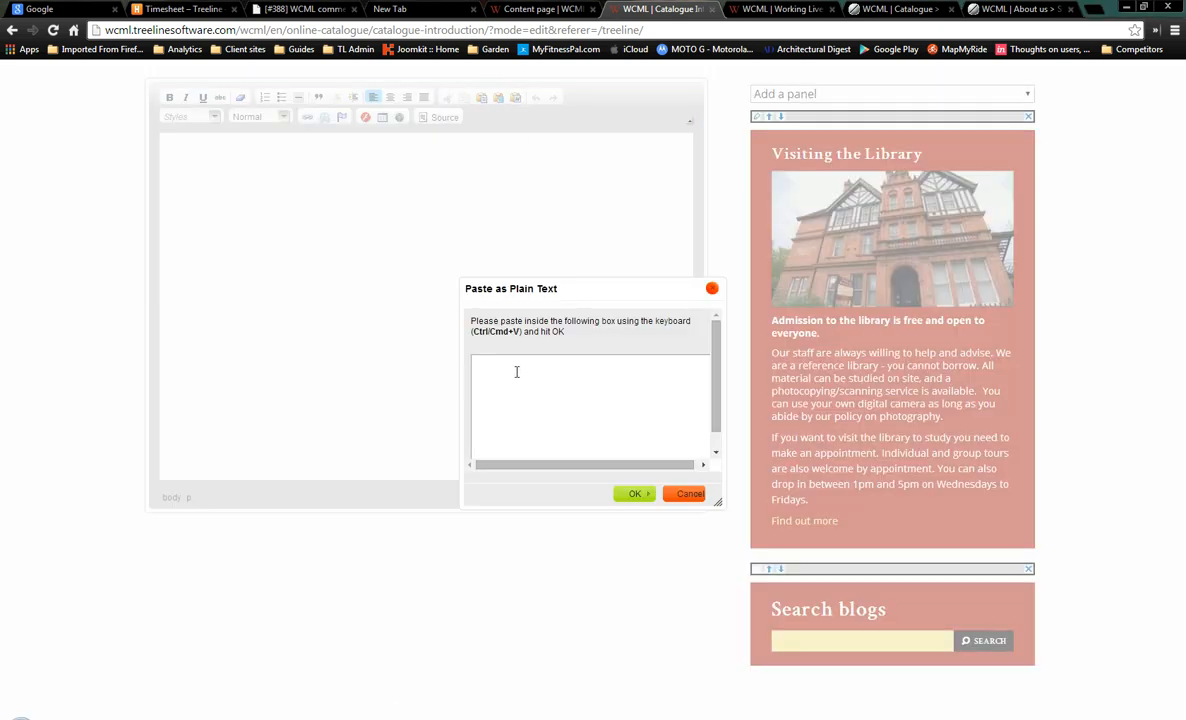
pyautogui.hotkey('ctrl', 'v')
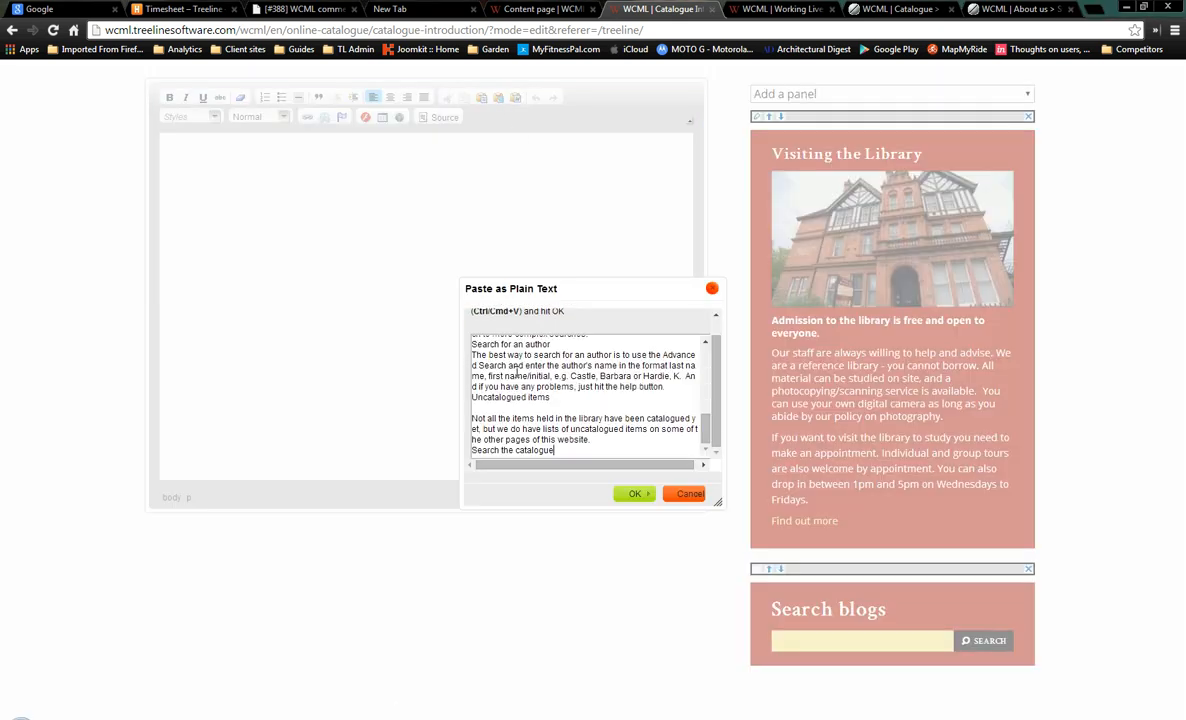
# Insert the text, split off 'You can use' and 'The Library catalogue', and delete the suitcase caption
pyautogui.click(633, 495)
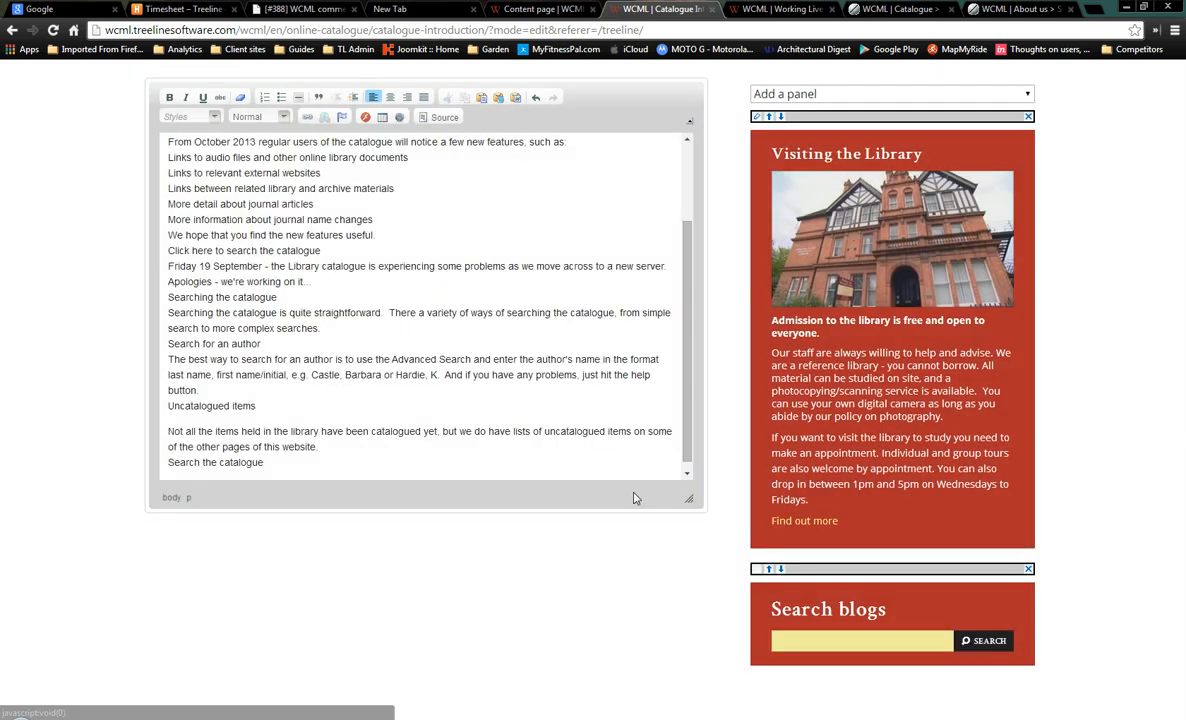
pyautogui.scroll(3, 678, 250)
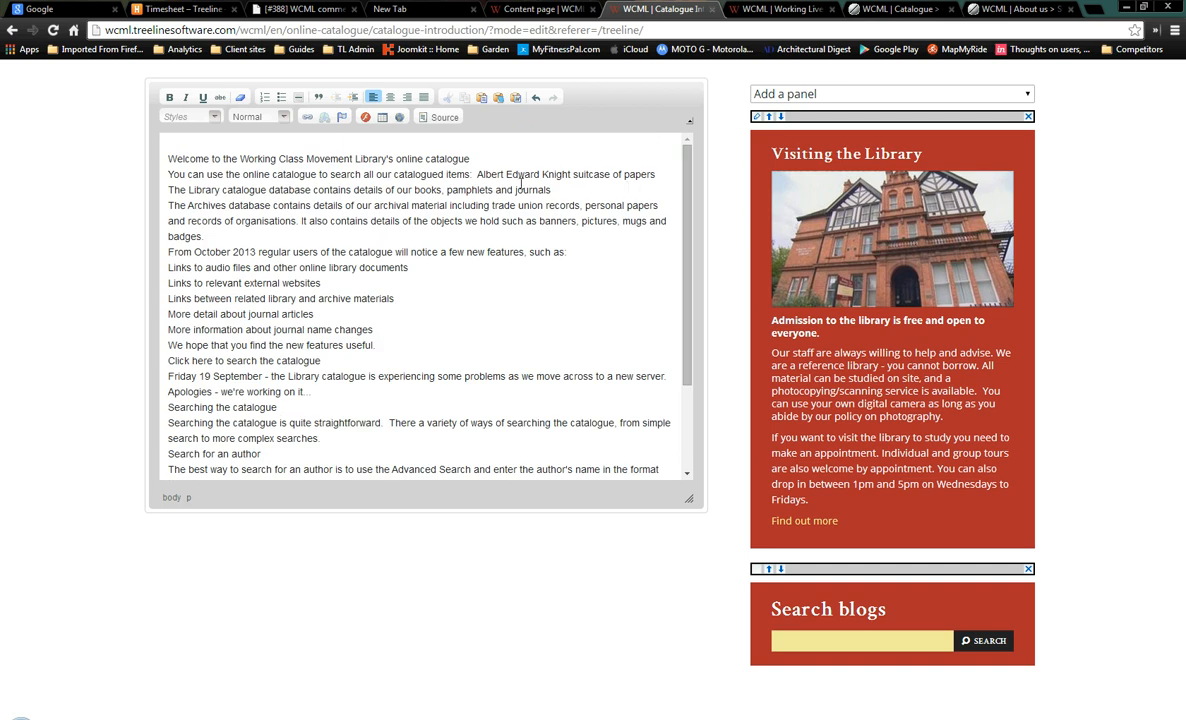
pyautogui.click(168, 174)
pyautogui.press('Return')
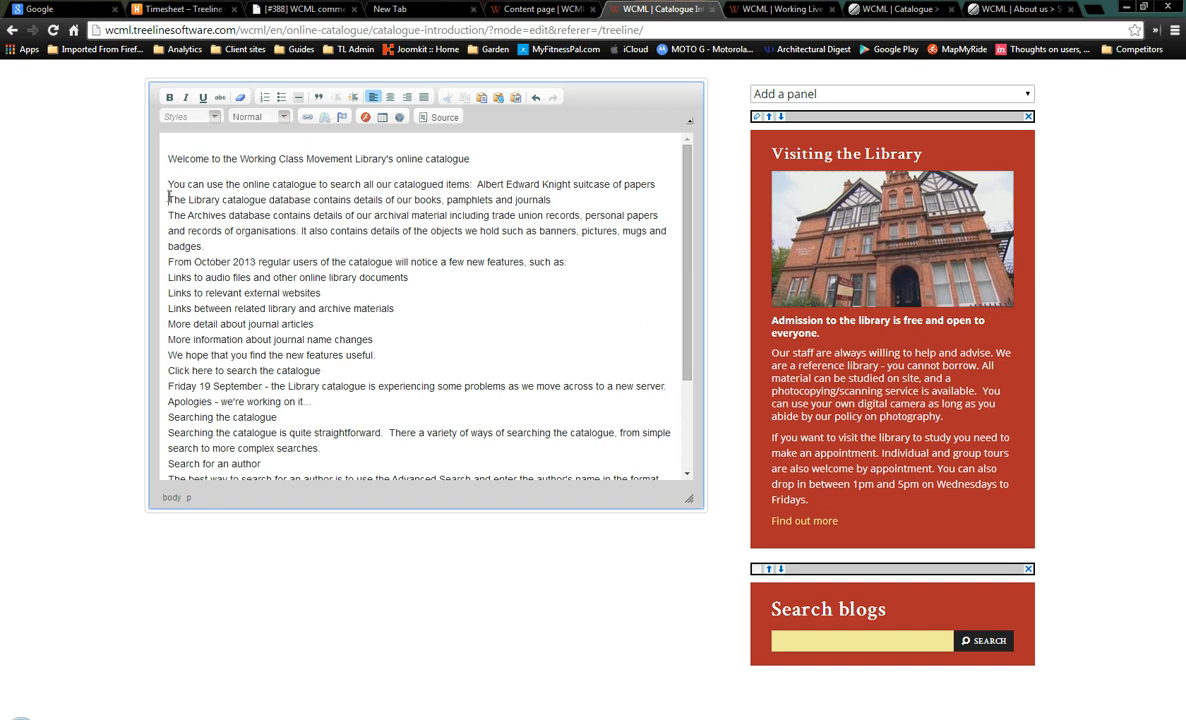
pyautogui.click(168, 199)
pyautogui.press('Return')
pyautogui.moveTo(477, 184); pyautogui.dragTo(668, 184)
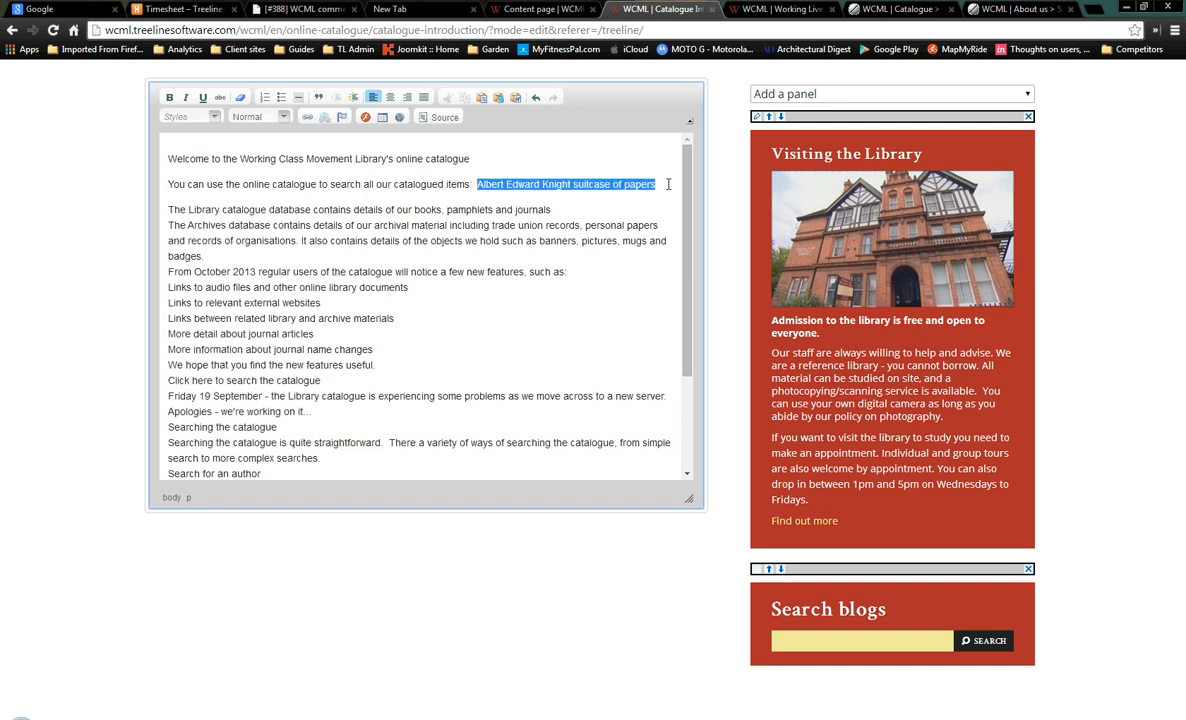
pyautogui.press('BackSpace')
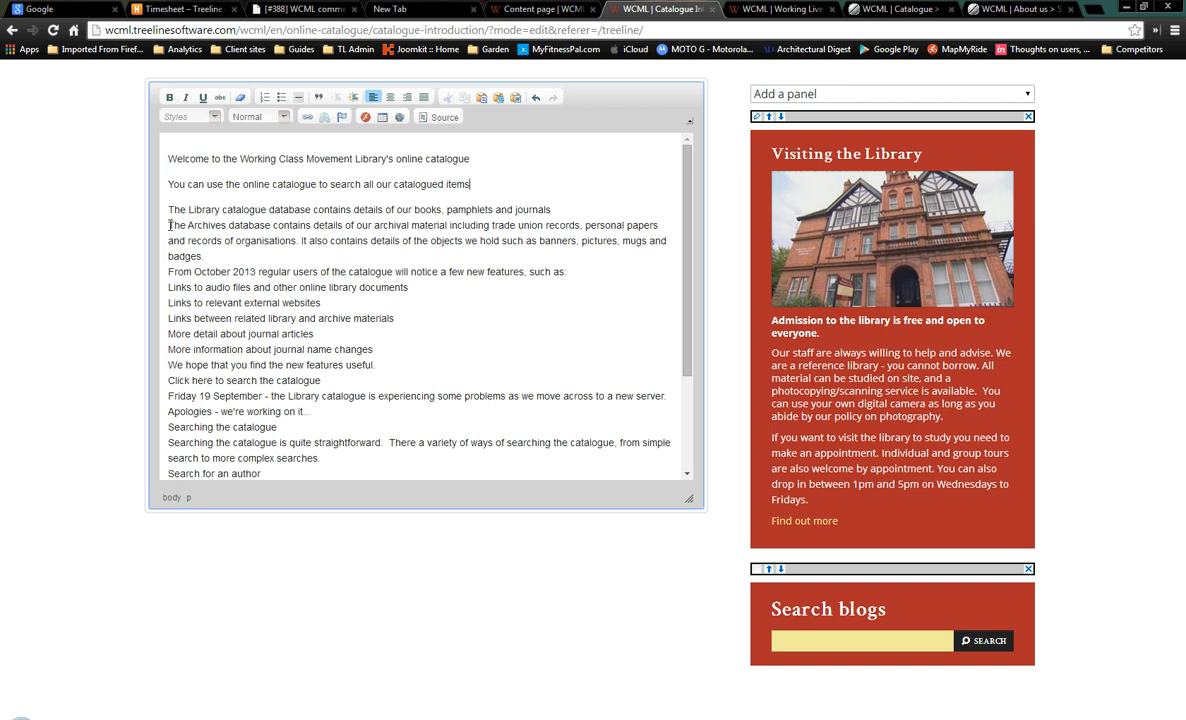
# After checking the live page, start new paragraphs at 'The Archives' and 'From October 2013'
pyautogui.click(910, 10)
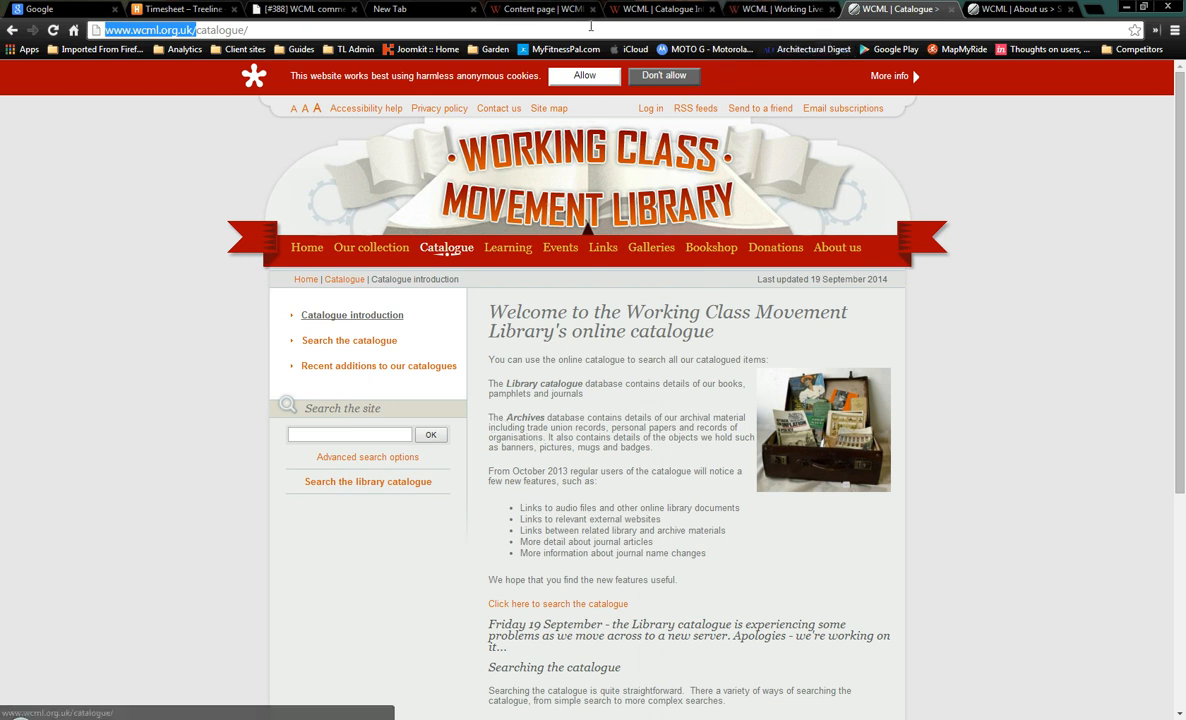
pyautogui.click(522, 10)
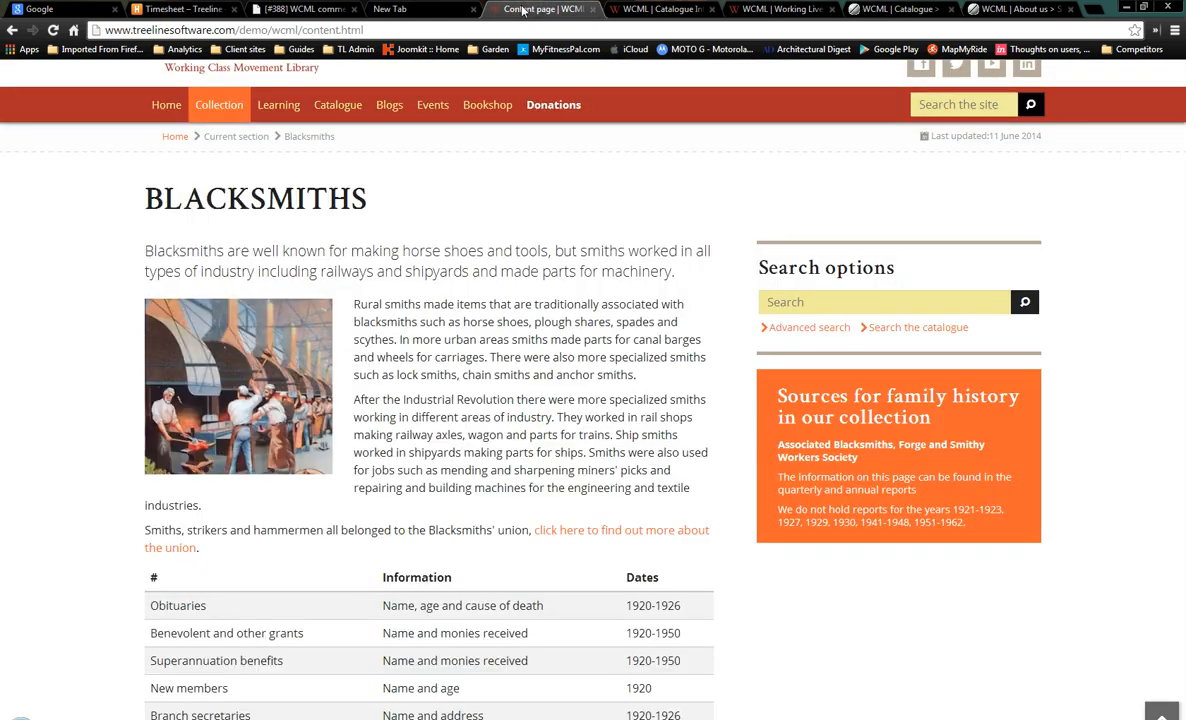
pyautogui.click(655, 9)
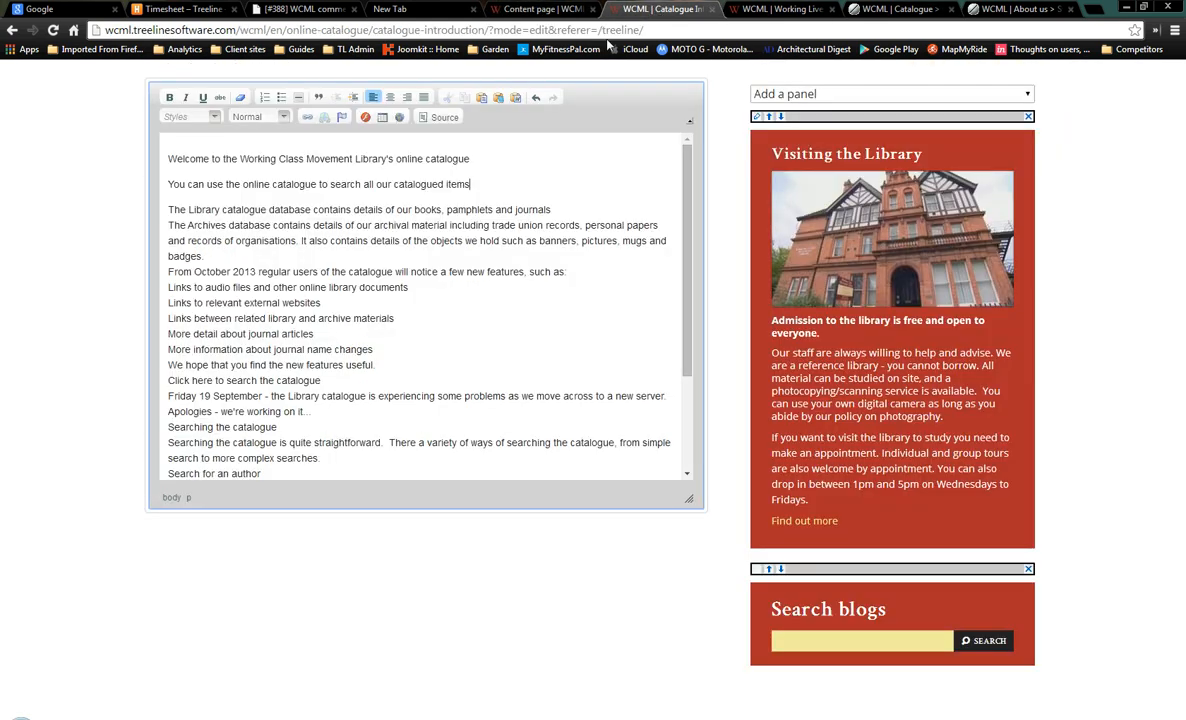
pyautogui.click(168, 225)
pyautogui.press('Return')
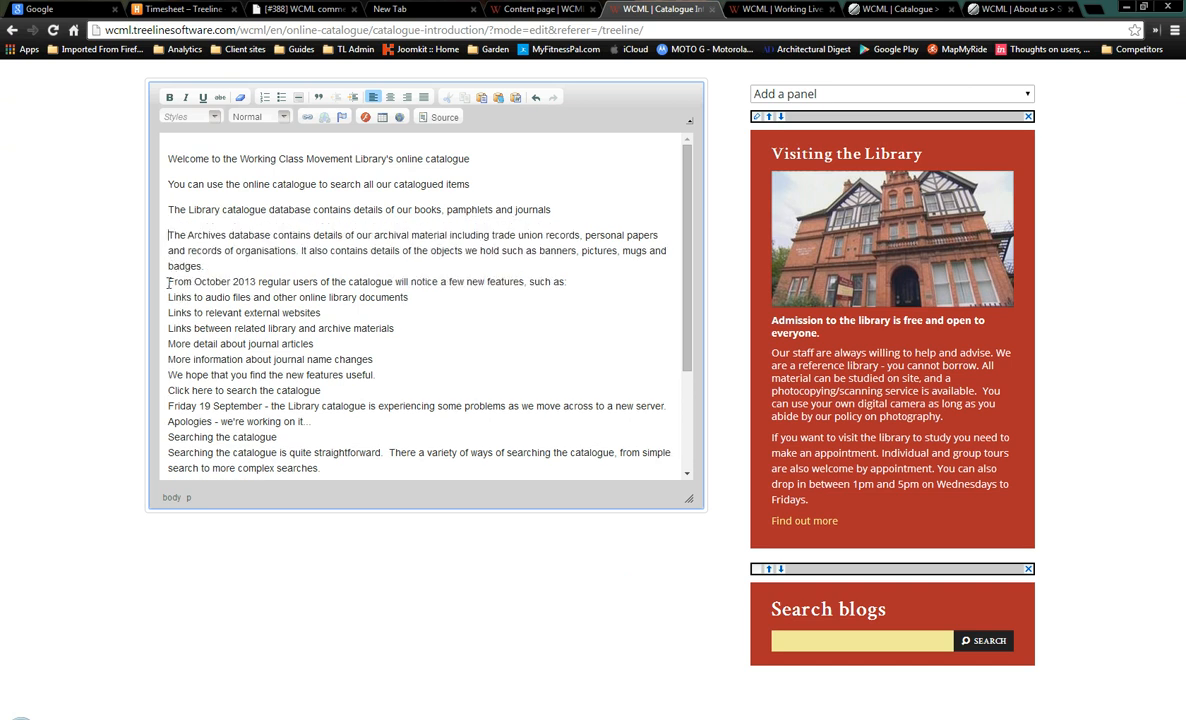
pyautogui.click(169, 282)
pyautogui.press('Return')
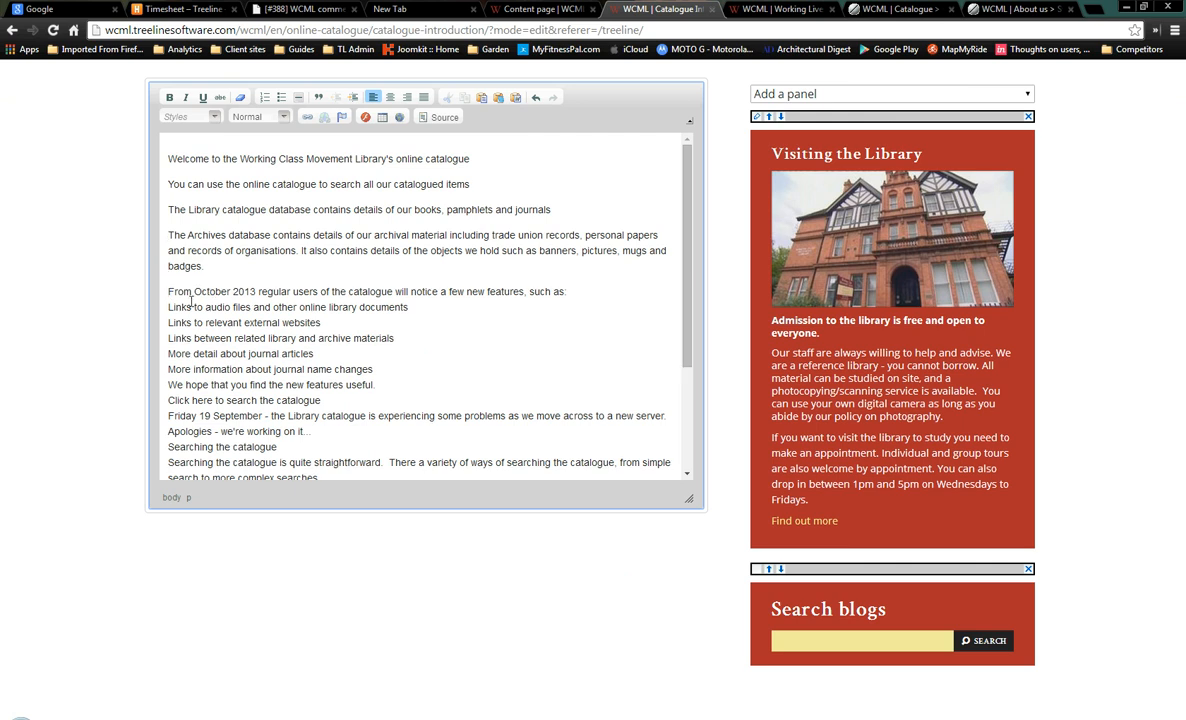
pyautogui.moveTo(167, 306); pyautogui.dragTo(391, 366)
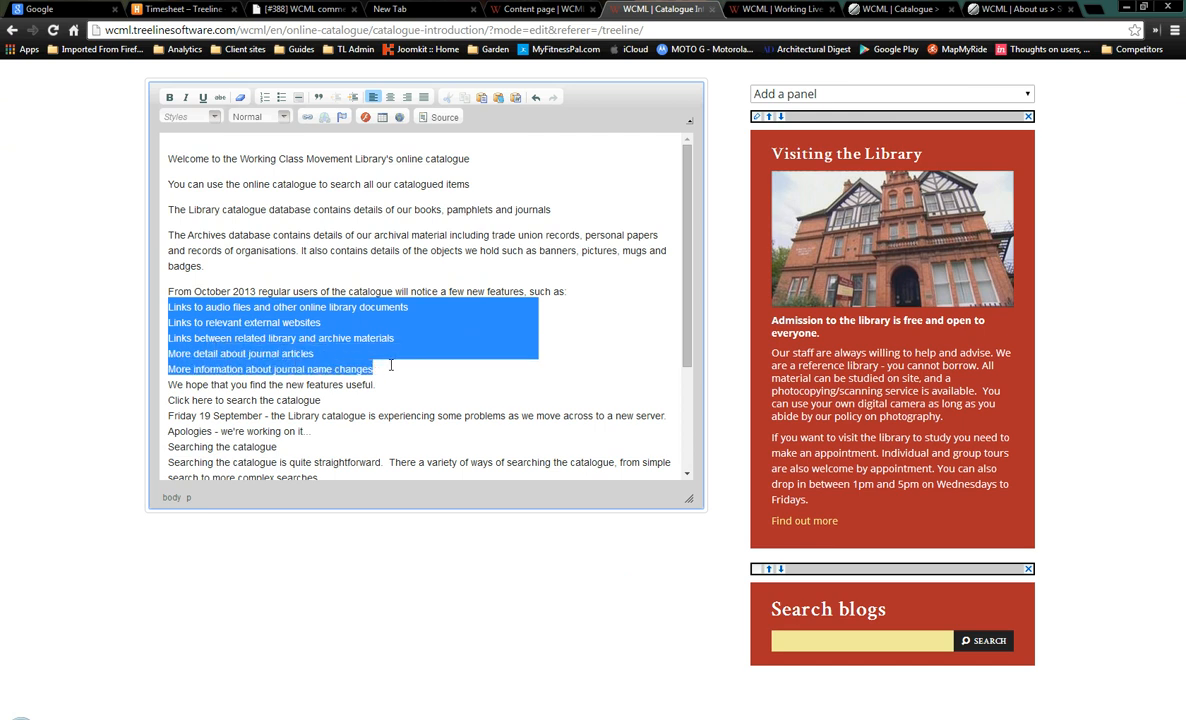
# Bullet the five feature lines, split off 'Click here', and delete the Friday 19 September notice
pyautogui.click(281, 97)
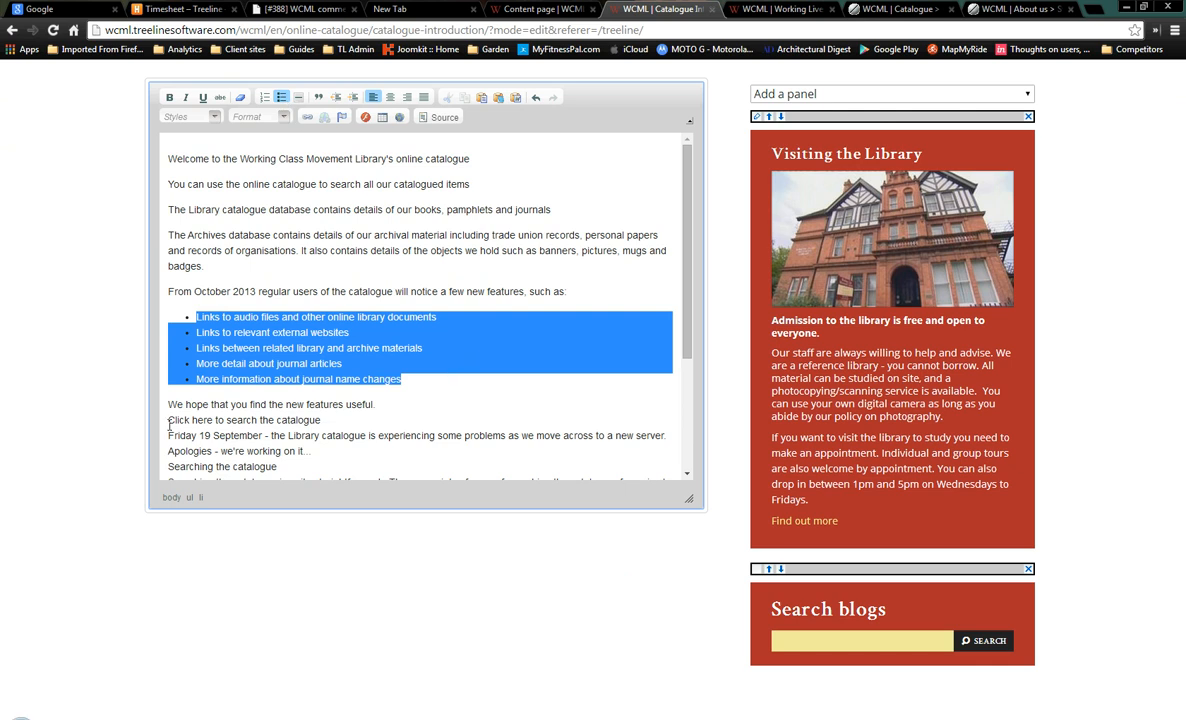
pyautogui.click(169, 421)
pyautogui.press('Return')
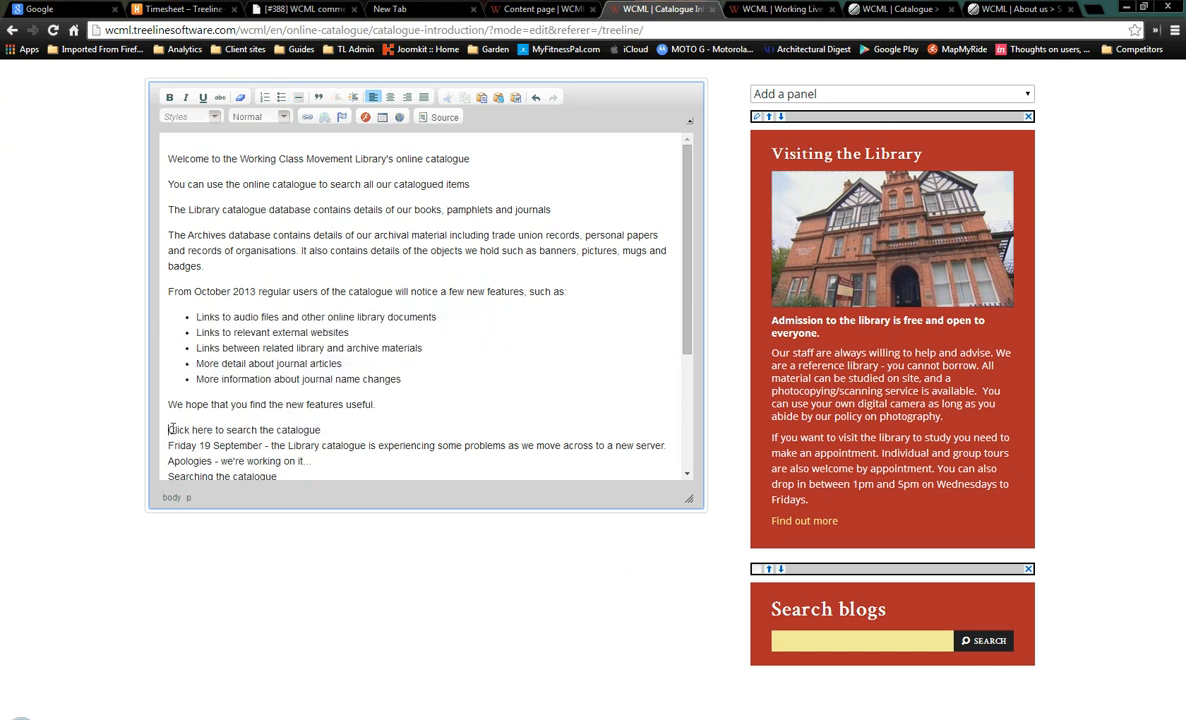
pyautogui.moveTo(168, 445); pyautogui.dragTo(308, 459)
pyautogui.press('Delete')
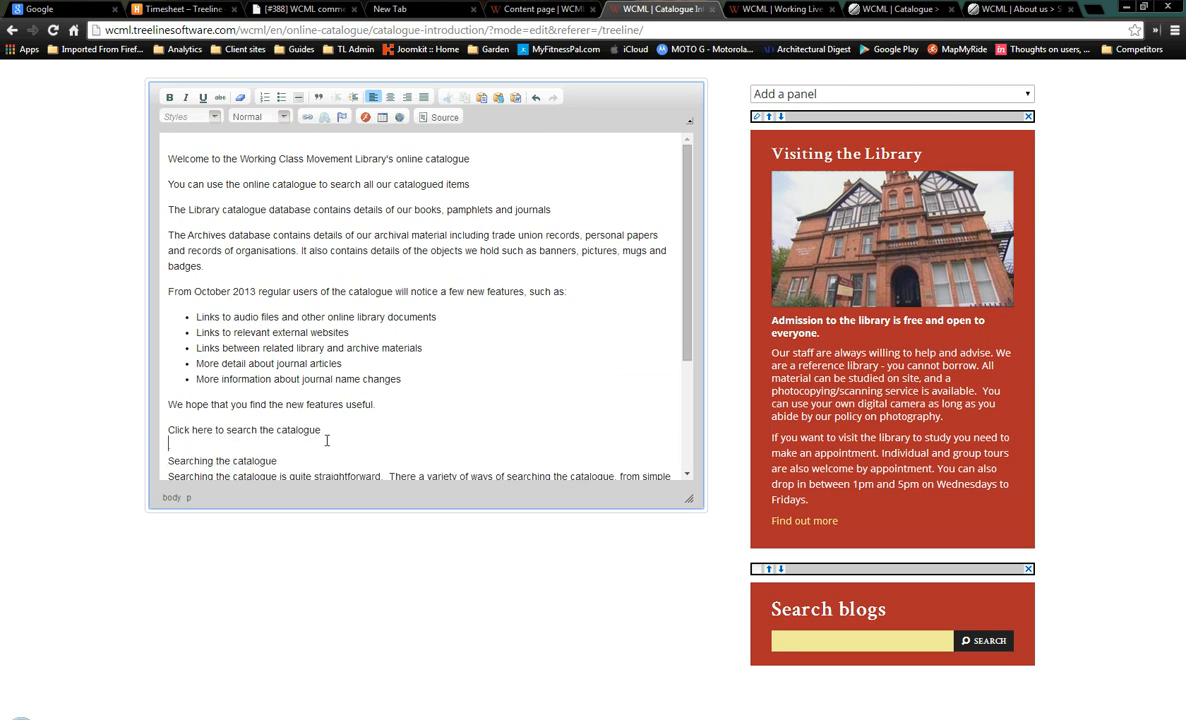
# Split the searching explanation, 'Search for an author' and 'Uncatalogued items' into separate paragraphs
pyautogui.scroll(-3, 315, 375)
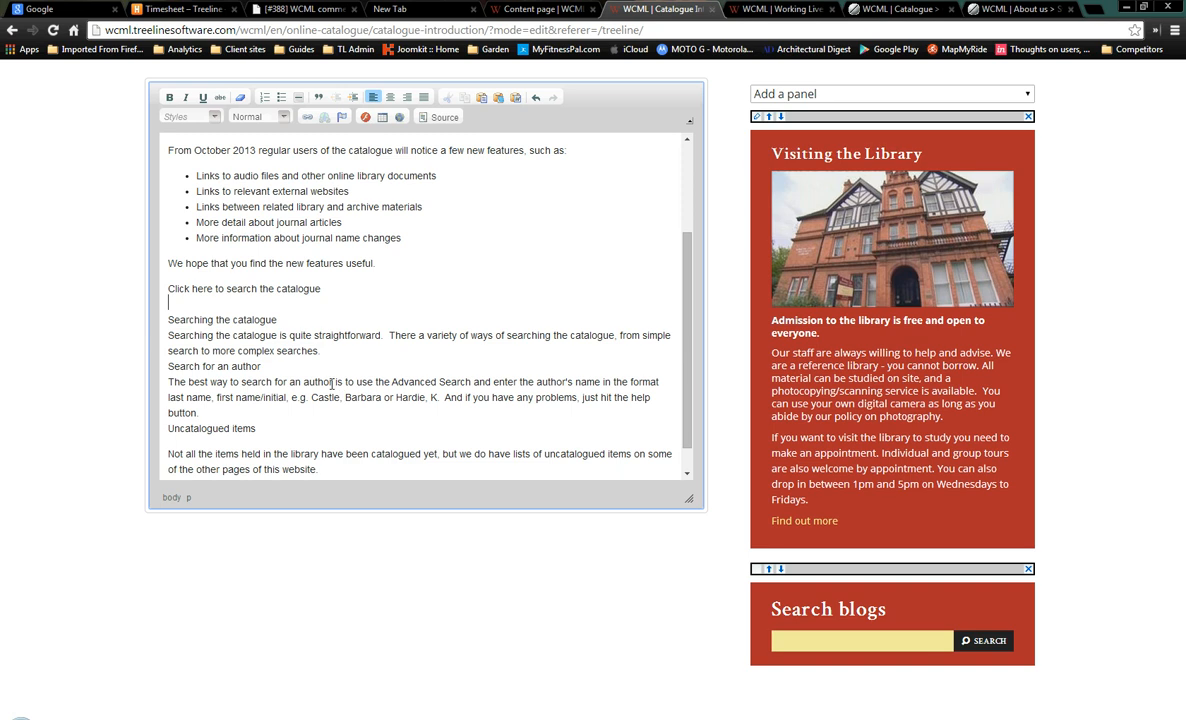
pyautogui.click(167, 335)
pyautogui.press('Return')
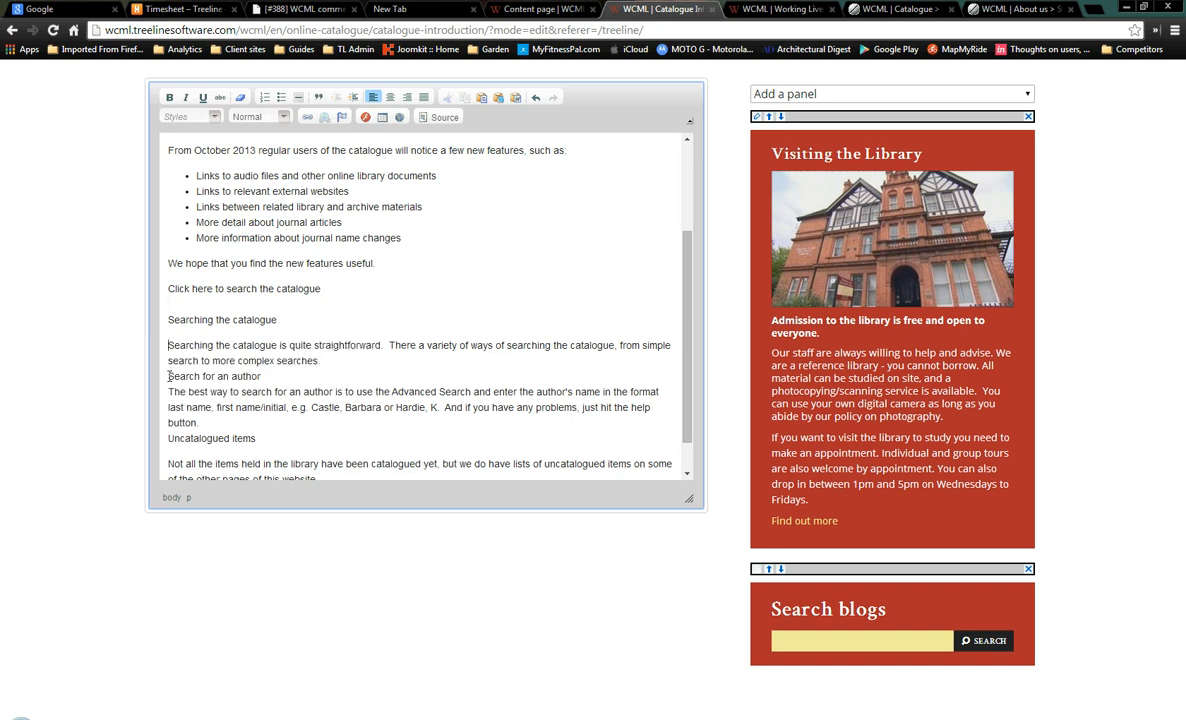
pyautogui.click(168, 376)
pyautogui.press('Return')
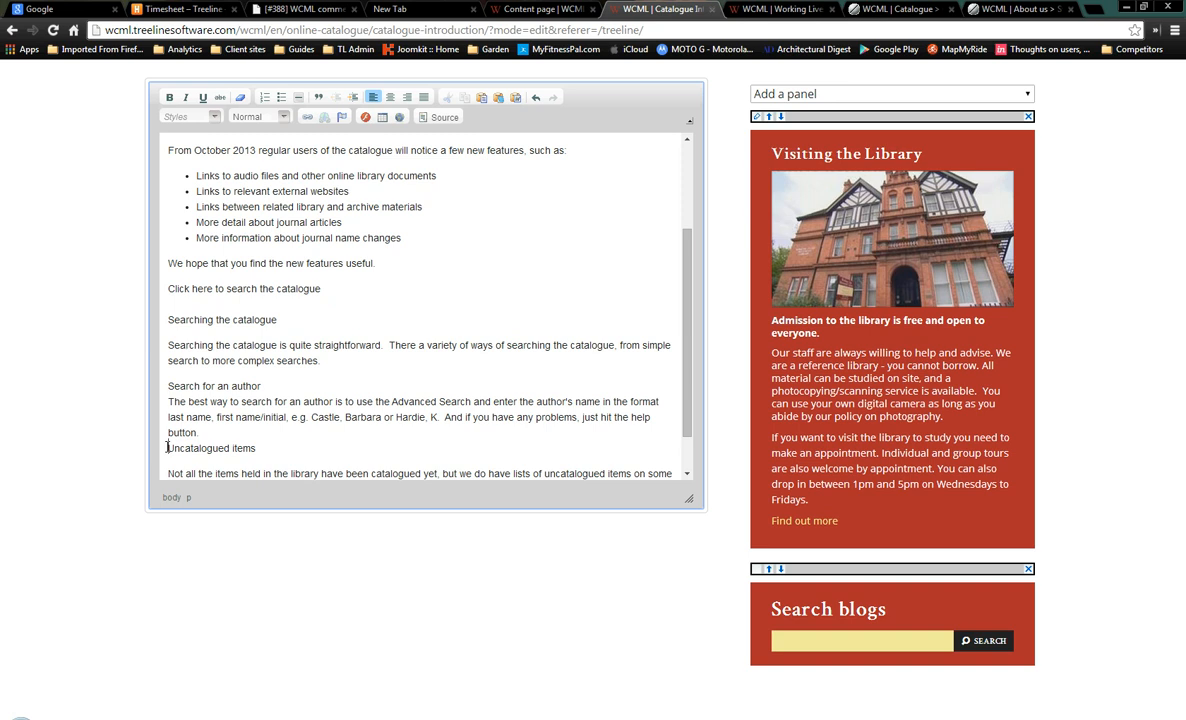
pyautogui.click(167, 447)
pyautogui.press('Return')
pyautogui.scroll(-3, 336, 376)
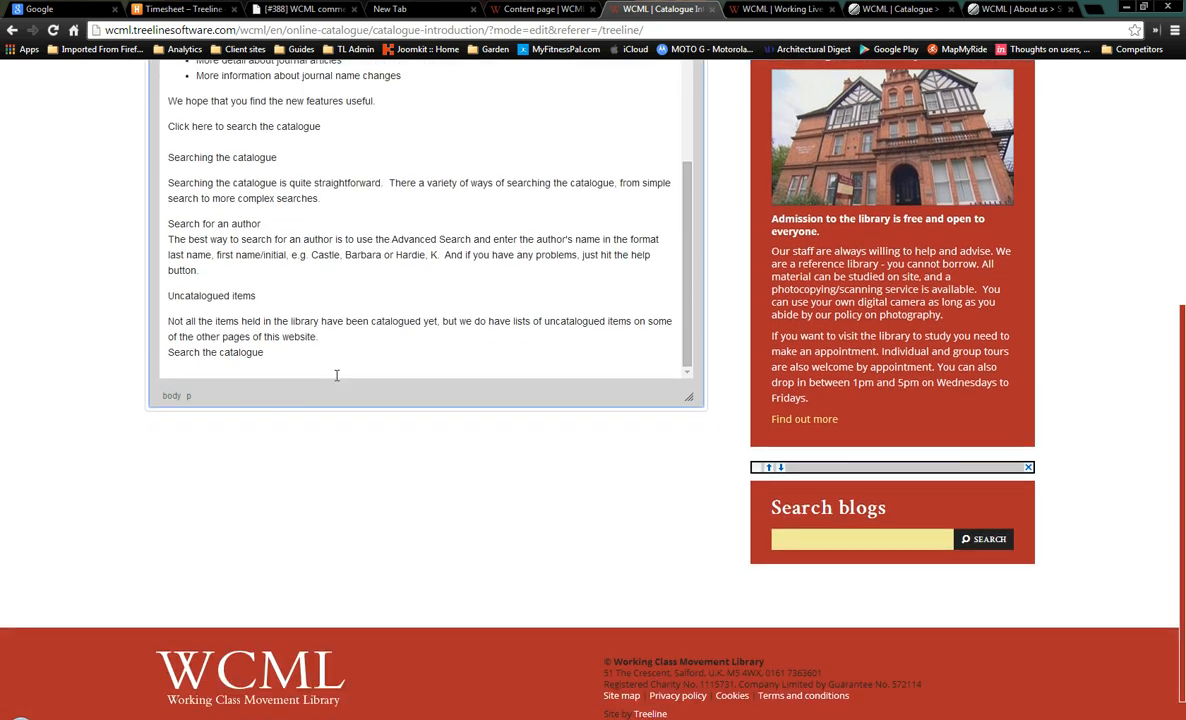
pyautogui.scroll(3, 336, 376)
pyautogui.scroll(4, 338, 336)
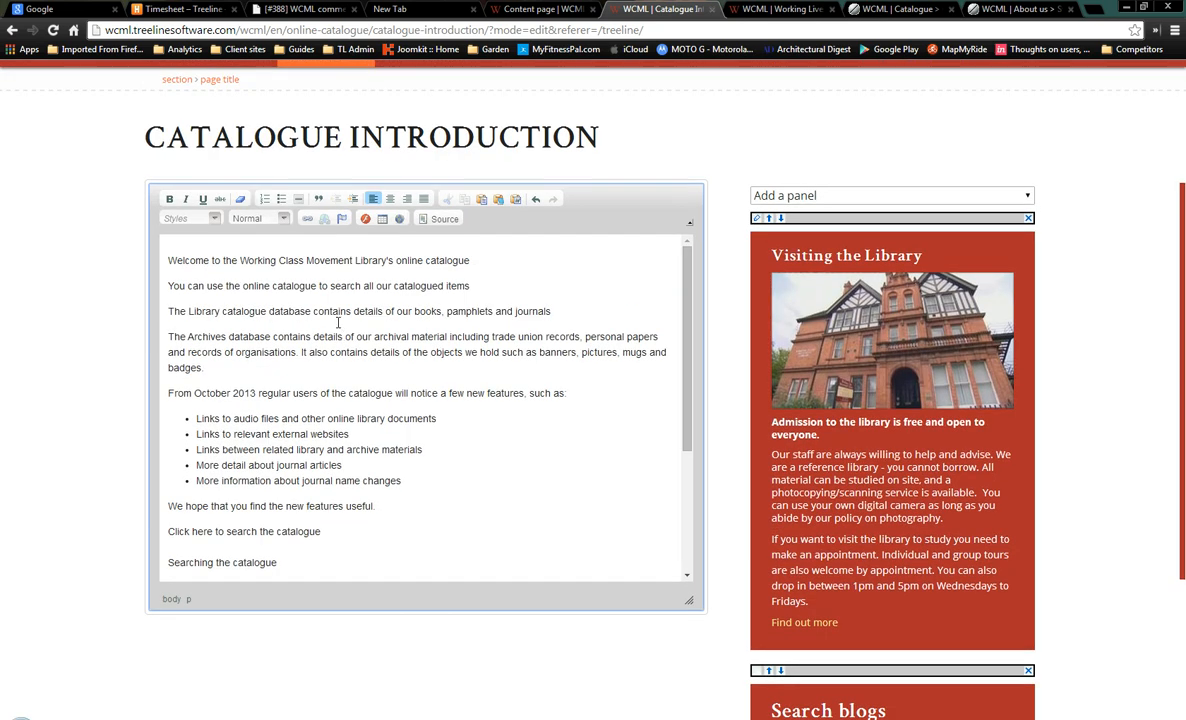
# Format the welcome line as Heading 4 and compare it with the live catalogue page
pyautogui.click(284, 222)
pyautogui.scroll(-3, 305, 260)
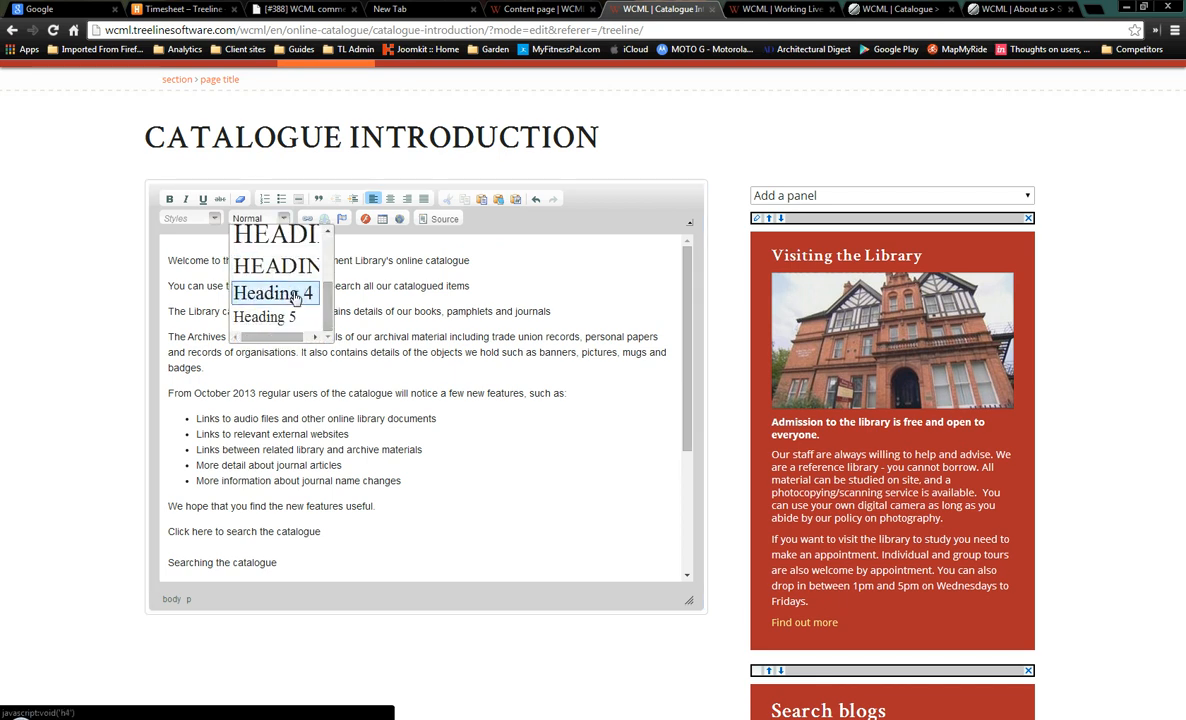
pyautogui.click(294, 294)
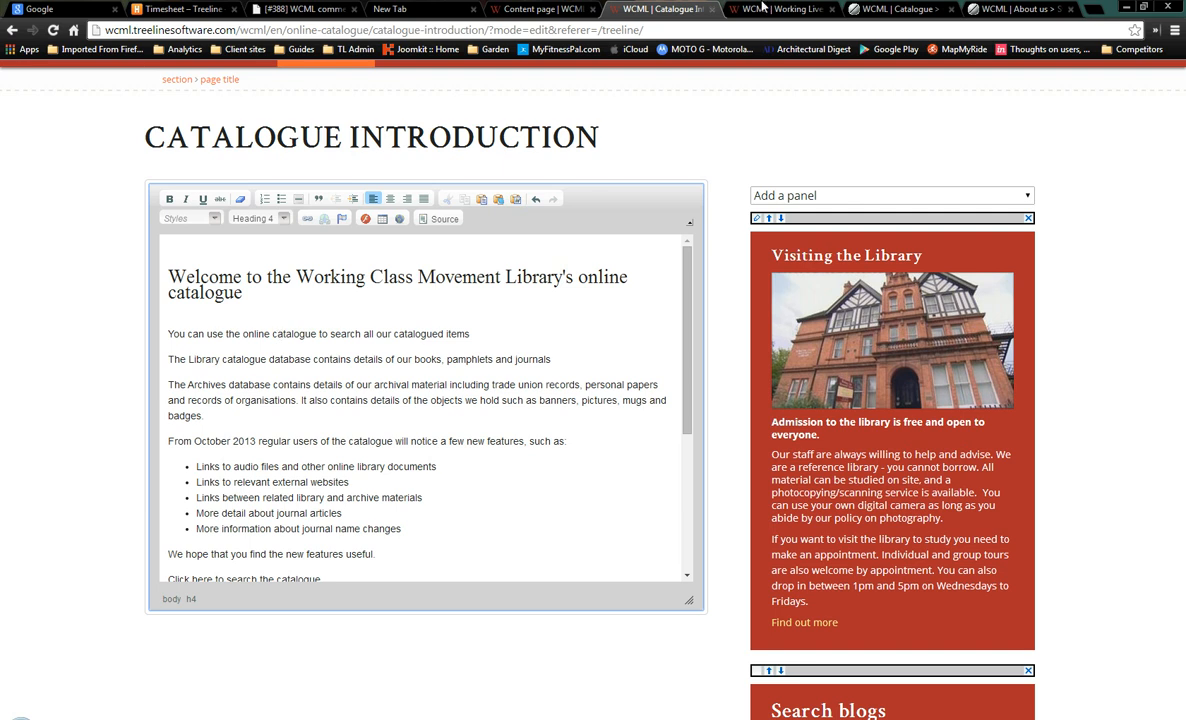
pyautogui.click(887, 10)
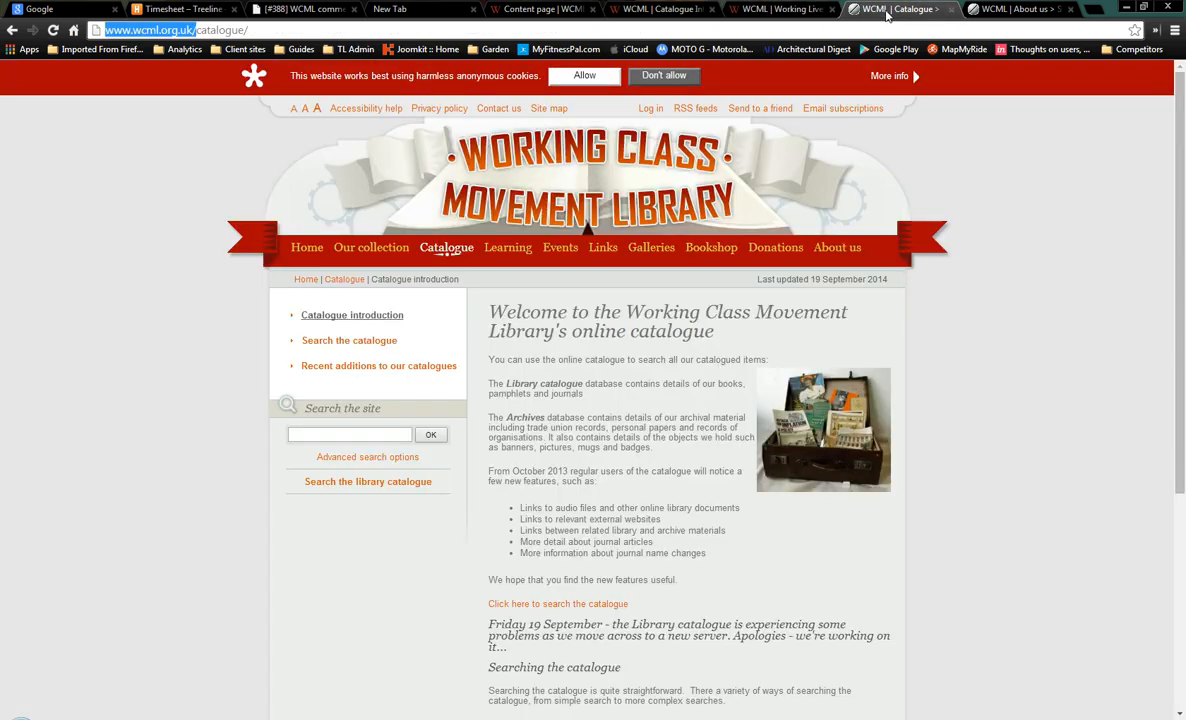
pyautogui.click(567, 11)
pyautogui.click(660, 9)
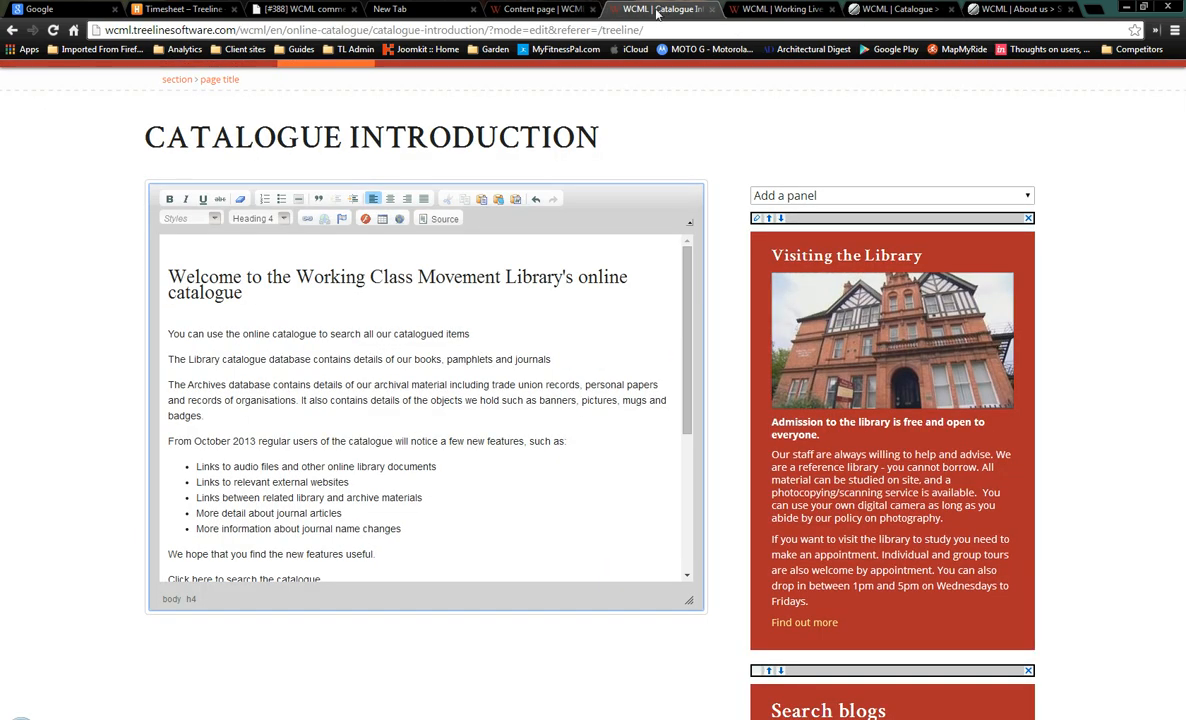
# Apply the 'Larger font' style to the sentence below the heading
pyautogui.click(288, 330)
pyautogui.click(214, 219)
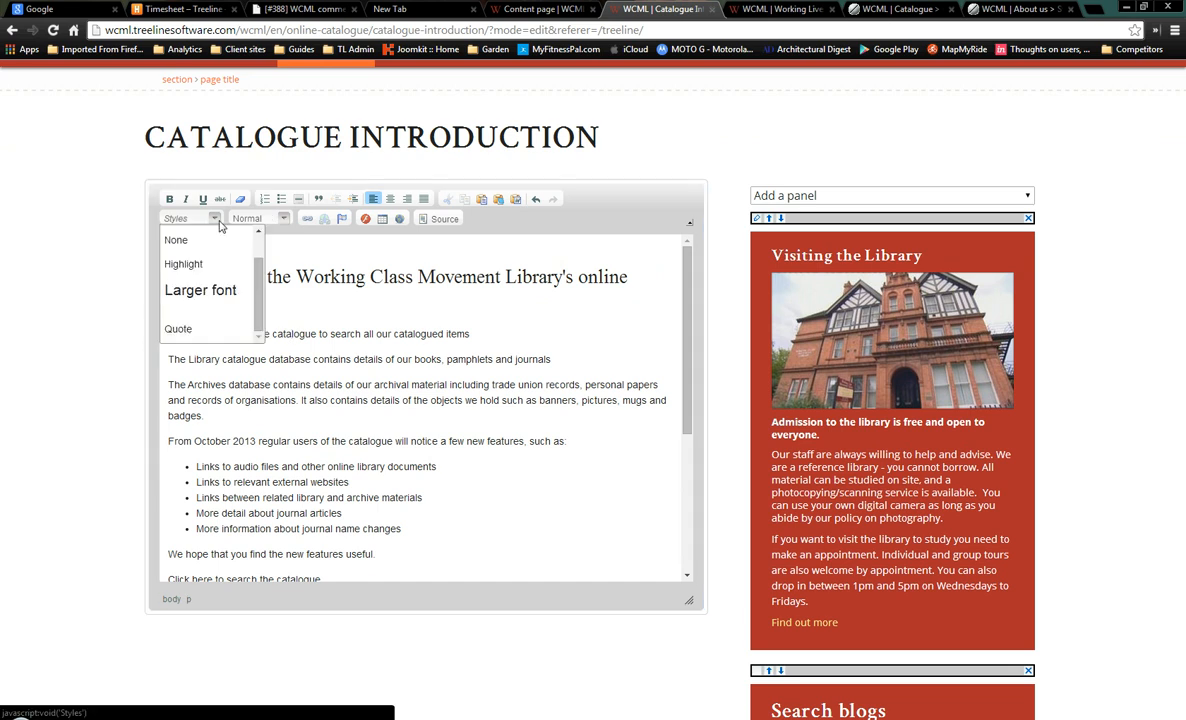
pyautogui.click(223, 299)
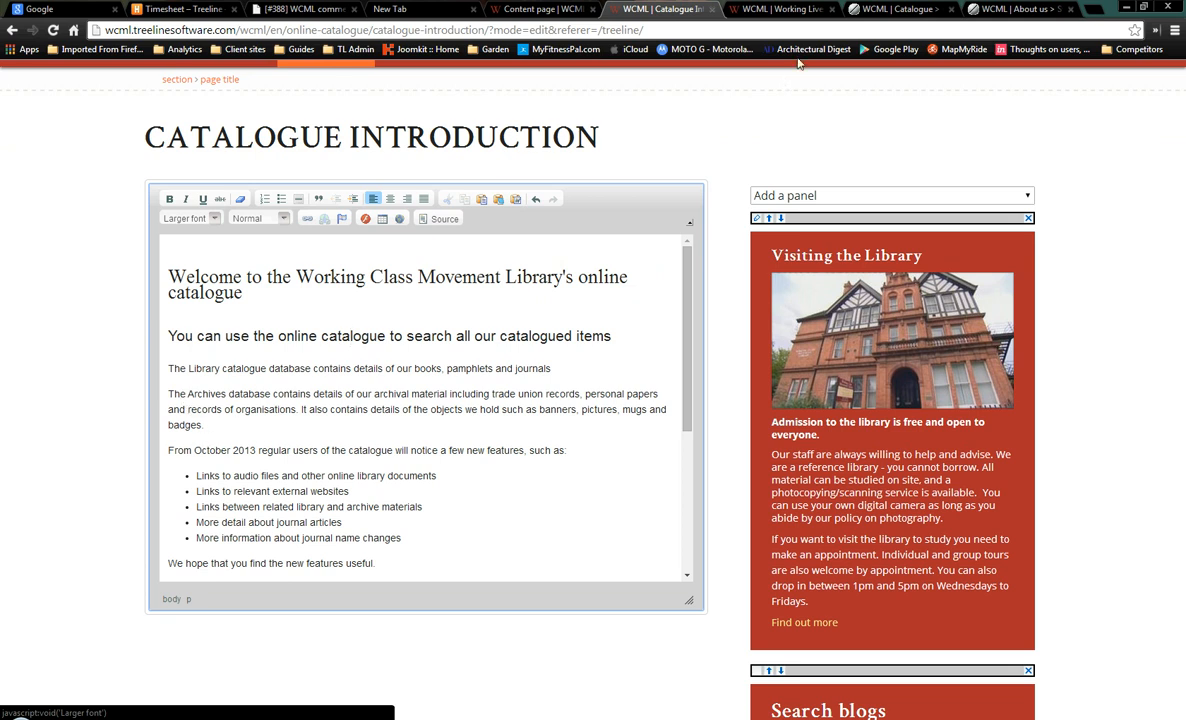
pyautogui.click(895, 10)
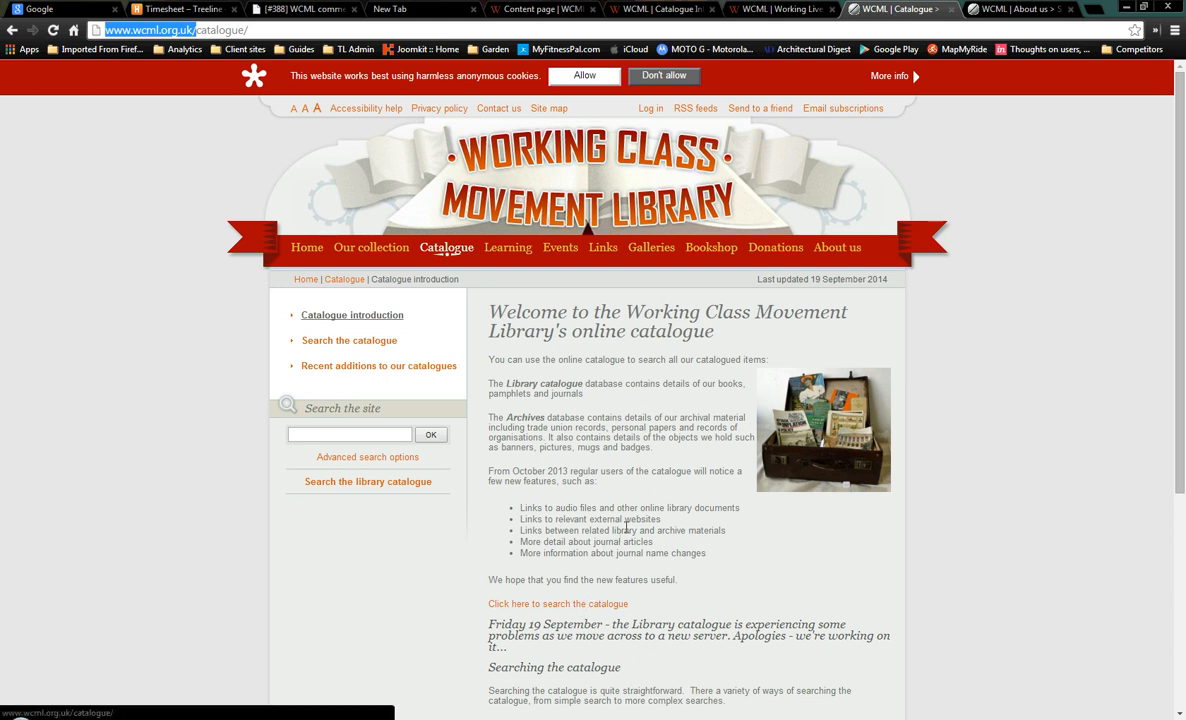
# Try Heading 5 on 'Searching the catalogue', then undo it after it catches two lines
pyautogui.scroll(-2, 626, 527)
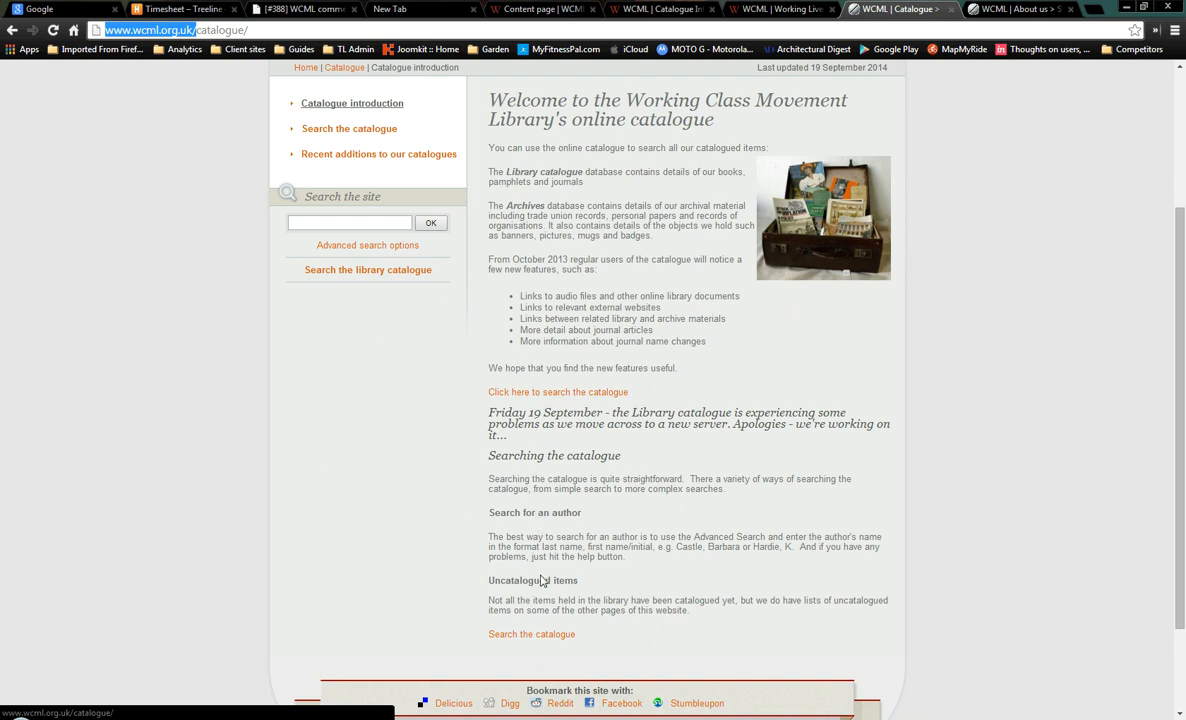
pyautogui.click(630, 9)
pyautogui.scroll(-3, 282, 445)
pyautogui.click(217, 479)
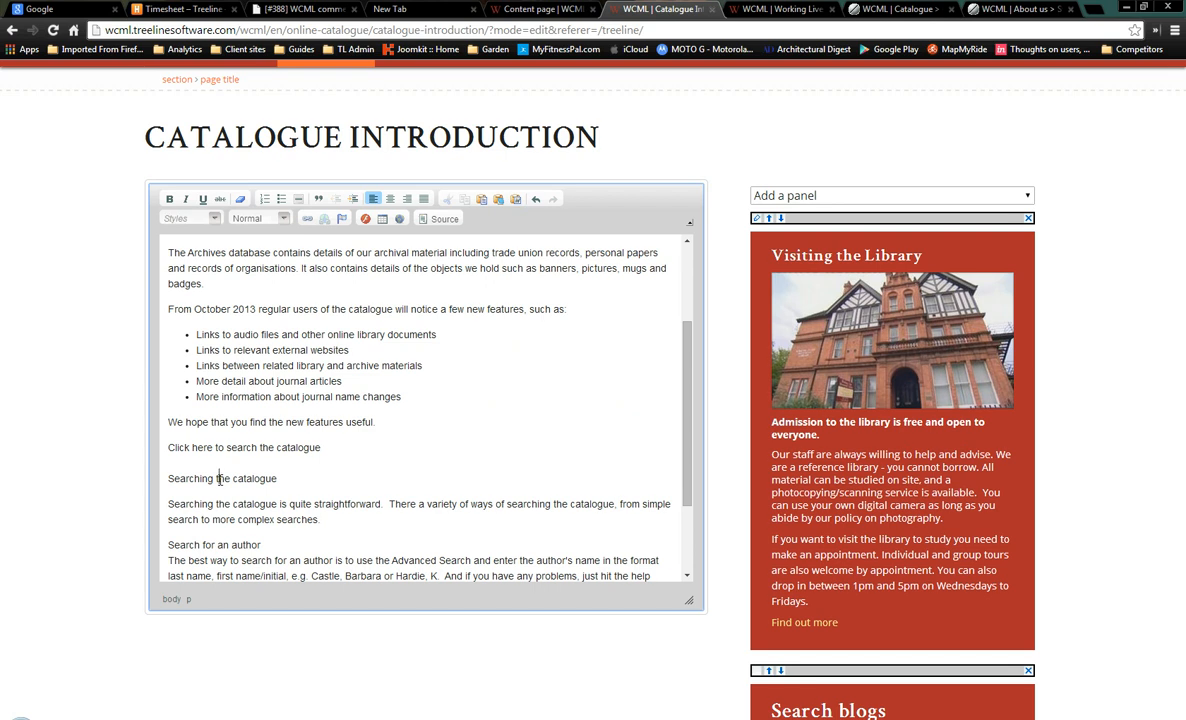
pyautogui.click(263, 217)
pyautogui.scroll(-3, 298, 300)
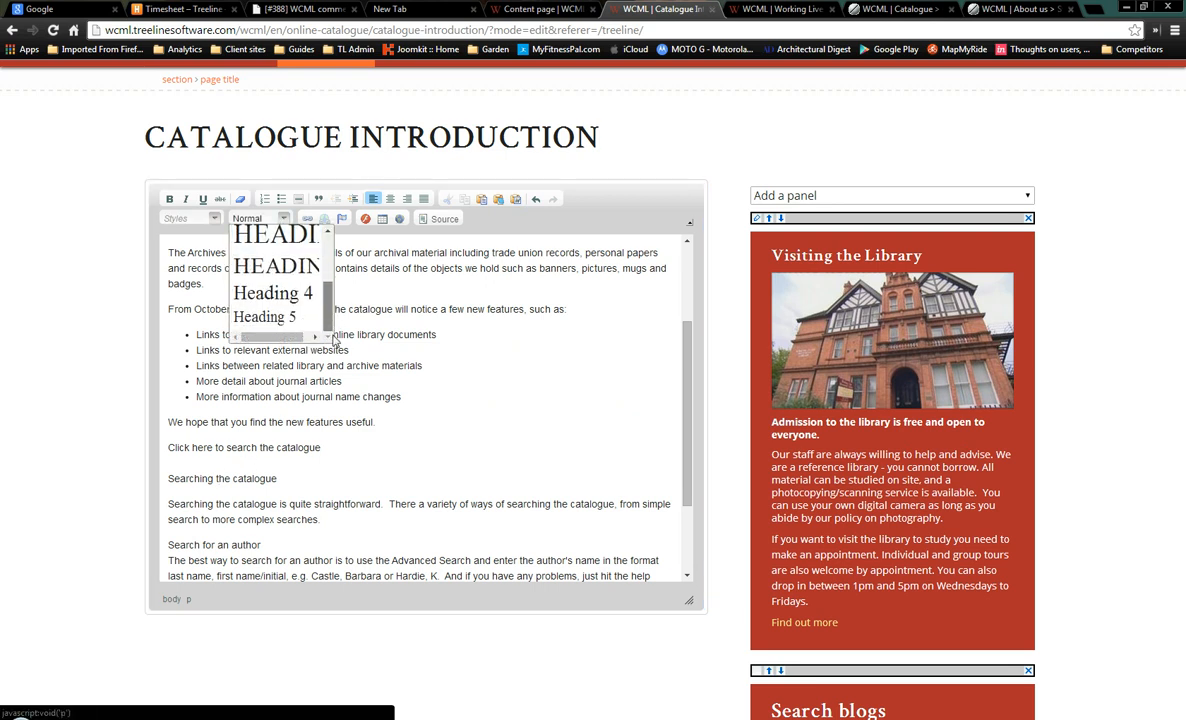
pyautogui.click(294, 314)
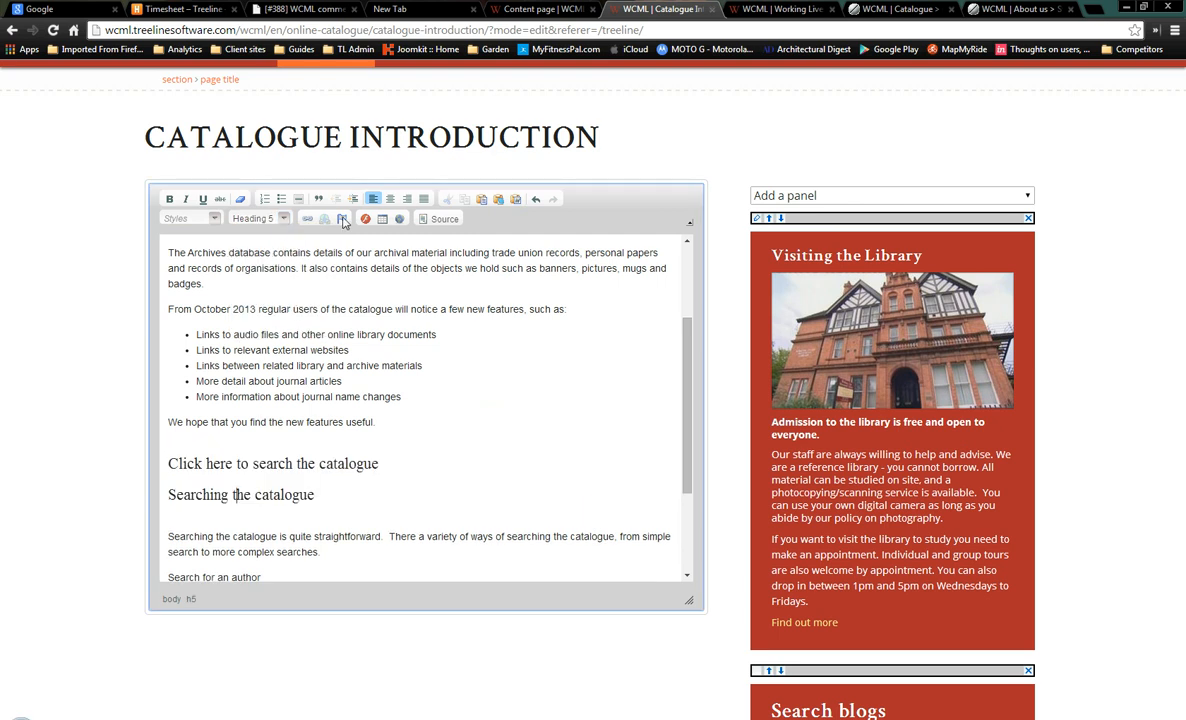
pyautogui.click(535, 199)
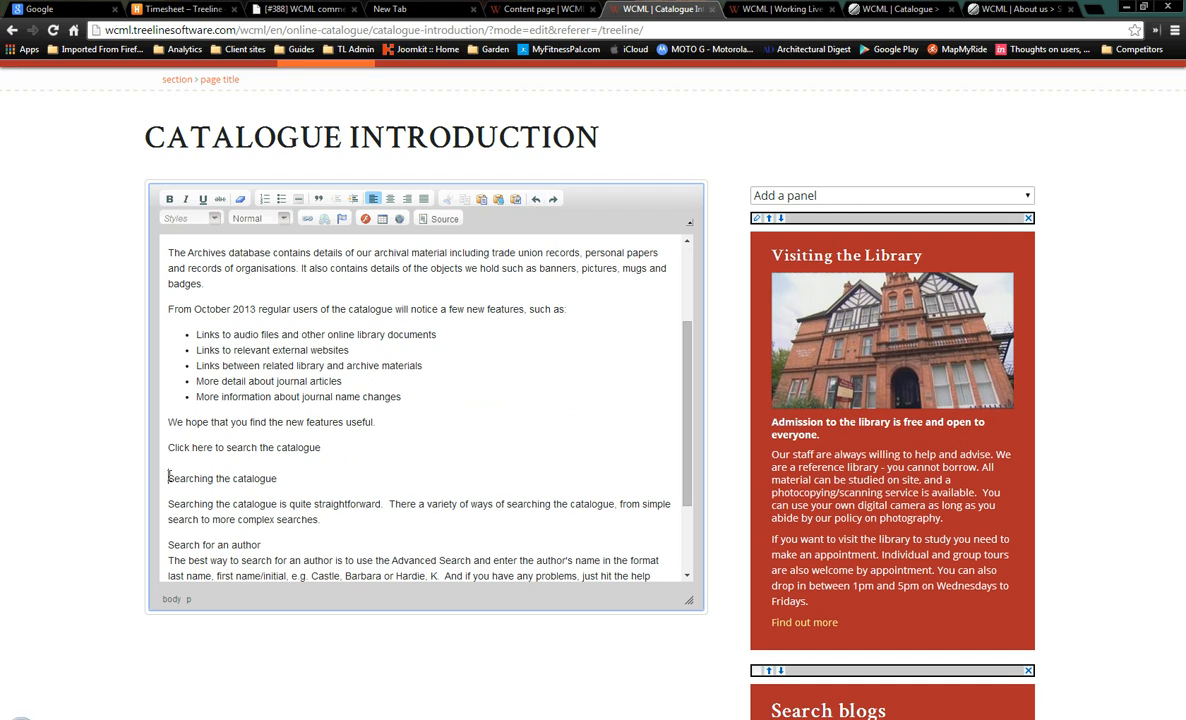
# Split 'Searching the catalogue' onto its own line as Heading 5 and delete the empty line above
pyautogui.click(170, 478)
pyautogui.press('Return')
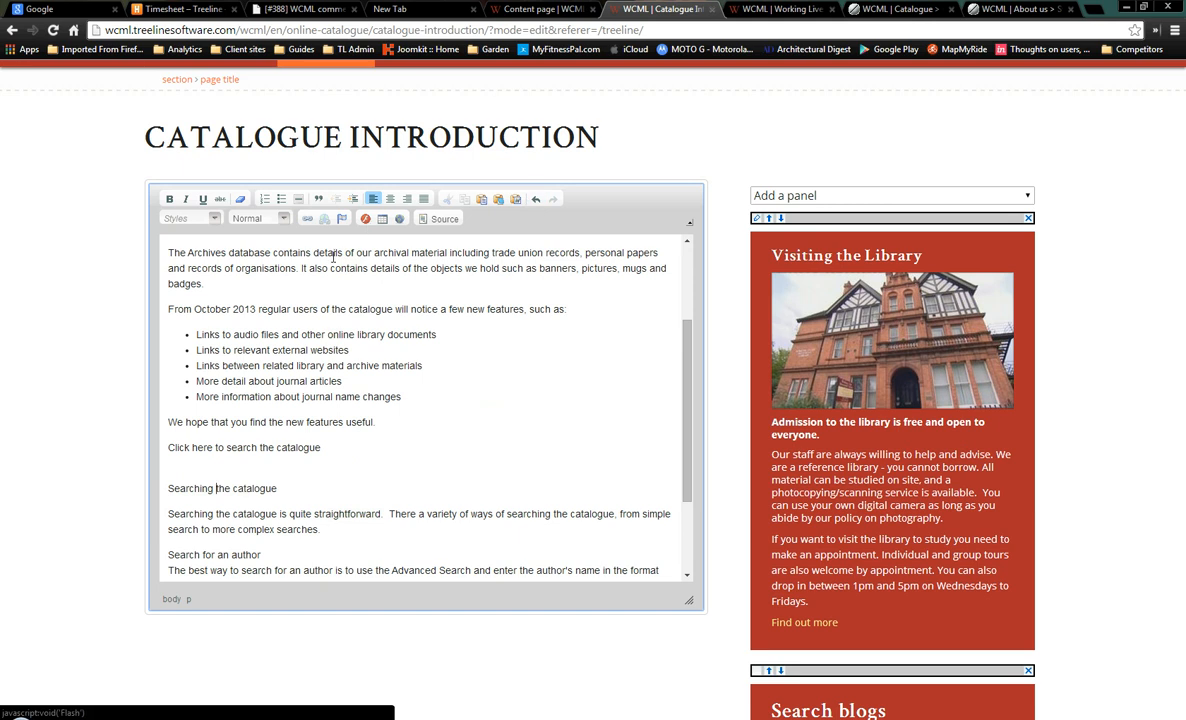
pyautogui.click(260, 217)
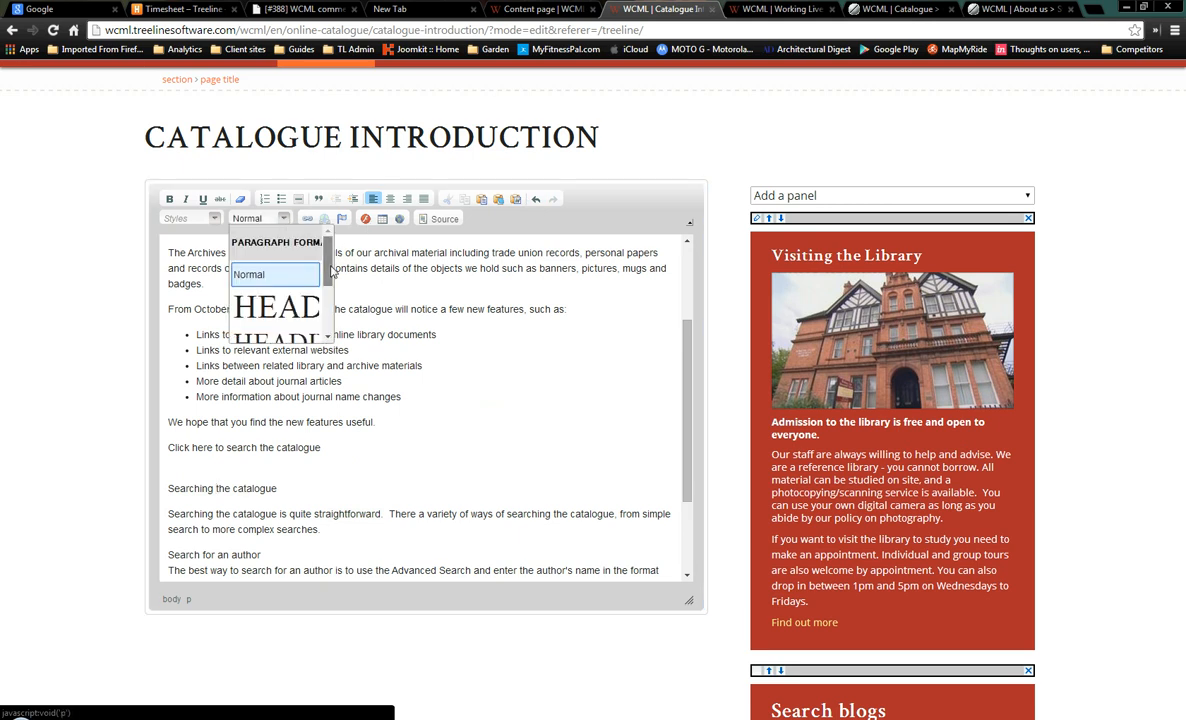
pyautogui.scroll(-3, 331, 260)
pyautogui.click(272, 312)
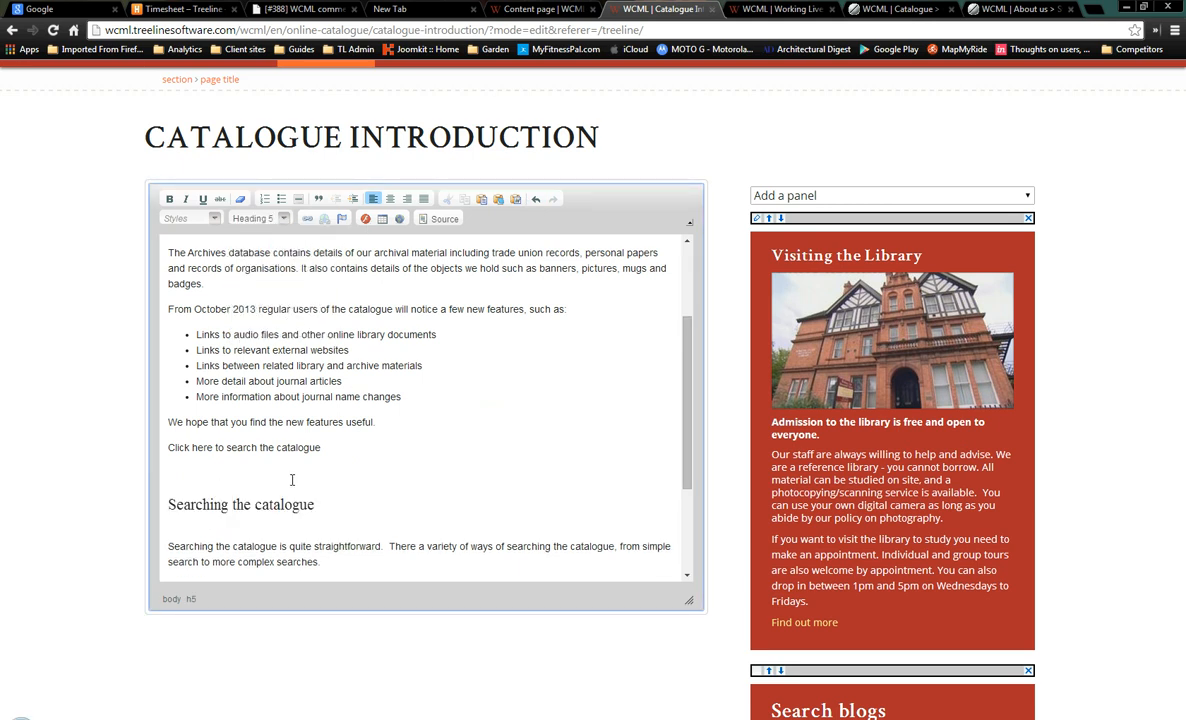
pyautogui.click(180, 472)
pyautogui.press('Delete')
# Break 'Search for an author' and 'Uncatalogued items' onto their own lines
pyautogui.scroll(-2, 380, 480)
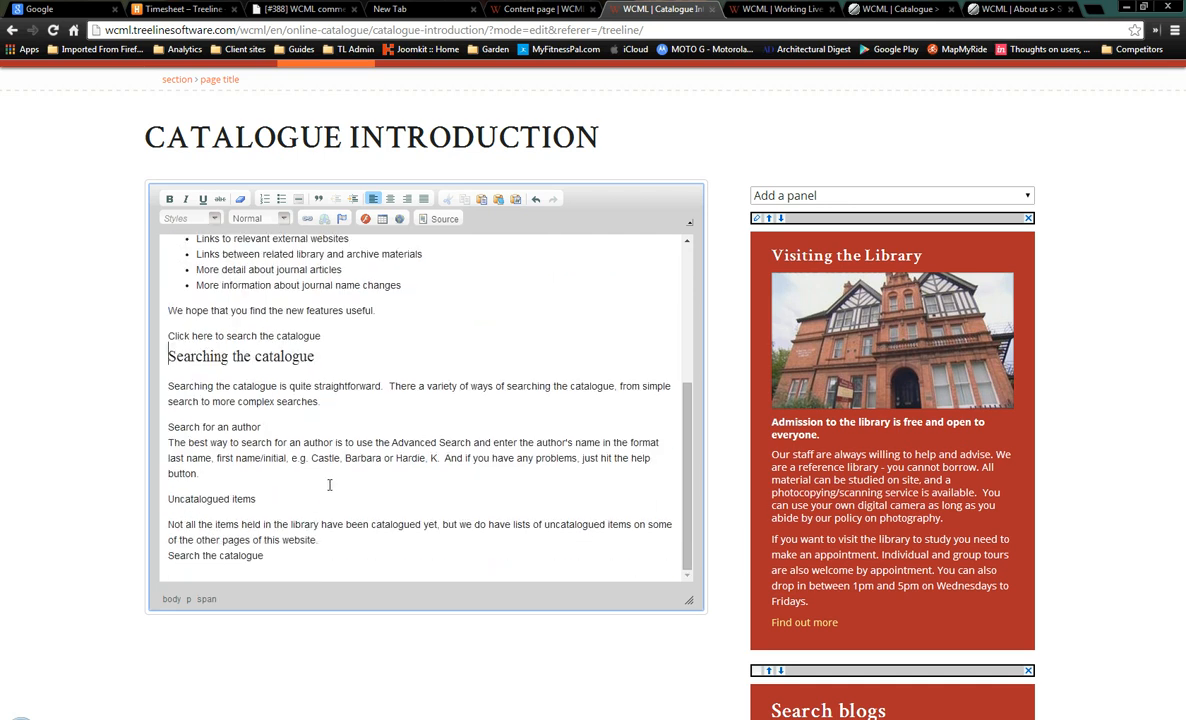
pyautogui.click(168, 442)
pyautogui.press('Return')
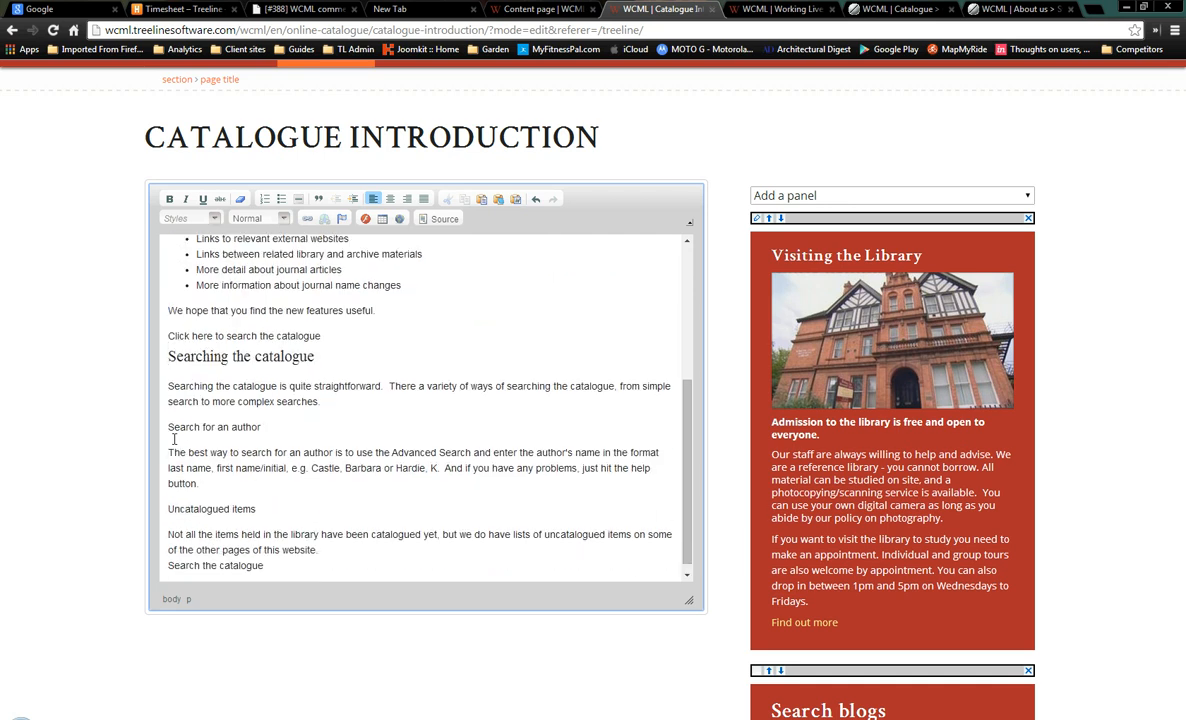
pyautogui.click(169, 510)
pyautogui.press('Return')
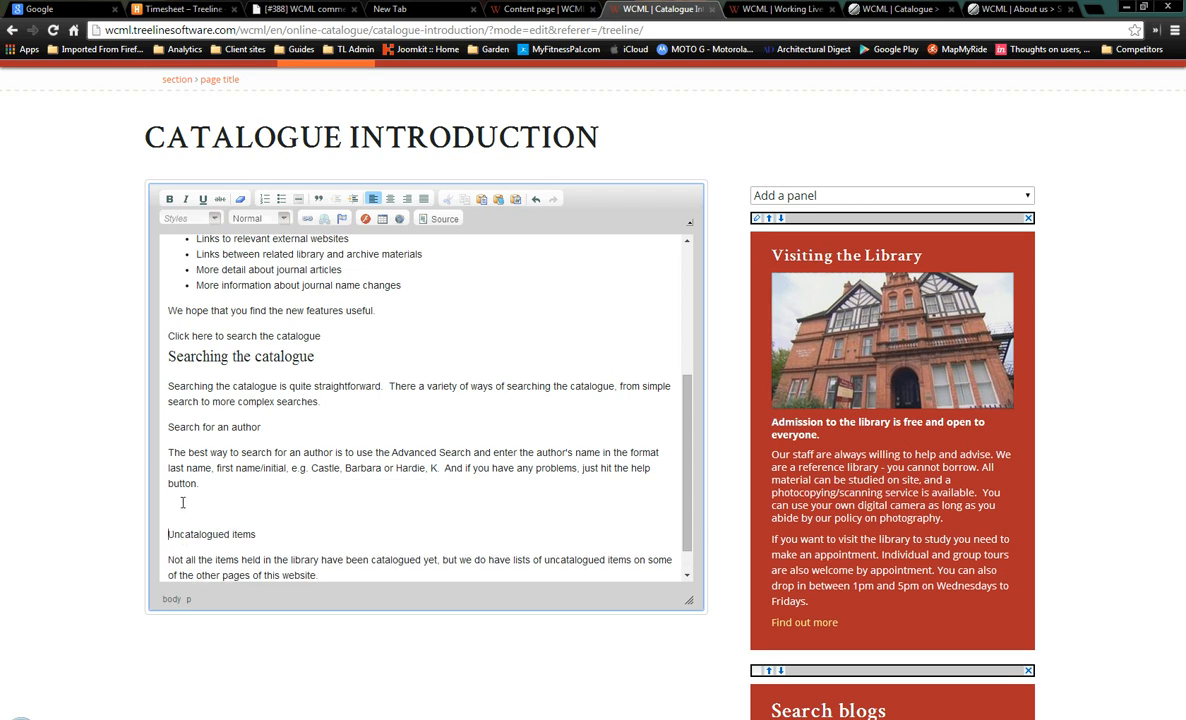
pyautogui.click(168, 426)
pyautogui.press('Return')
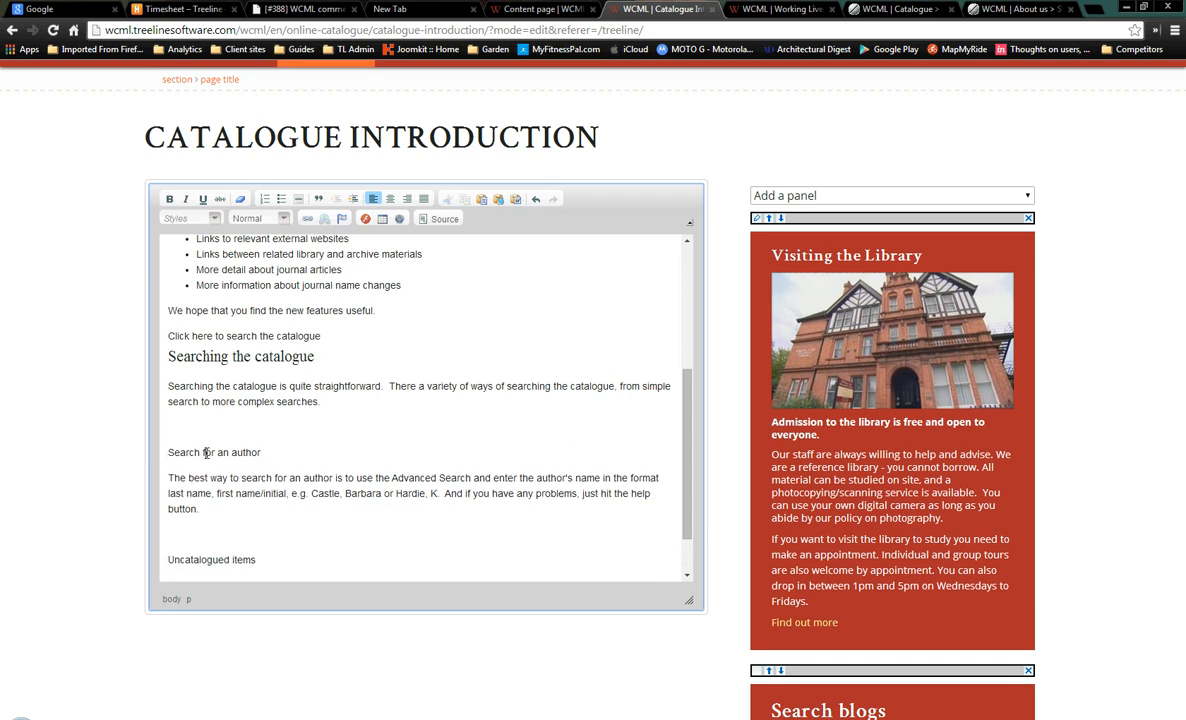
# Make 'Search for an author' and 'Uncatalogued items' Heading 5 and remove the blank lines above them
pyautogui.click(275, 218)
pyautogui.scroll(-3, 303, 262)
pyautogui.click(285, 318)
pyautogui.click(201, 428)
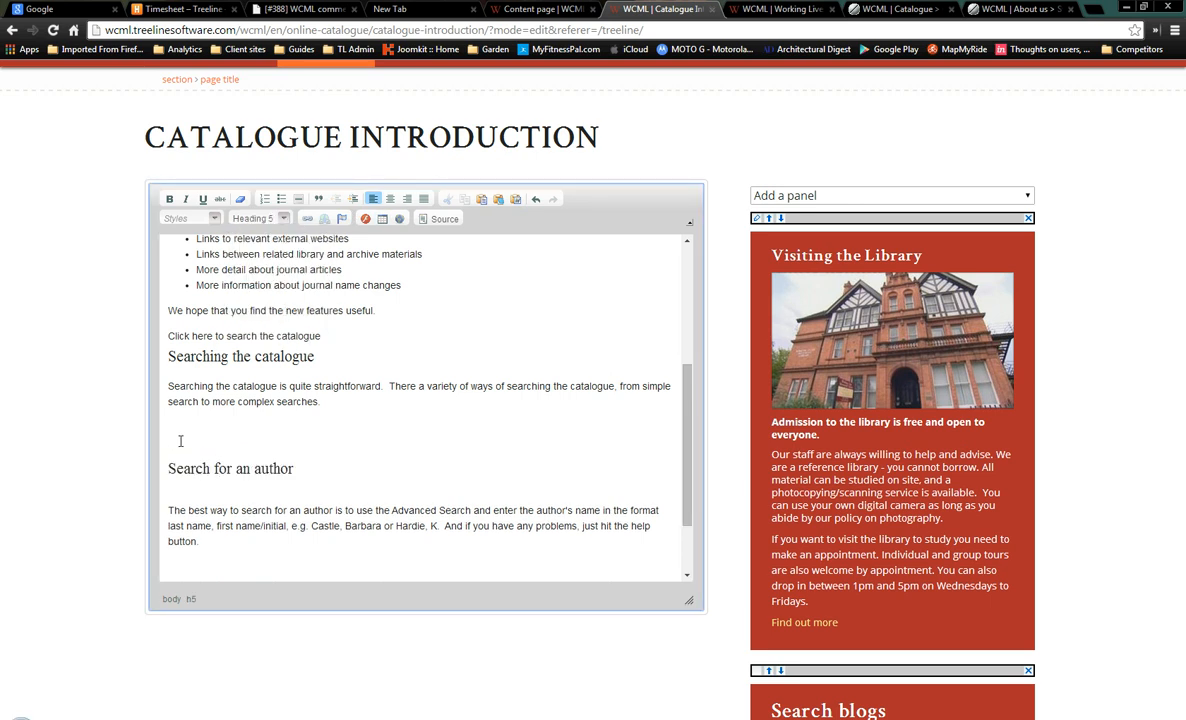
pyautogui.press('Delete')
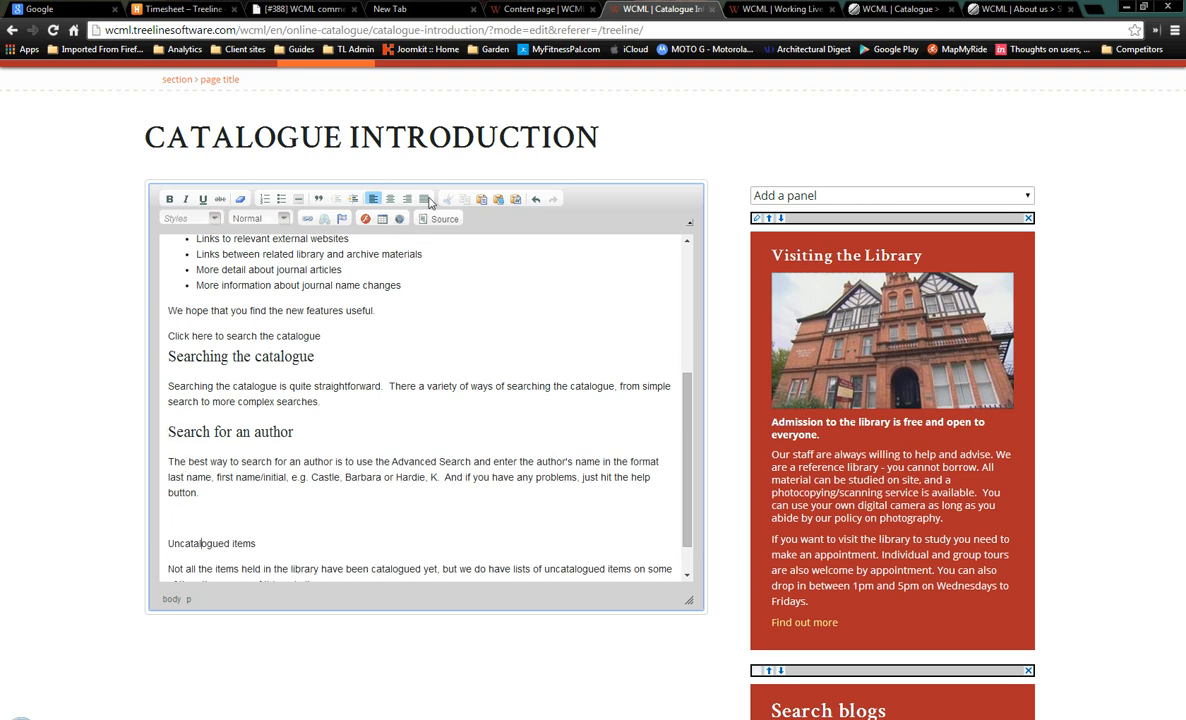
pyautogui.click(268, 218)
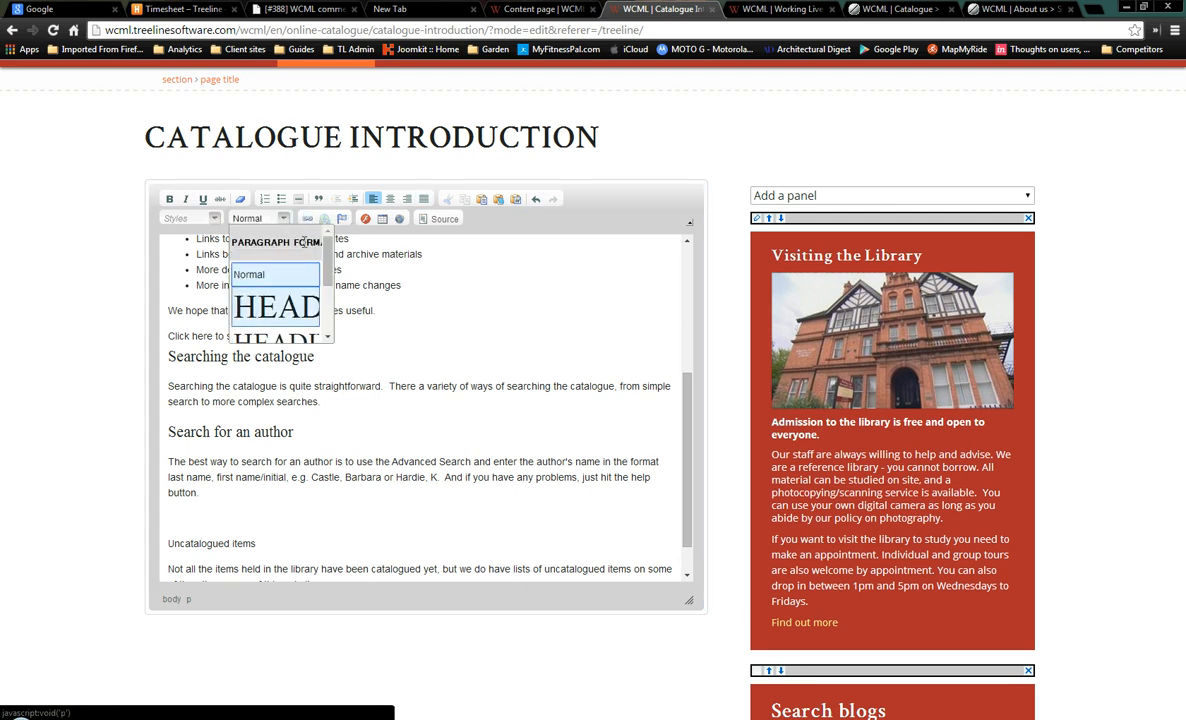
pyautogui.scroll(-1, 325, 305)
pyautogui.scroll(-2, 300, 300)
pyautogui.click(272, 313)
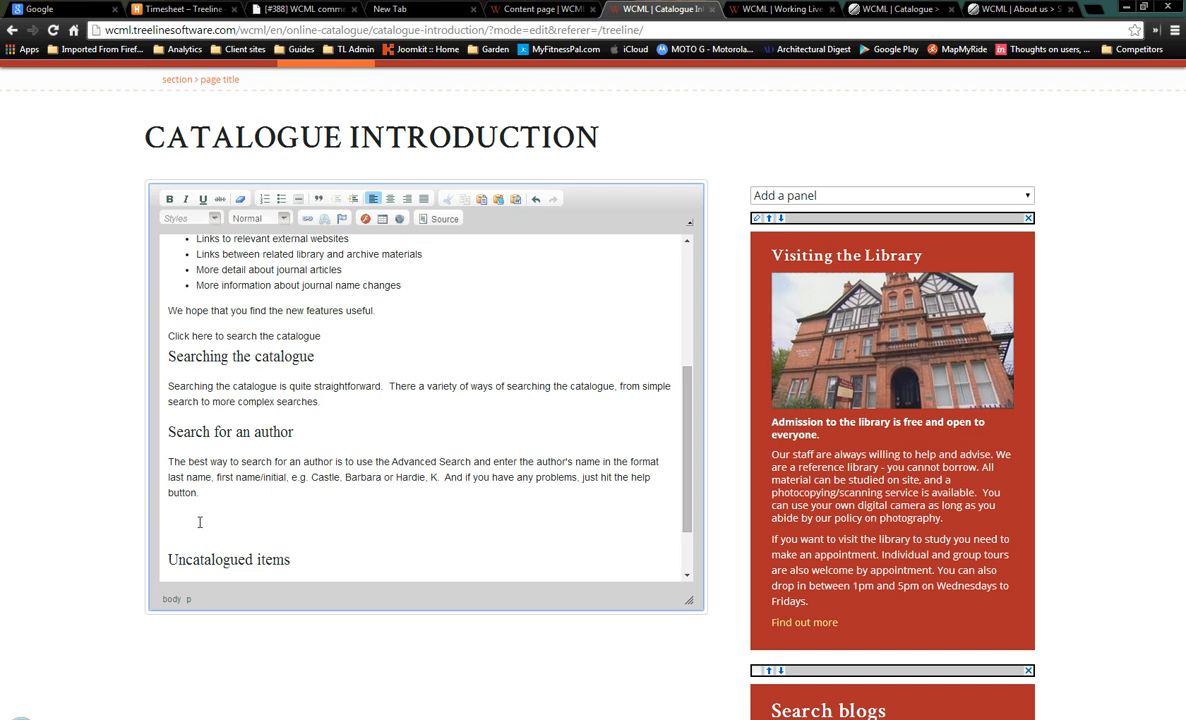
pyautogui.press('Delete')
# Open a live preview of the Catalogue Introduction page
pyautogui.scroll(-2, 337, 517)
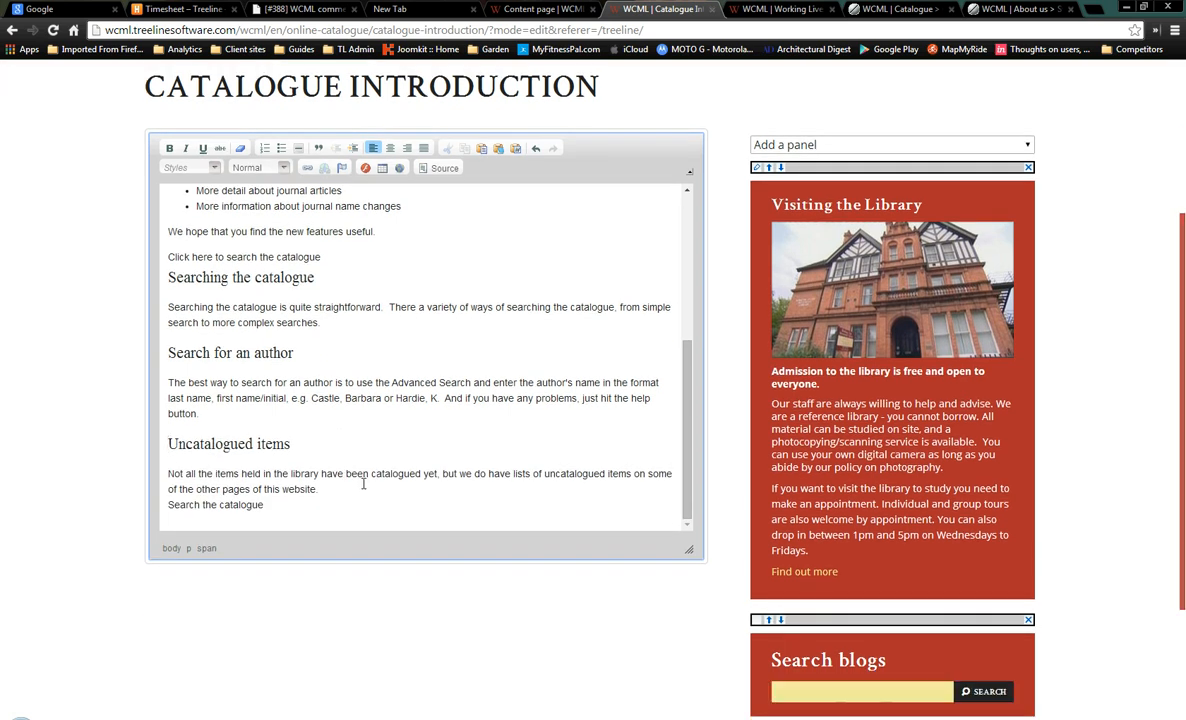
pyautogui.scroll(6, 488, 350)
pyautogui.scroll(3, 648, 263)
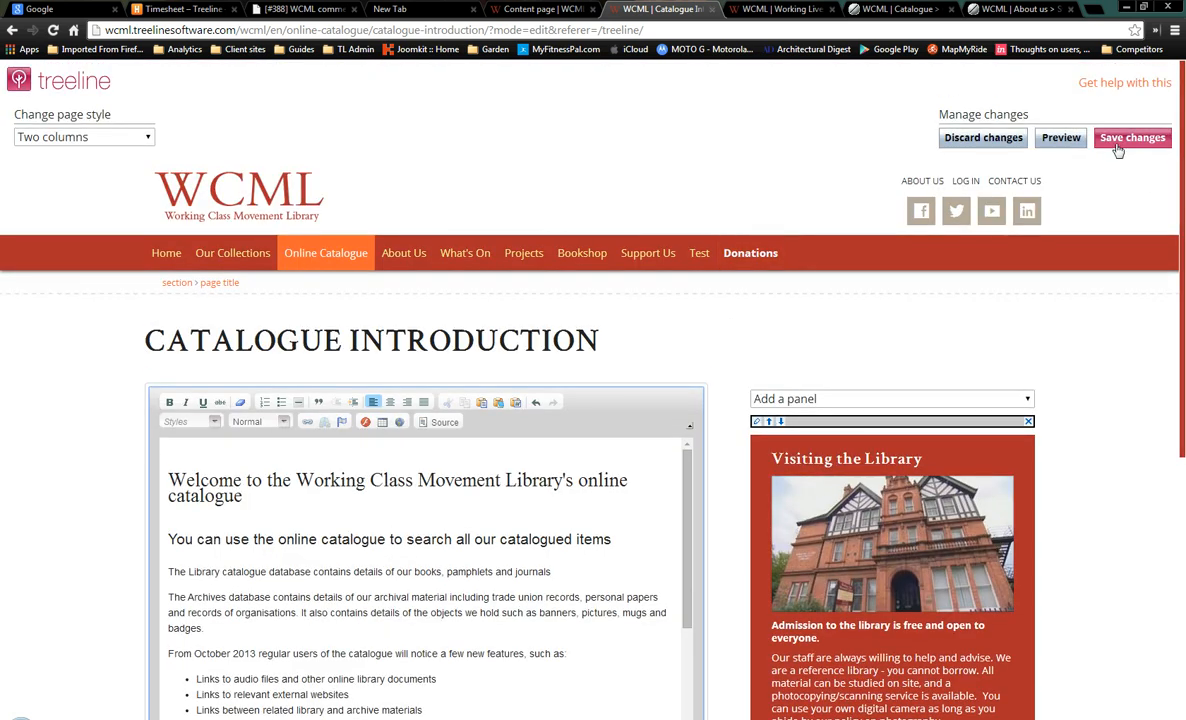
pyautogui.click(1061, 138)
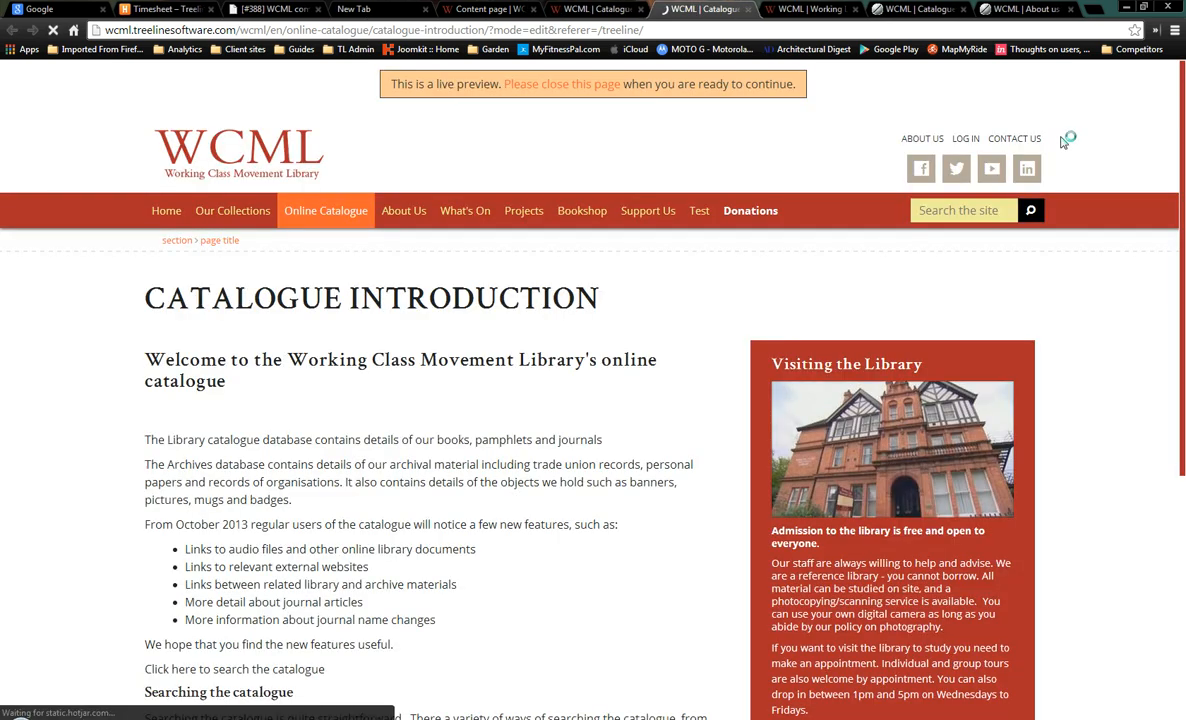
# Review the live preview, close it, and place the cursor at the first catalogue paragraph
pyautogui.scroll(-3, 604, 362)
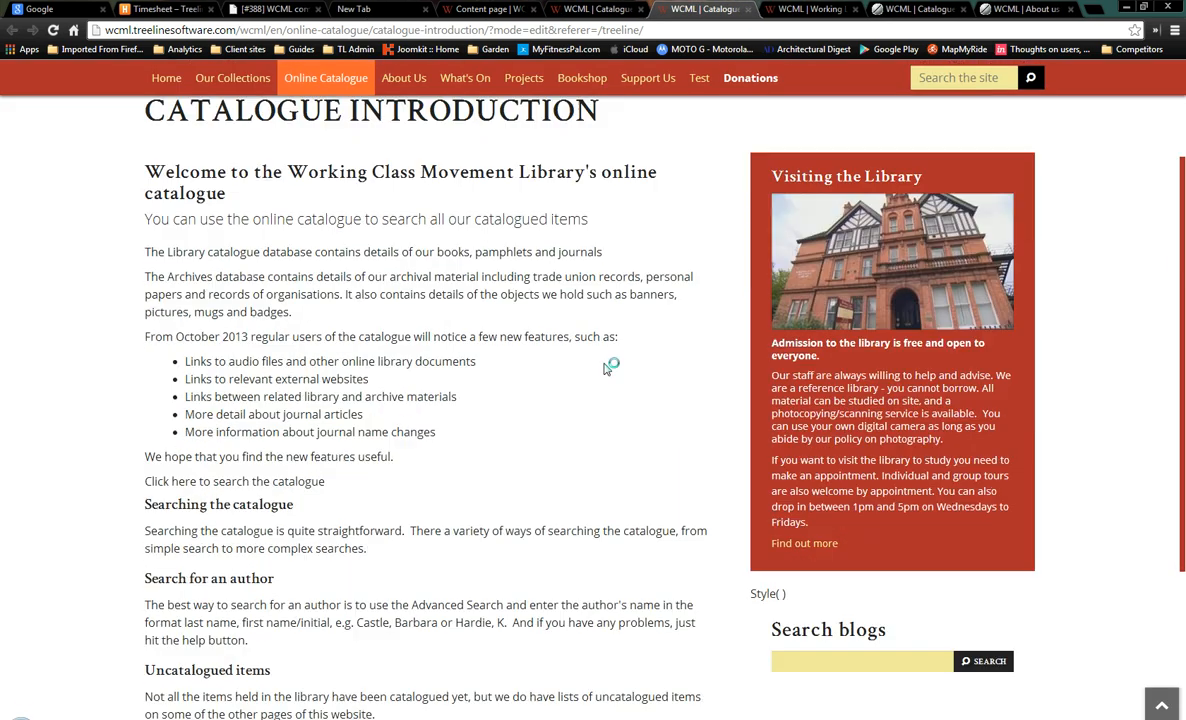
pyautogui.scroll(3, 605, 368)
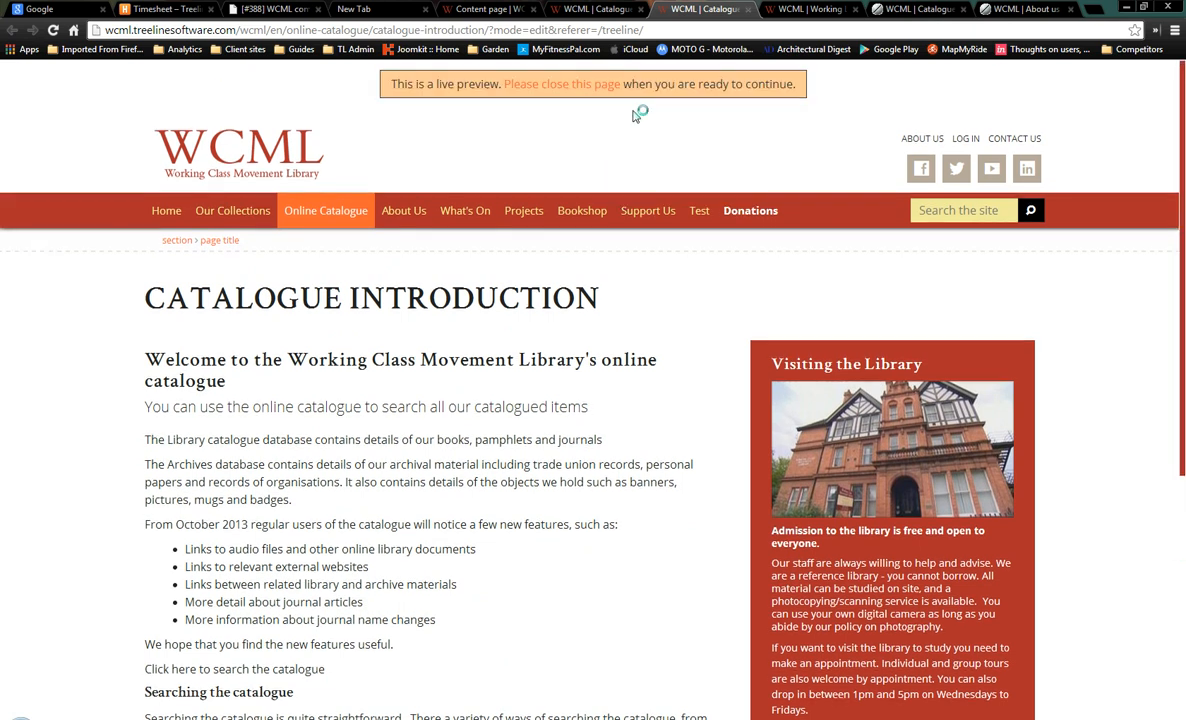
pyautogui.click(586, 86)
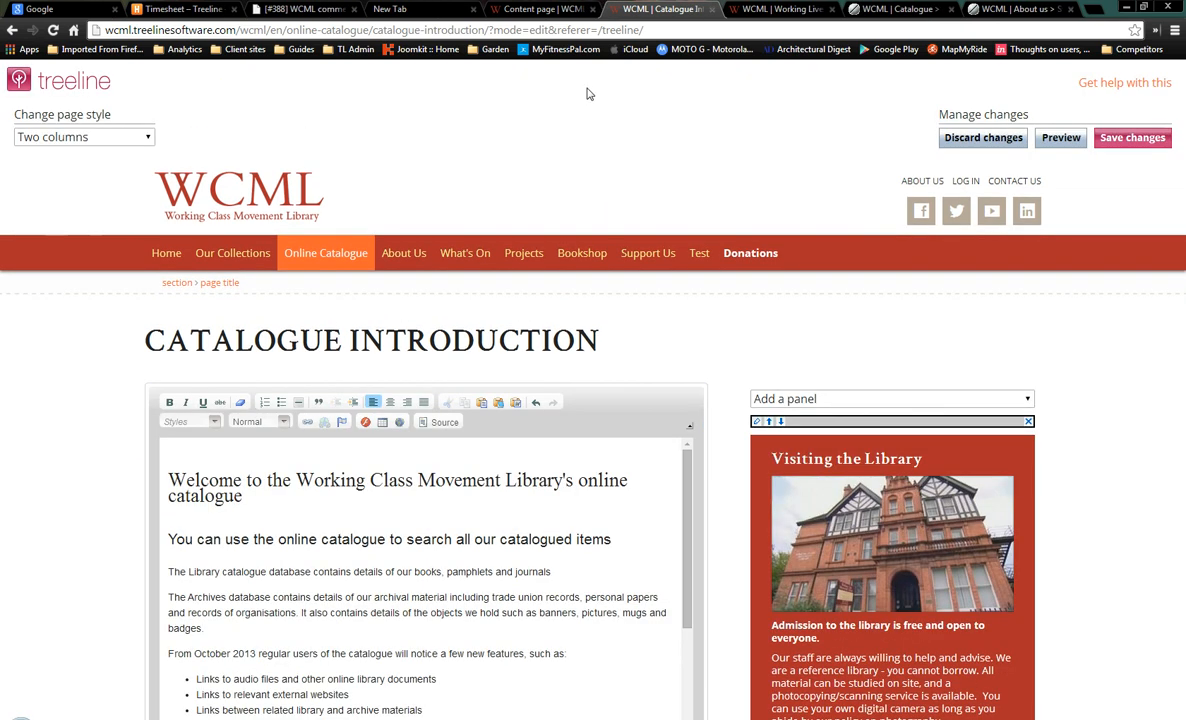
pyautogui.scroll(-1, 379, 506)
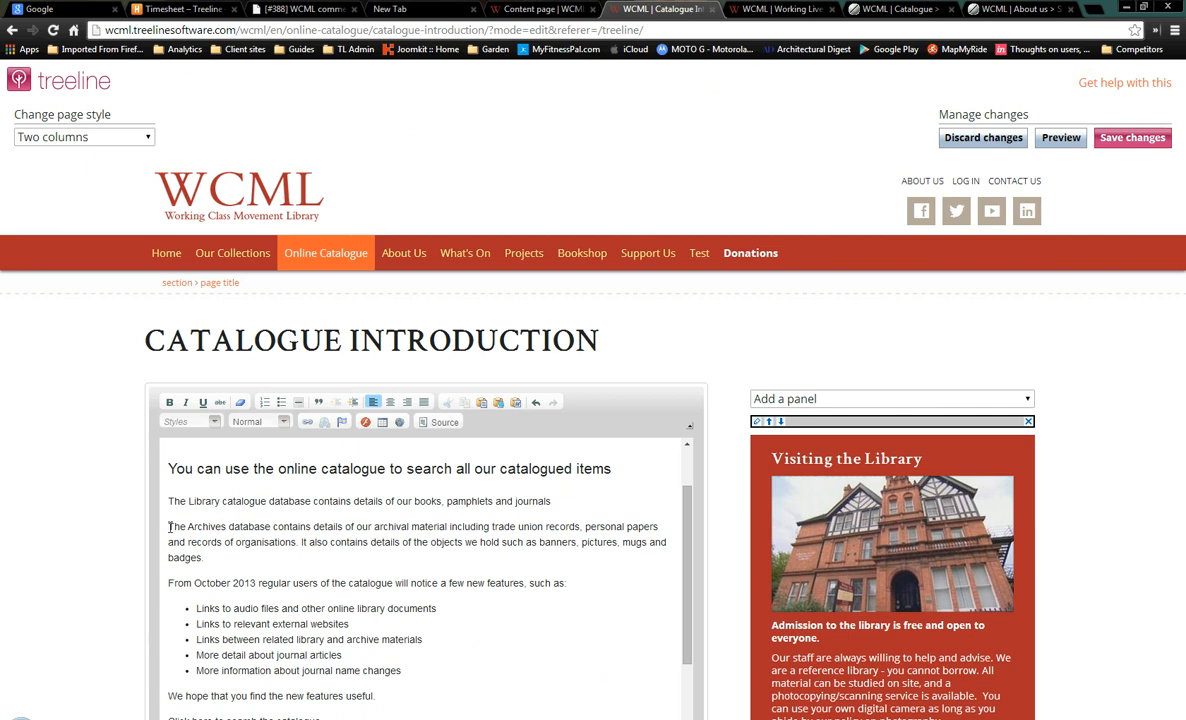
pyautogui.click(241, 505)
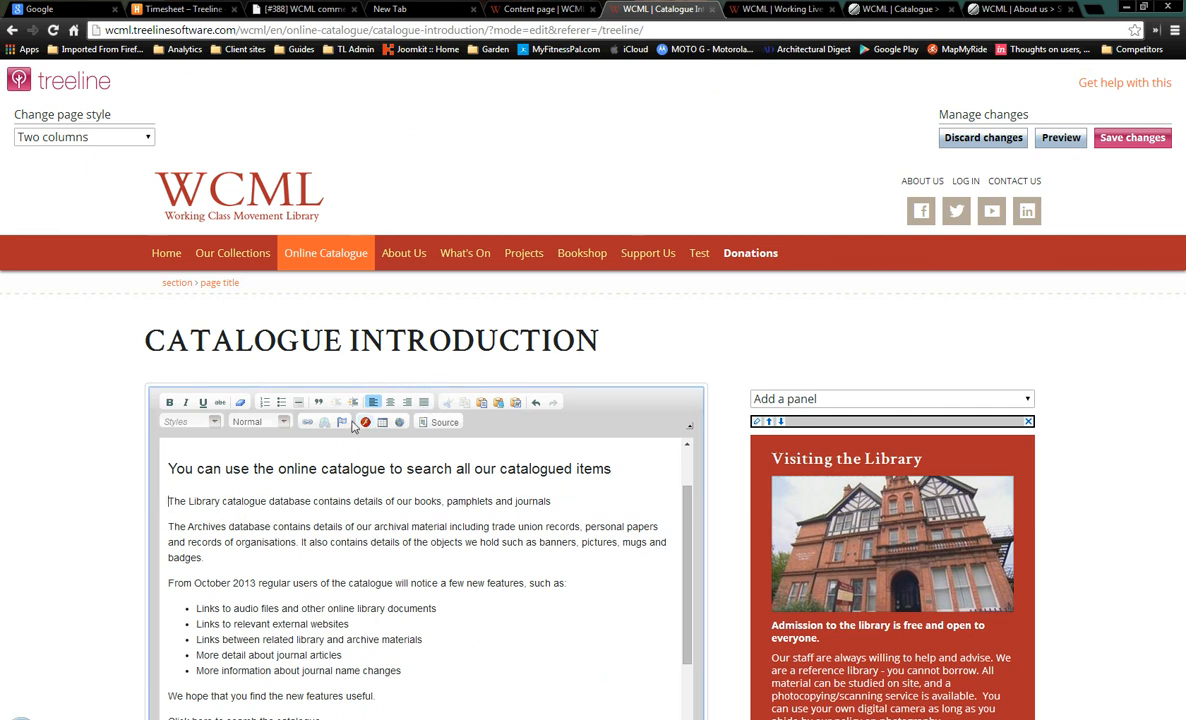
# Pick the 400-wide Albert Knight Suitcase image from the Treeline site image library
pyautogui.click(307, 424)
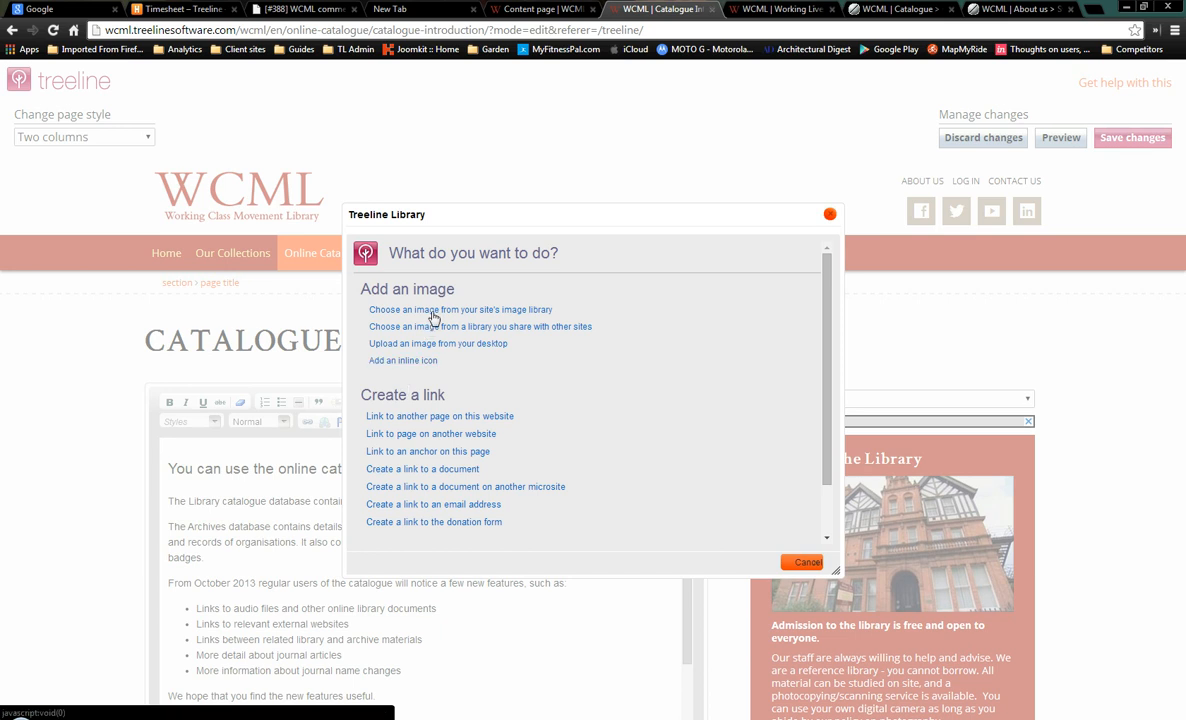
pyautogui.click(434, 310)
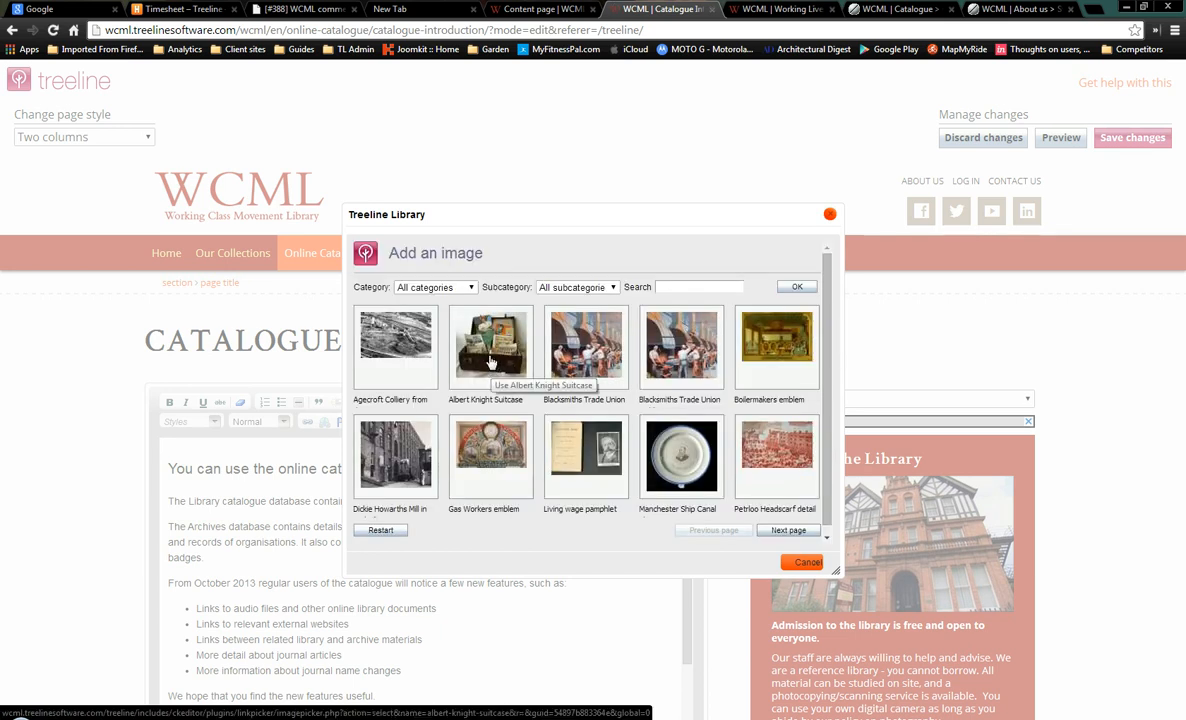
pyautogui.click(471, 288)
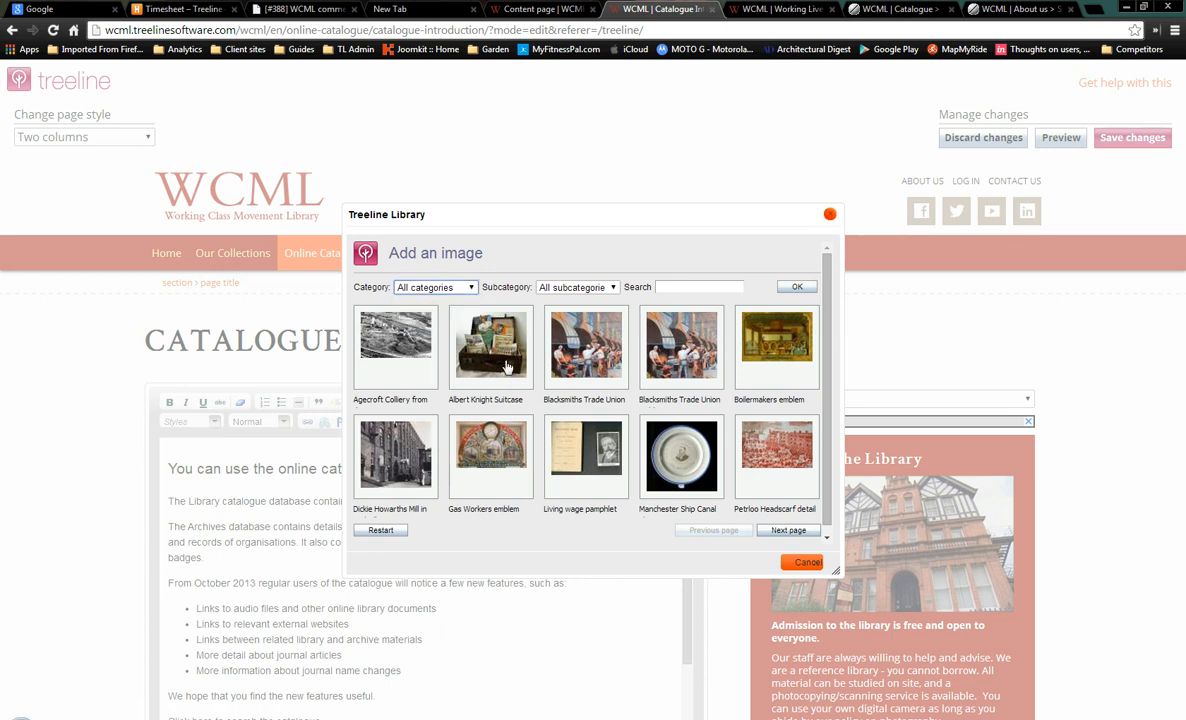
pyautogui.click(470, 340)
pyautogui.scroll(-2, 555, 365)
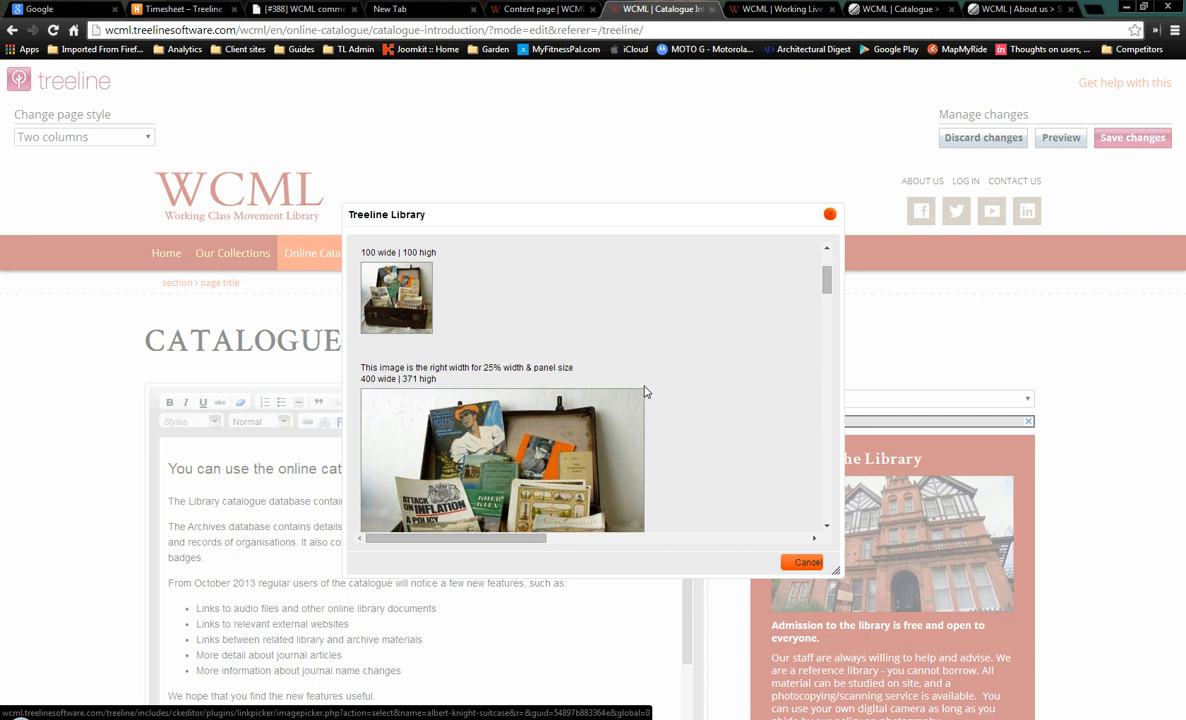
pyautogui.scroll(-4, 645, 392)
pyautogui.scroll(2, 645, 392)
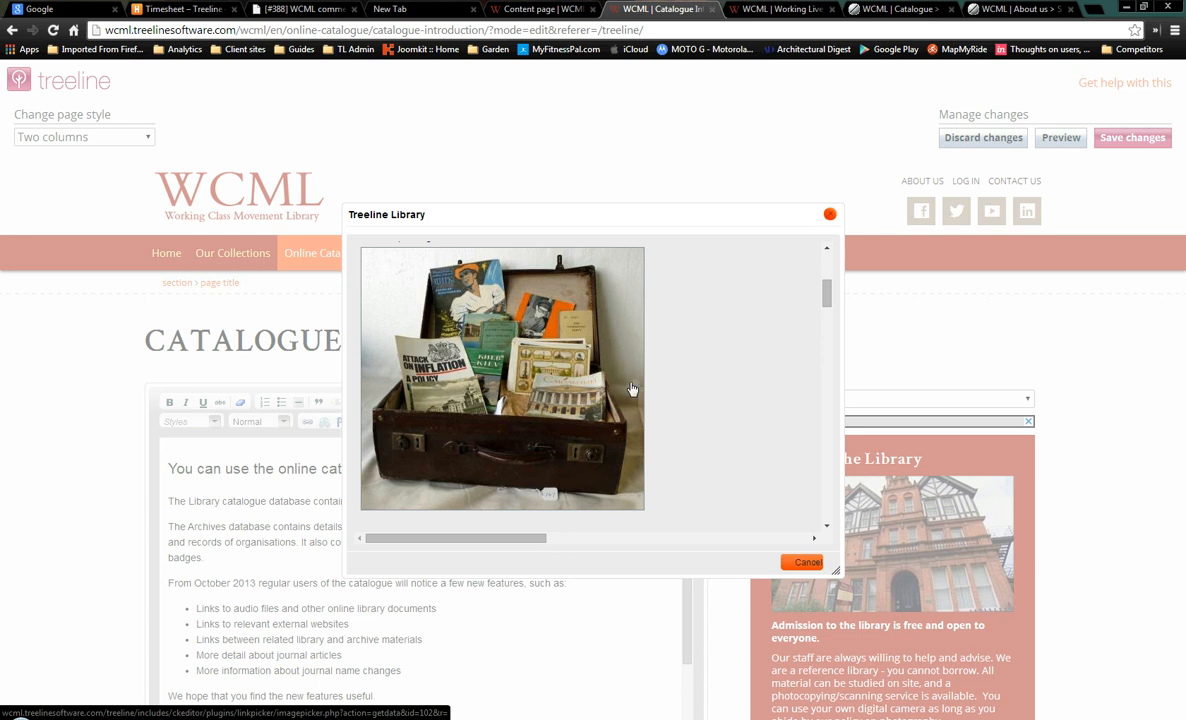
pyautogui.scroll(2, 651, 392)
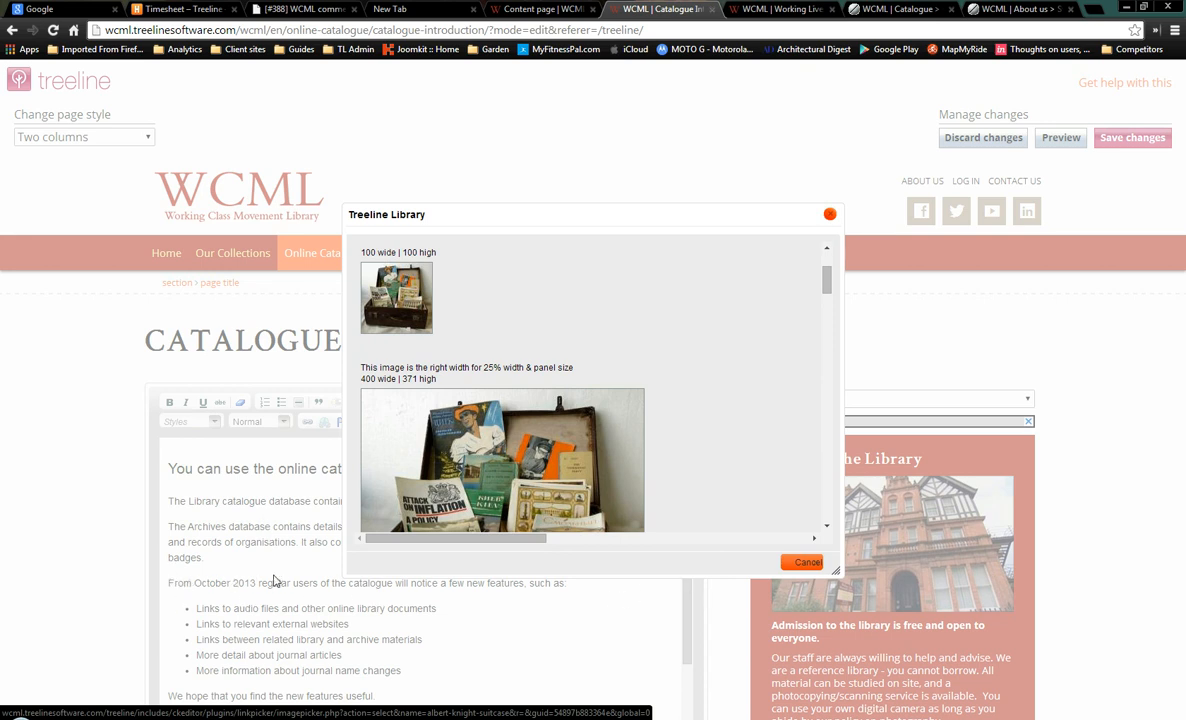
pyautogui.click(492, 503)
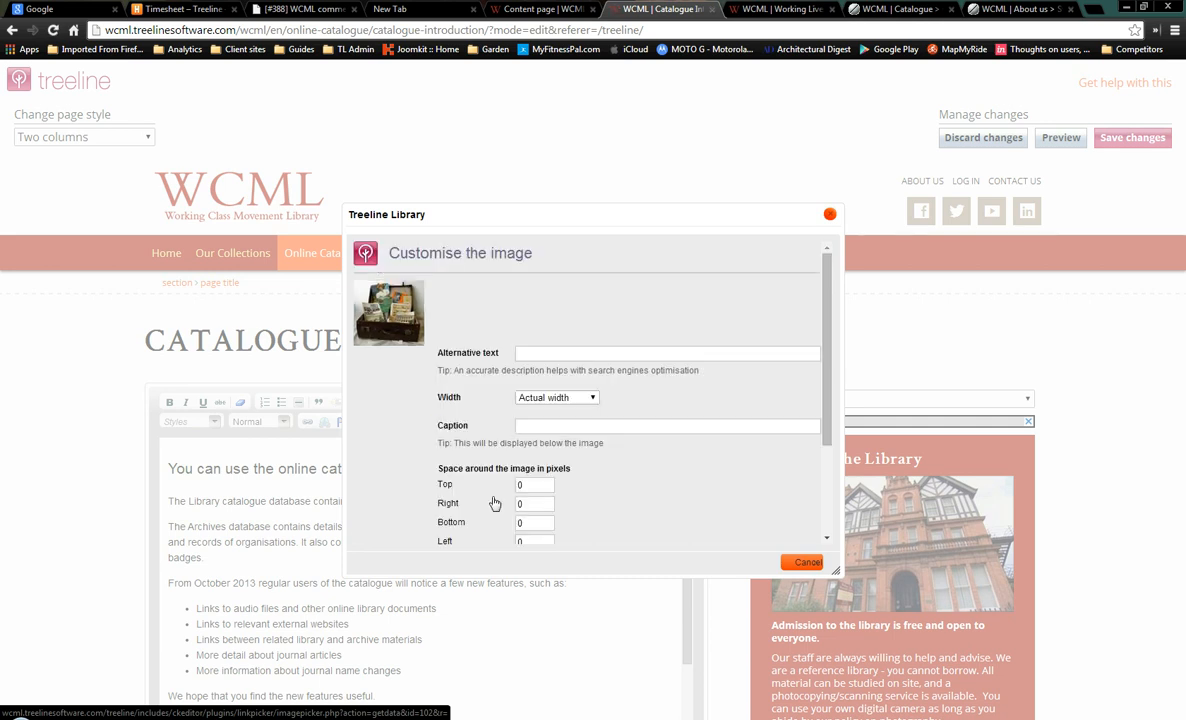
# Give the suitcase image alternative text, 33% width, 10 px right spacing and left alignment, then insert it
pyautogui.click(533, 354)
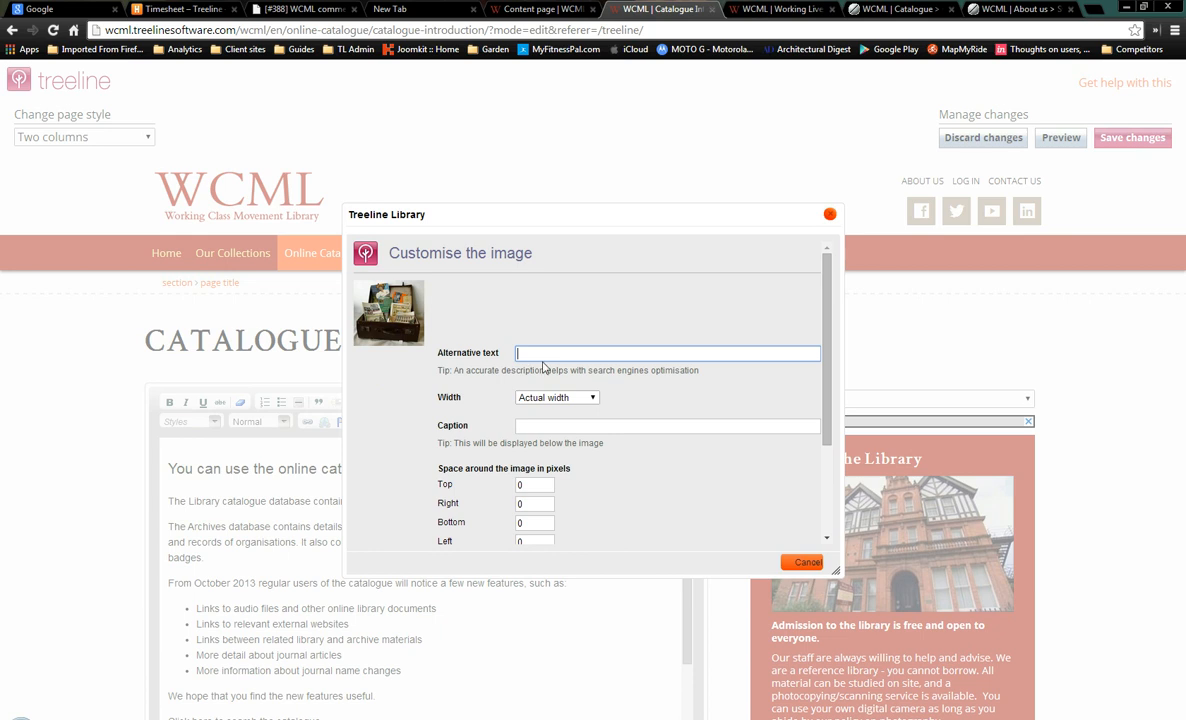
pyautogui.write('Al')
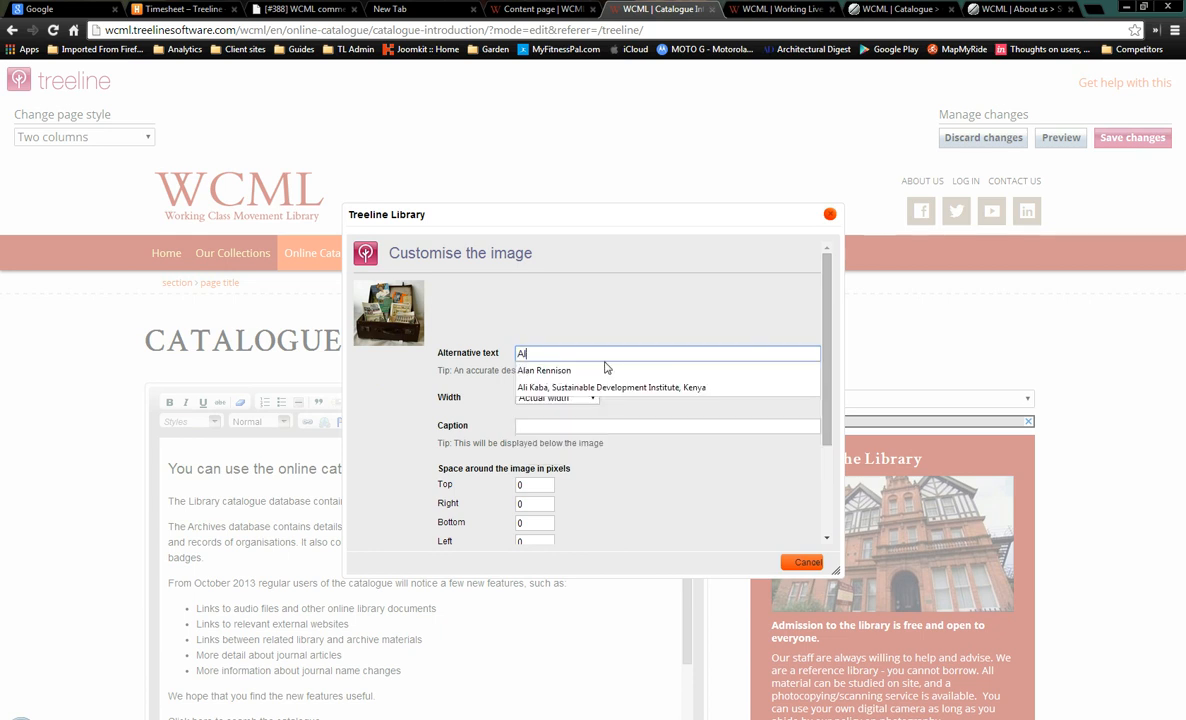
pyautogui.write("bert Knight's suitcase")
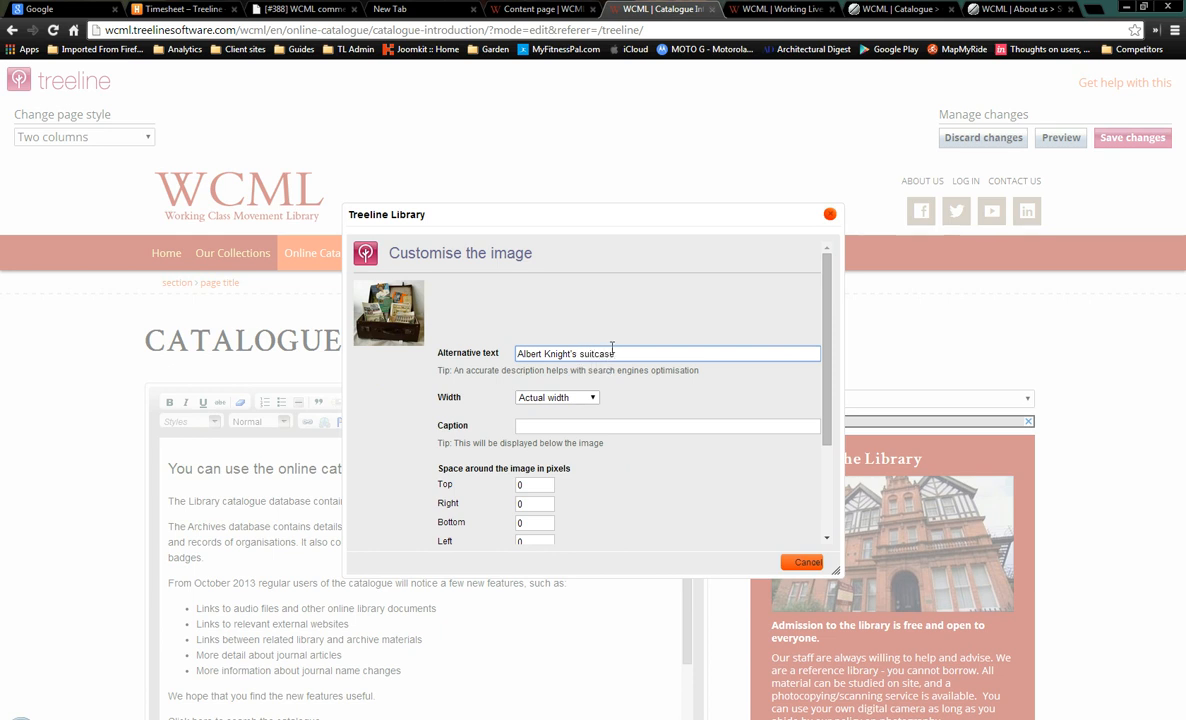
pyautogui.click(580, 399)
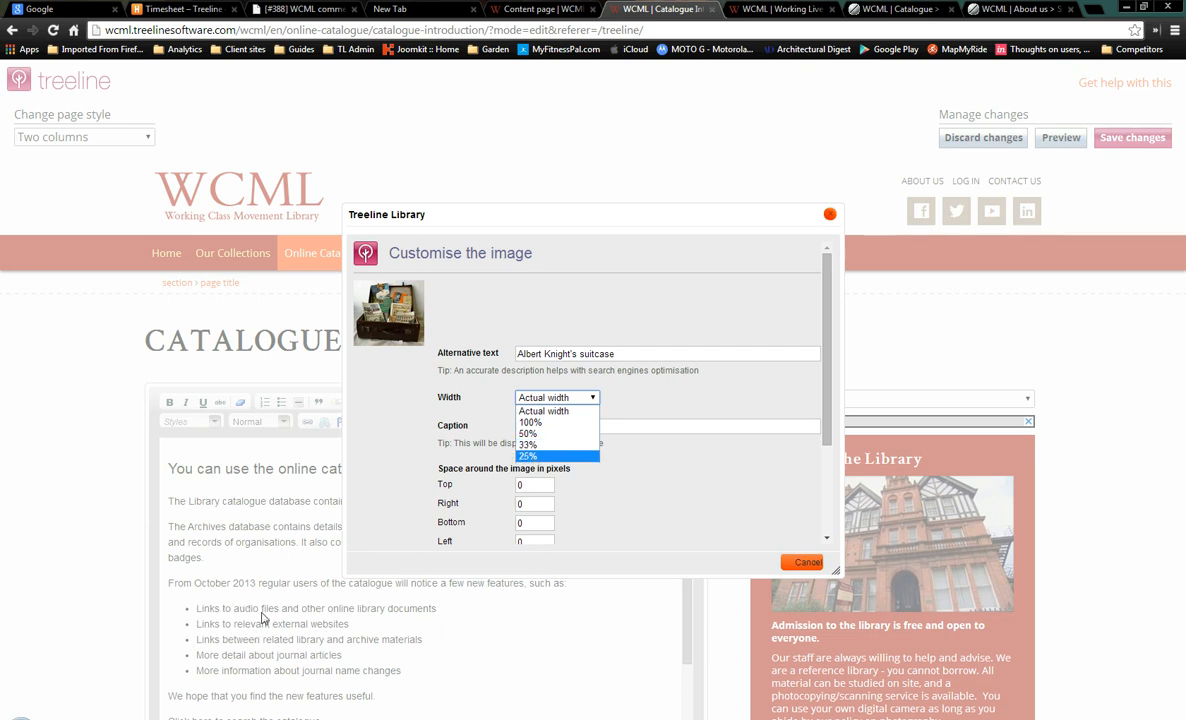
pyautogui.click(533, 444)
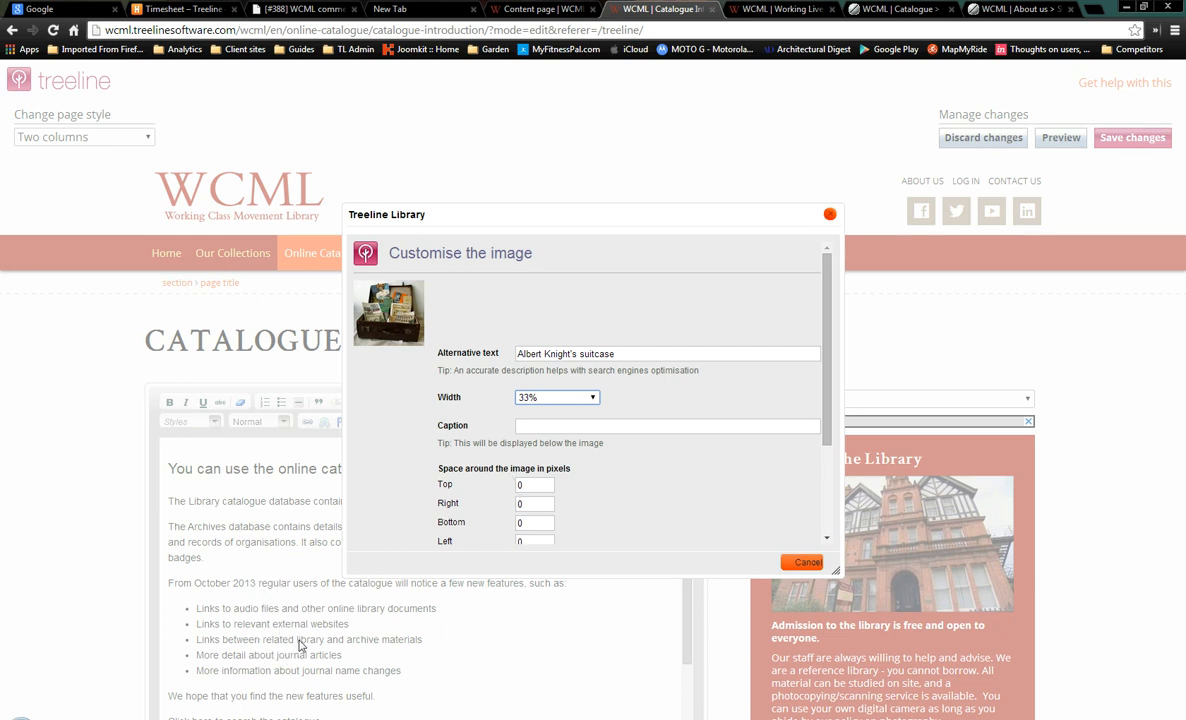
pyautogui.click(519, 503)
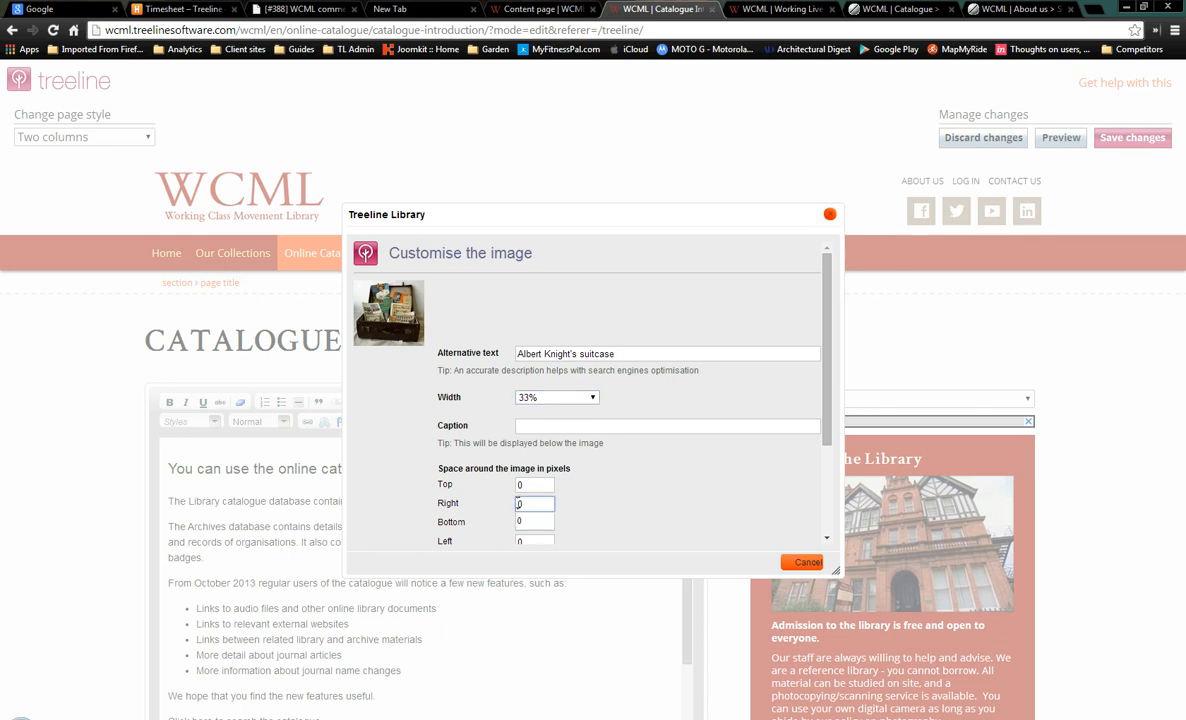
pyautogui.write('1')
pyautogui.scroll(-1, 625, 511)
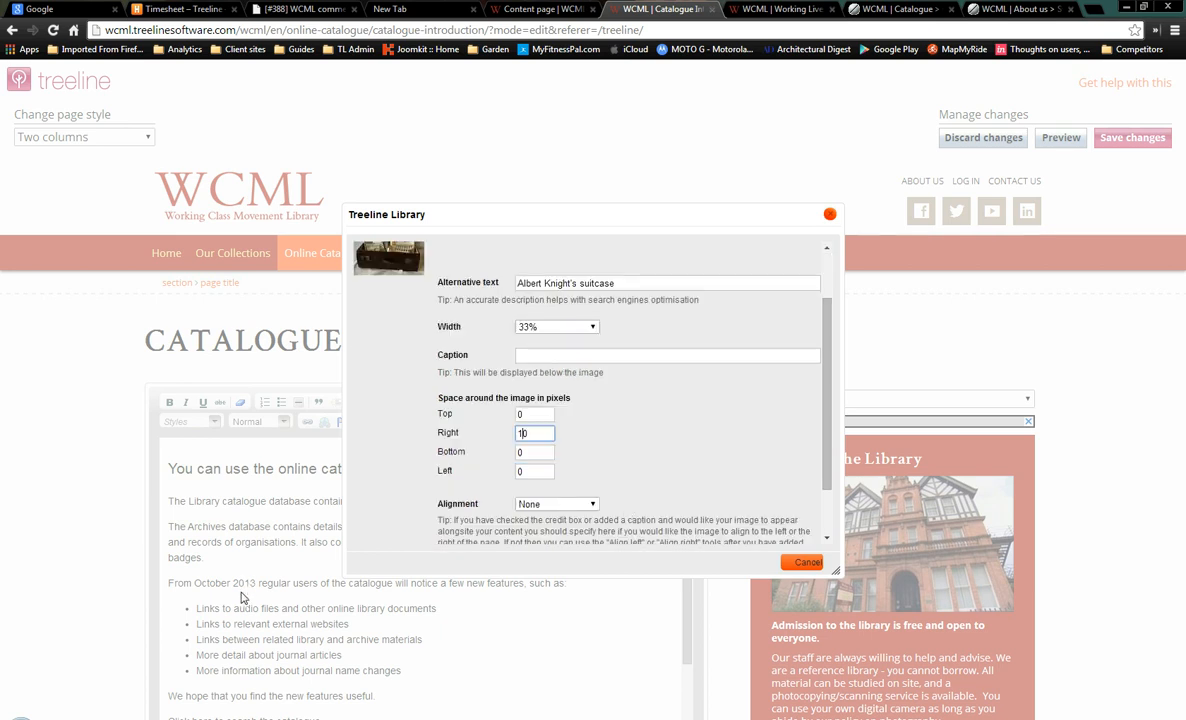
pyautogui.click(590, 505)
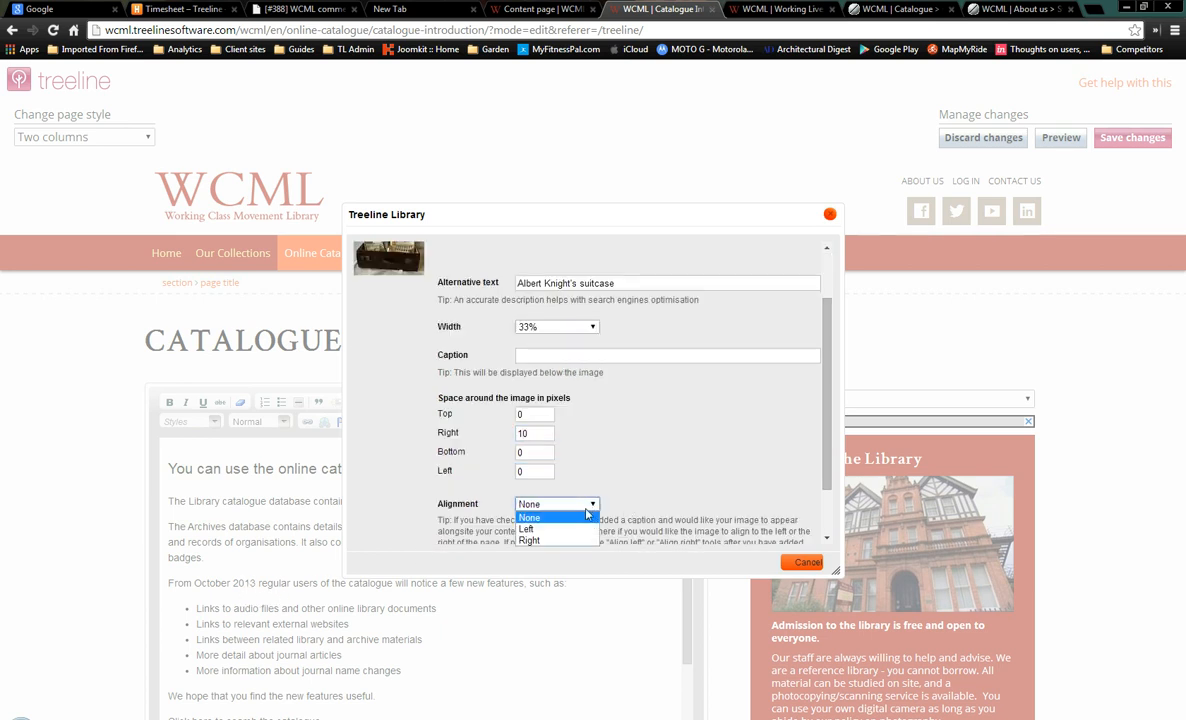
pyautogui.click(576, 527)
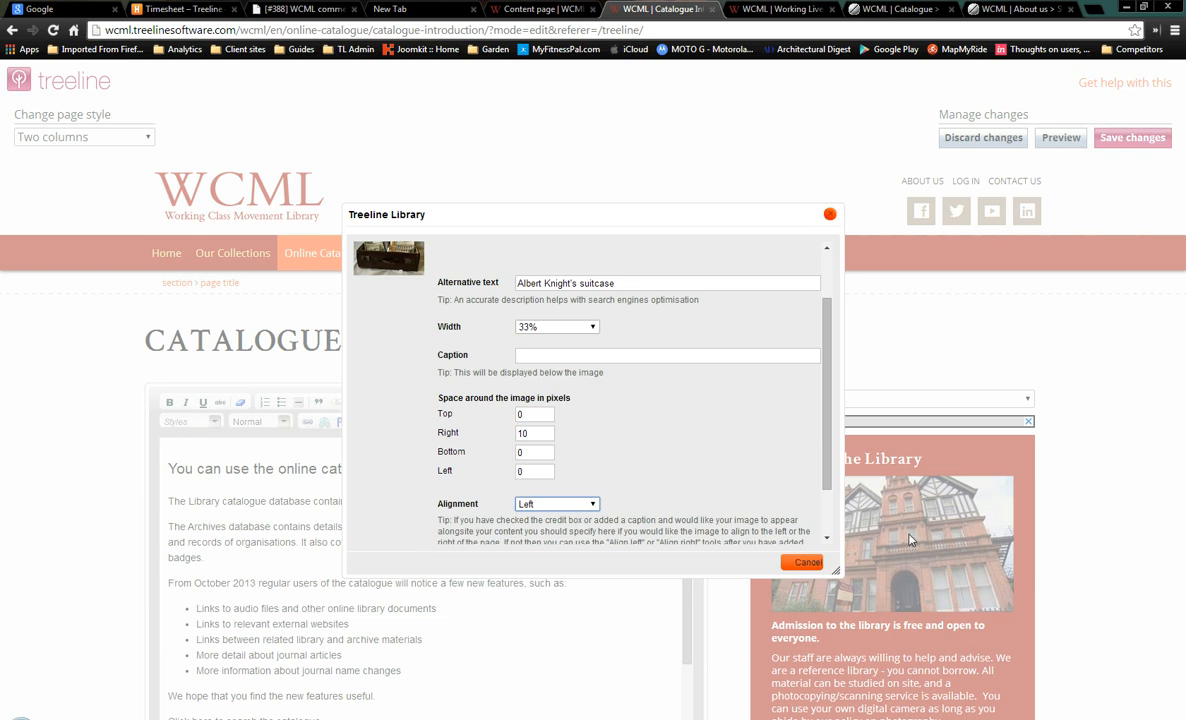
pyautogui.scroll(-2, 826, 525)
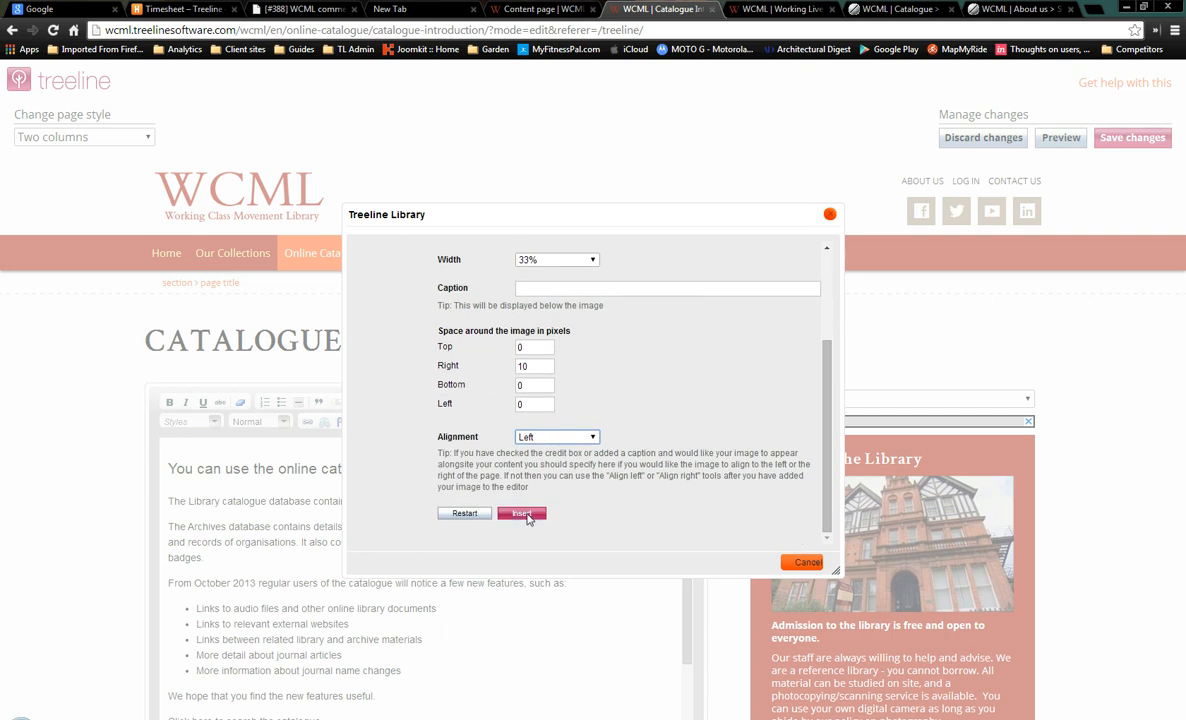
pyautogui.click(524, 514)
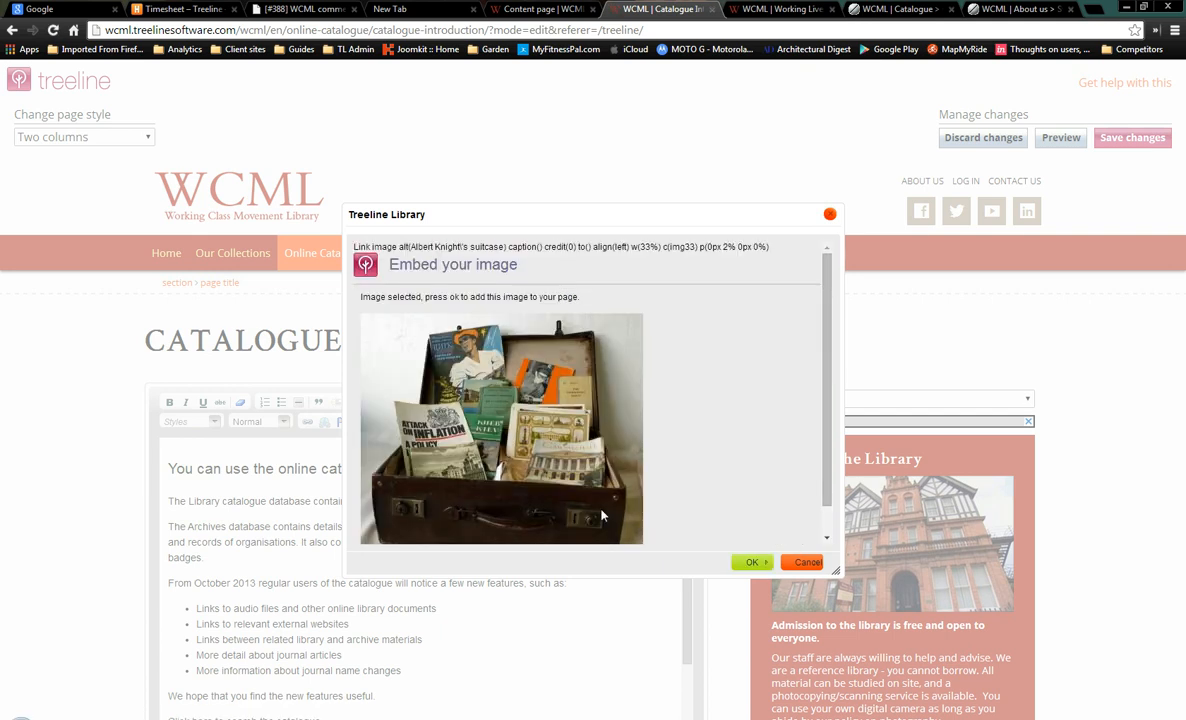
# Embed the suitcase image, float it left beside the catalogue text, and preview the page
pyautogui.click(751, 562)
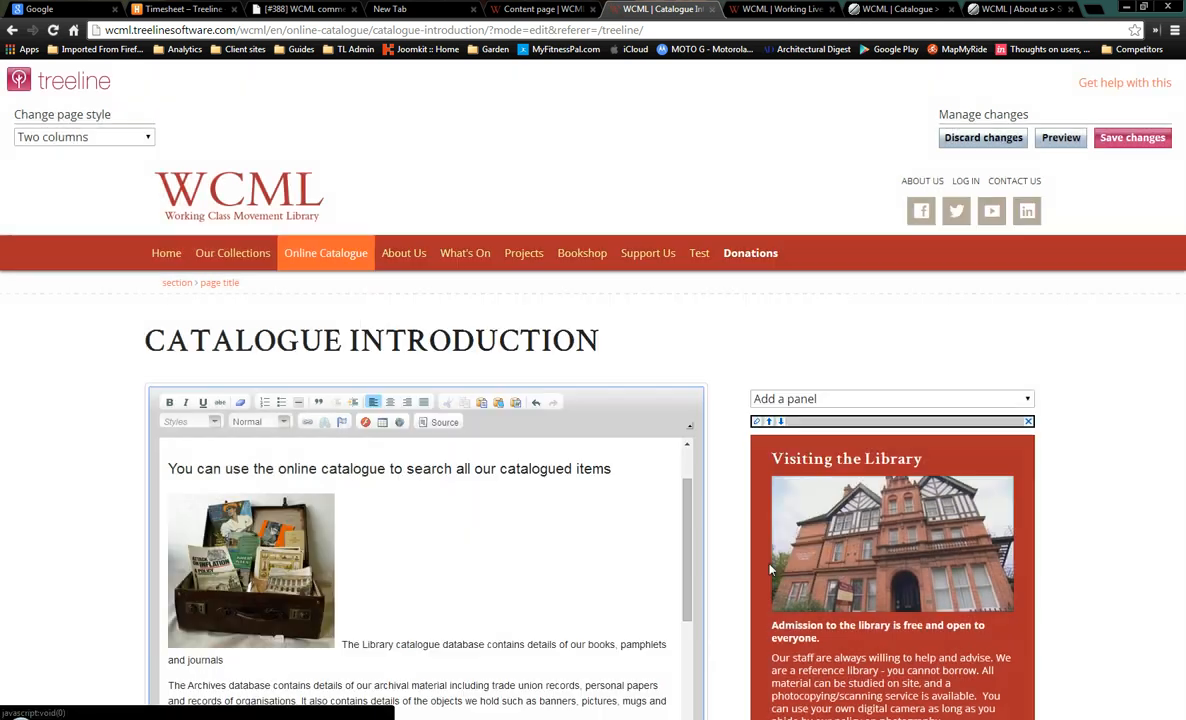
pyautogui.click(258, 581)
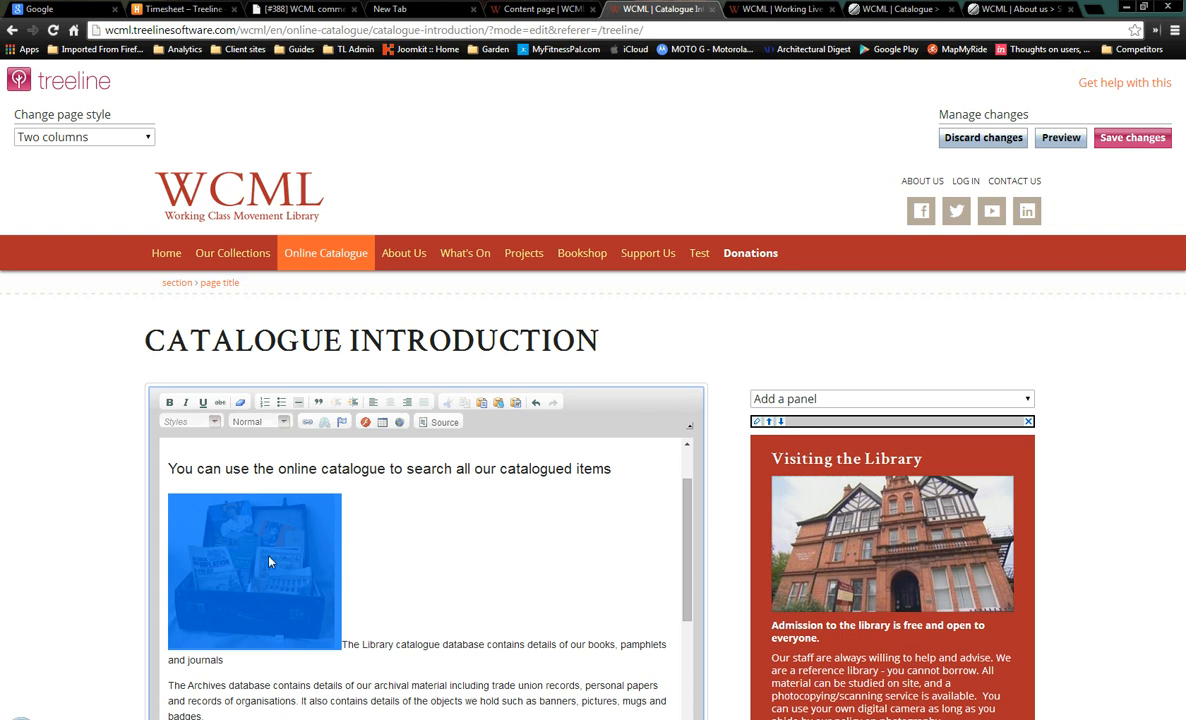
pyautogui.click(374, 404)
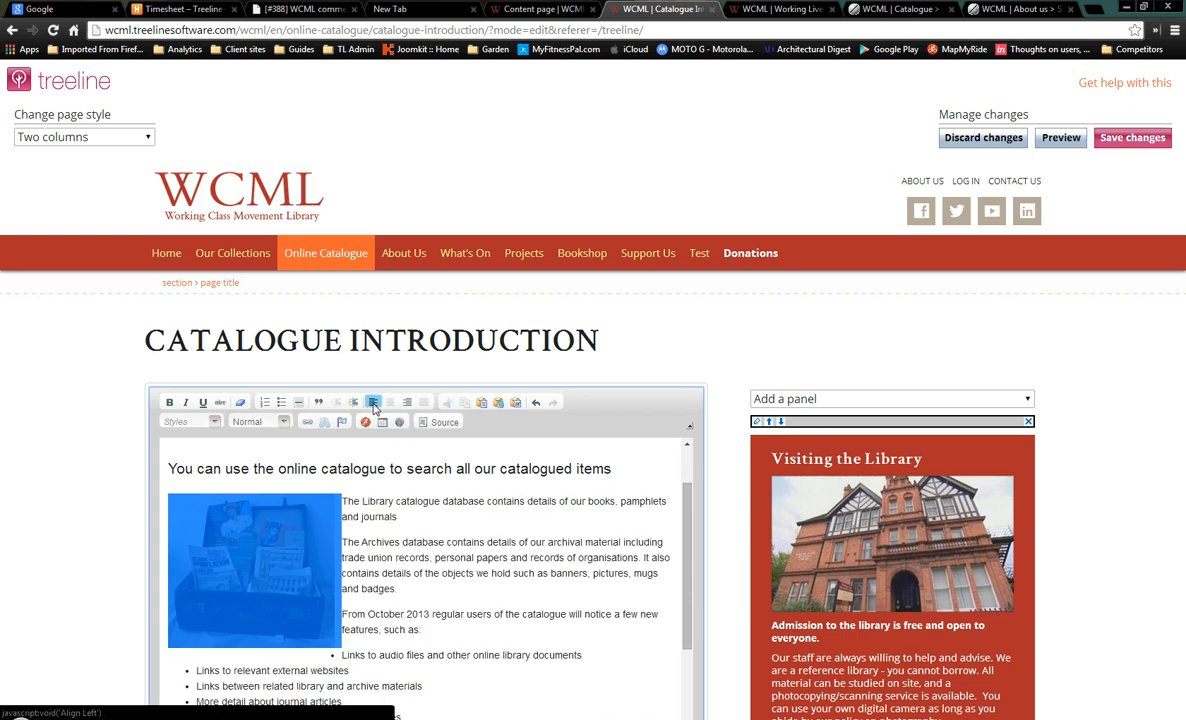
pyautogui.click(499, 637)
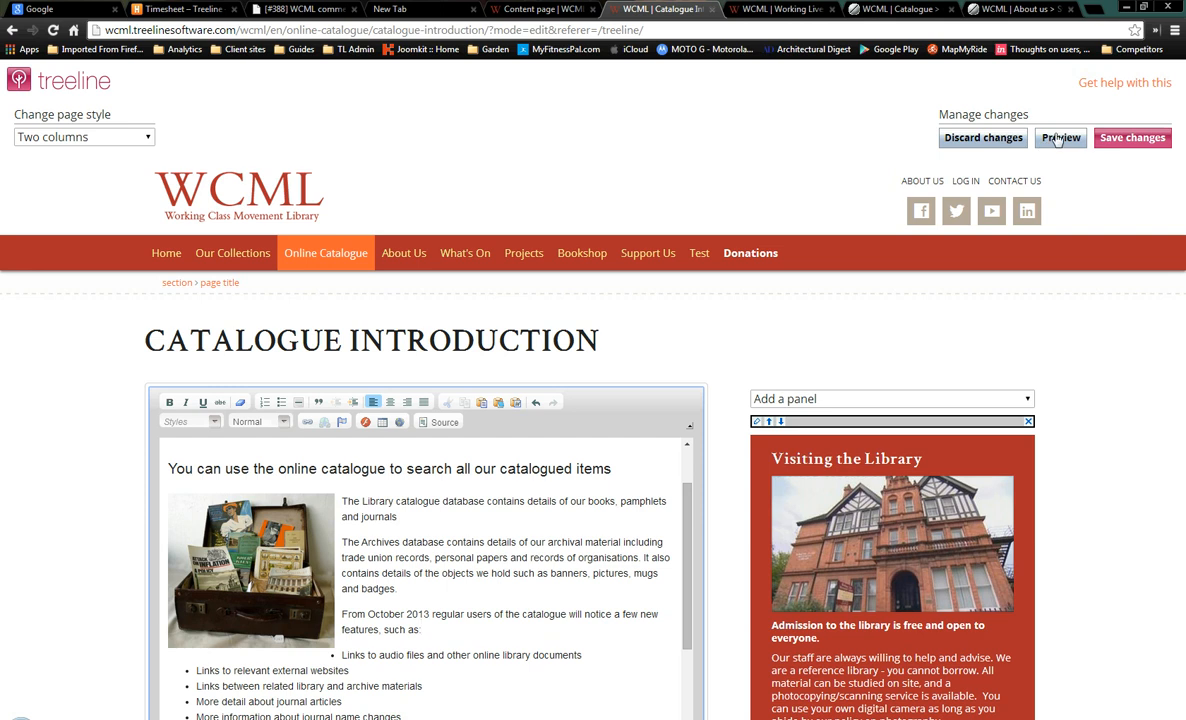
pyautogui.click(980, 137)
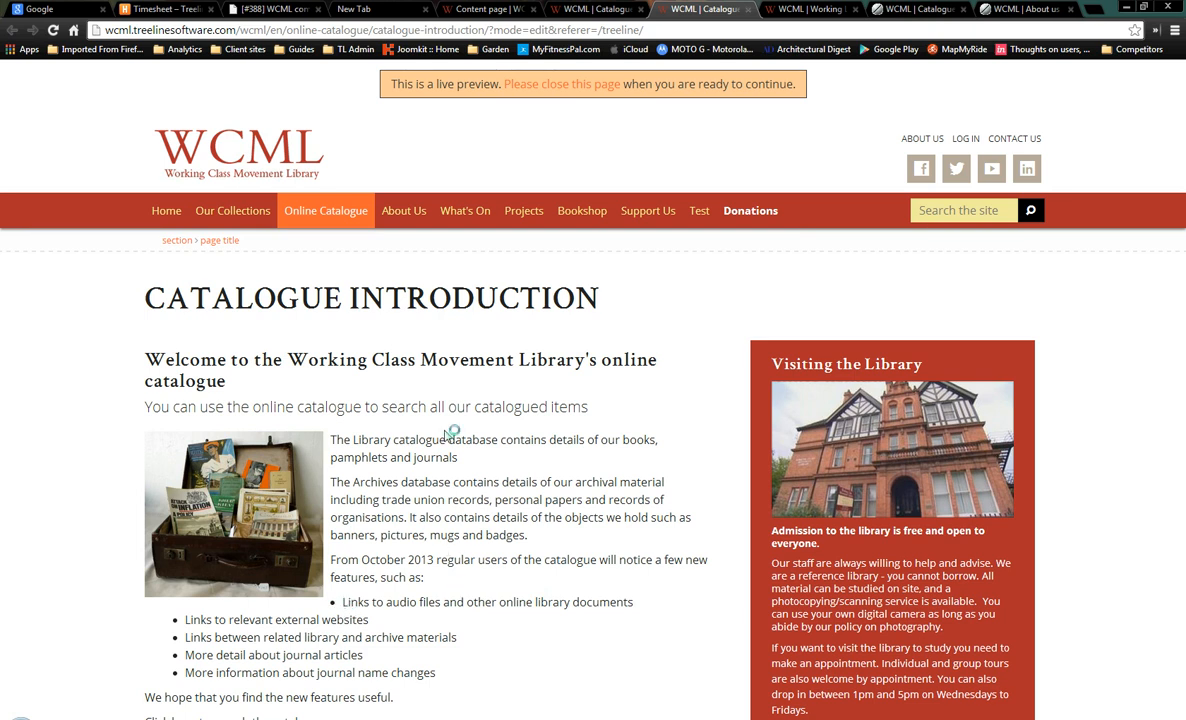
# Add an empty paragraph after 'features, such as:' before the bullet list and check the preview
pyautogui.click(562, 84)
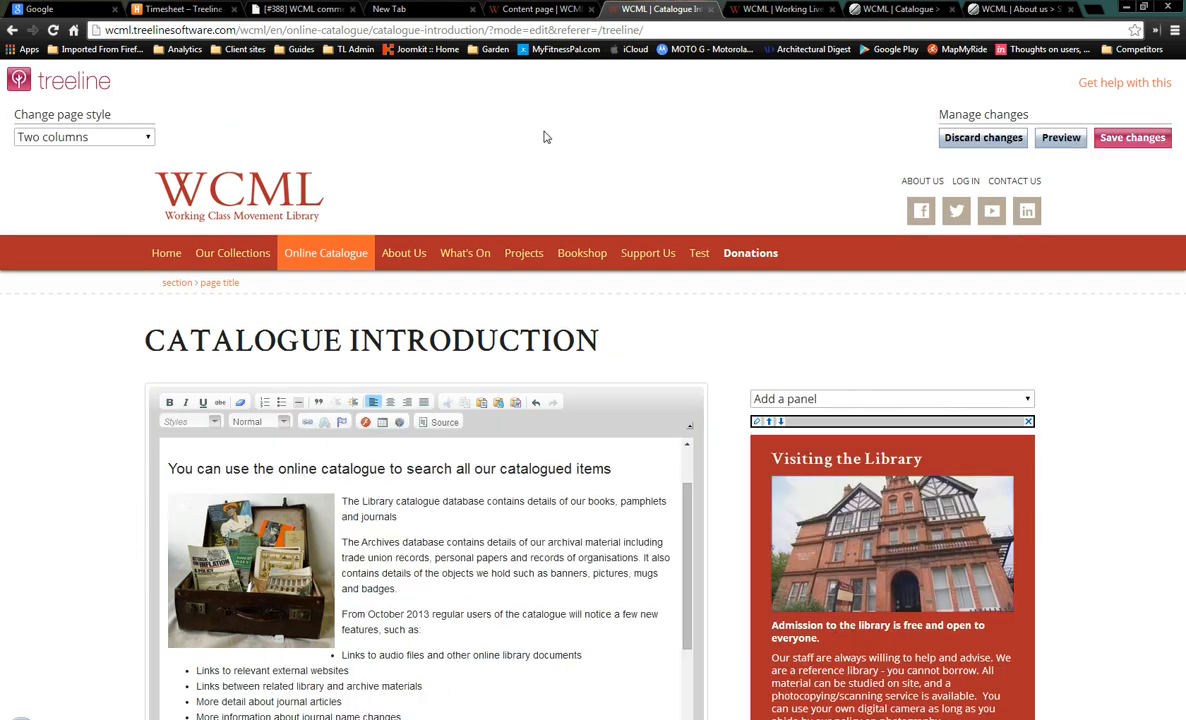
pyautogui.click(427, 629)
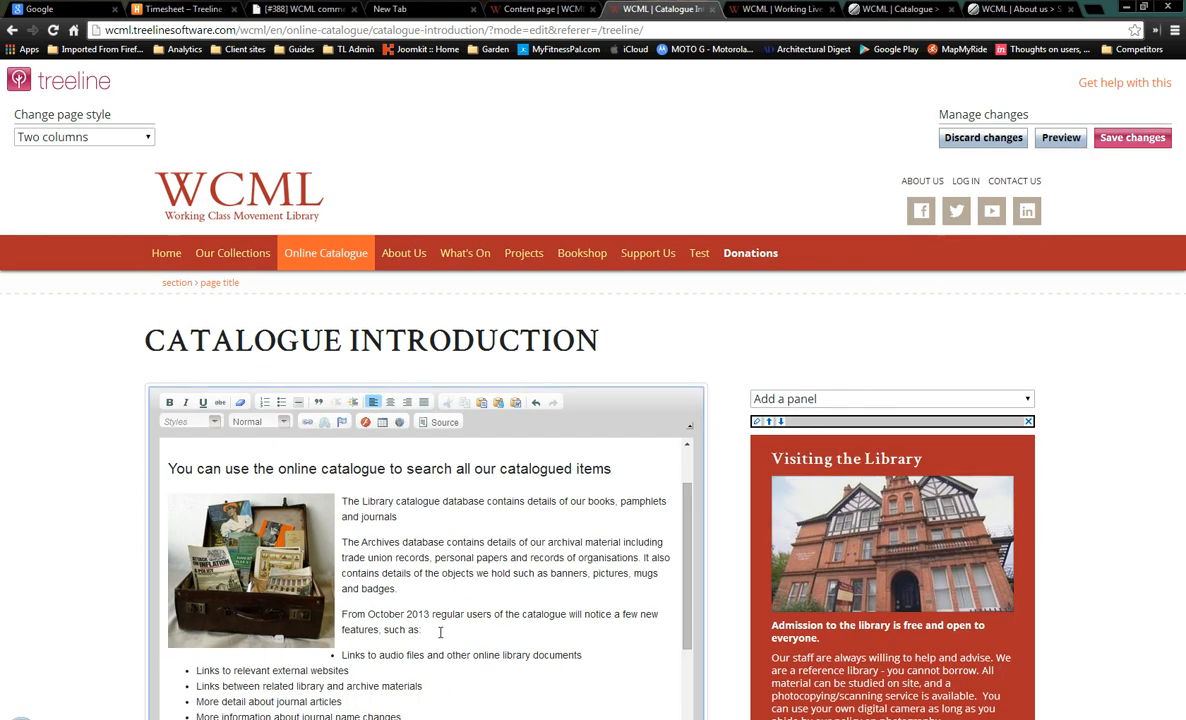
pyautogui.press('BackSpace')
pyautogui.write(':')
pyautogui.press('Return')
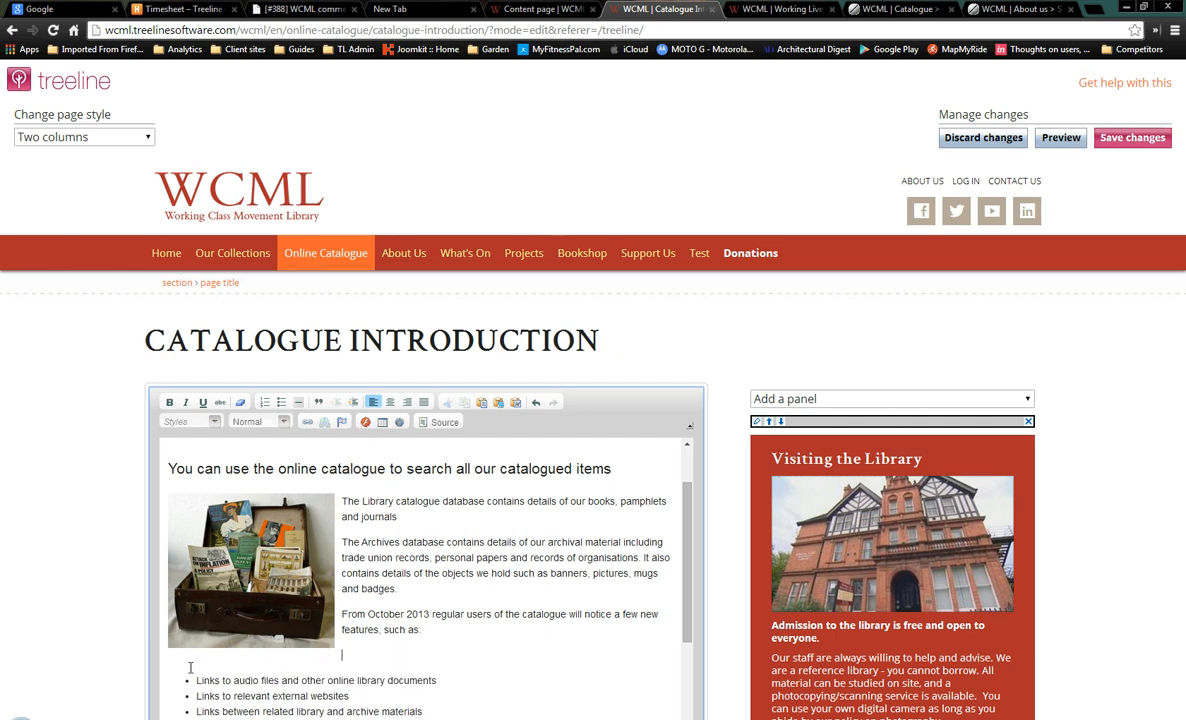
pyautogui.click(1048, 142)
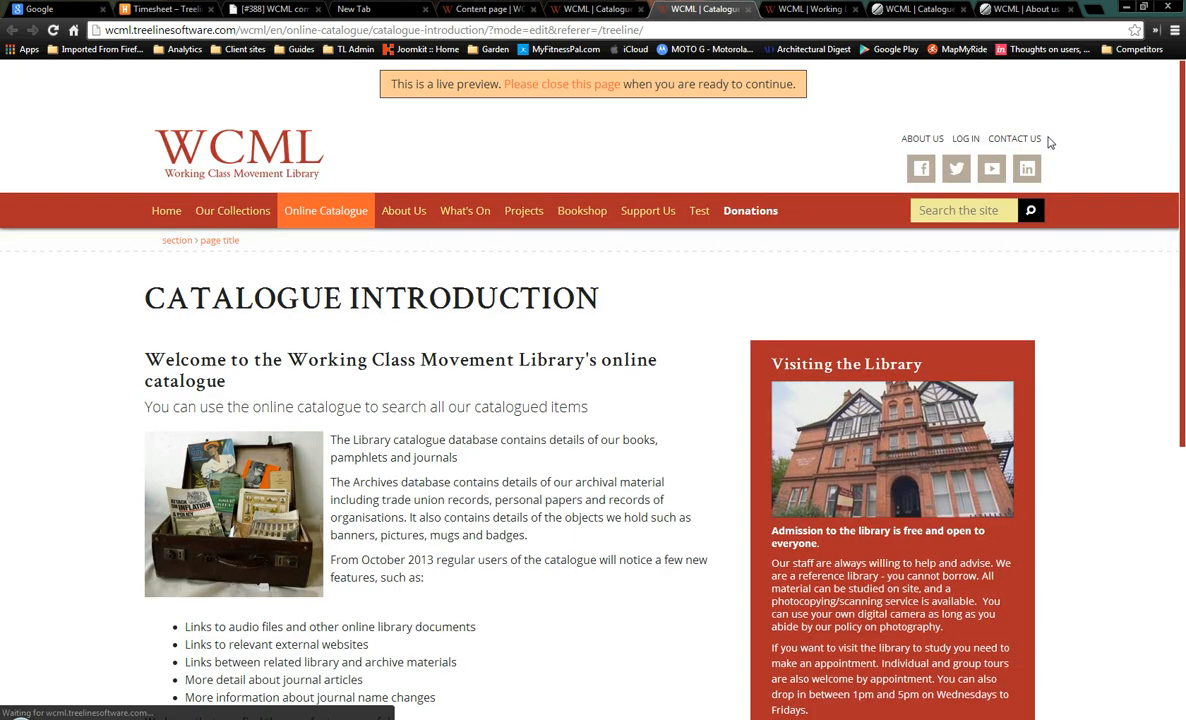
pyautogui.scroll(-3, 650, 350)
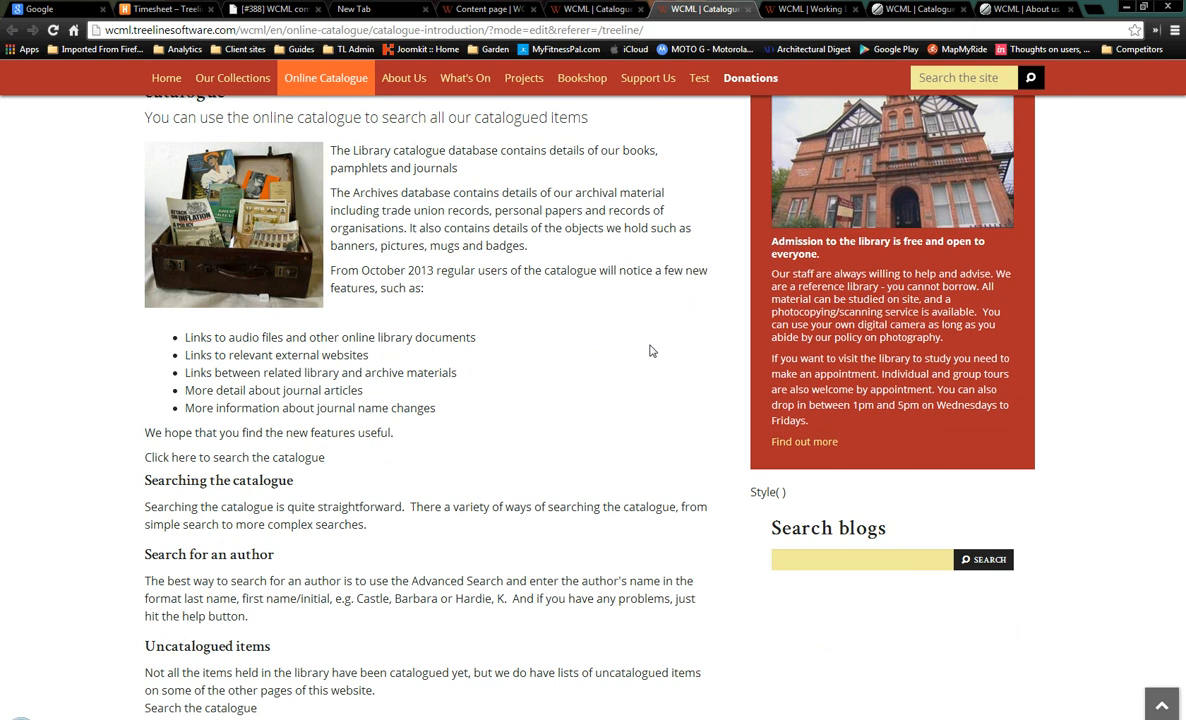
pyautogui.scroll(3, 655, 347)
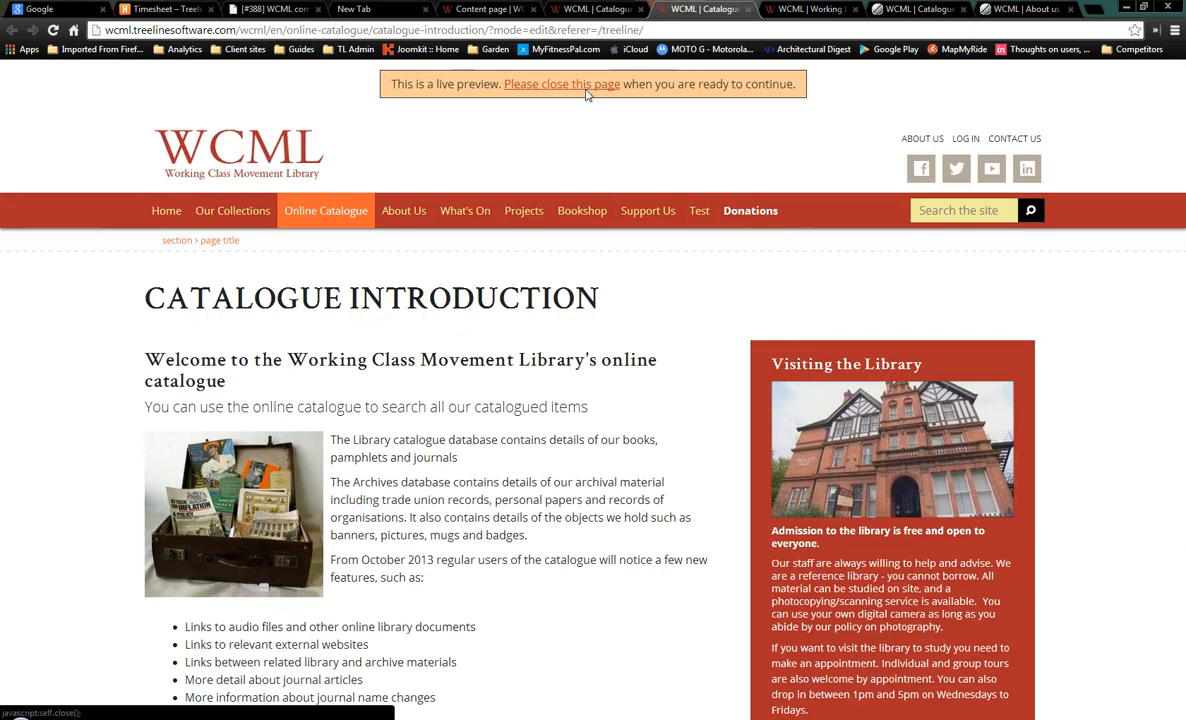
# Save the Catalogue Introduction page and confirm publishing it
pyautogui.click(586, 88)
pyautogui.click(1118, 140)
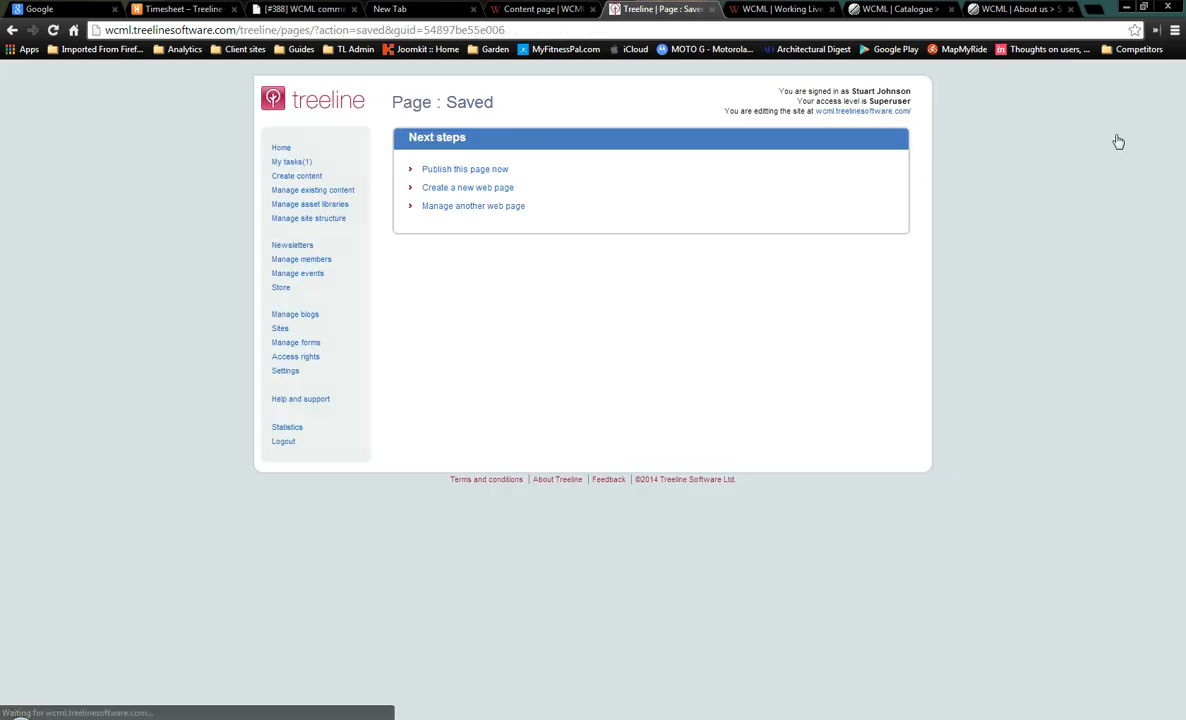
pyautogui.click(478, 174)
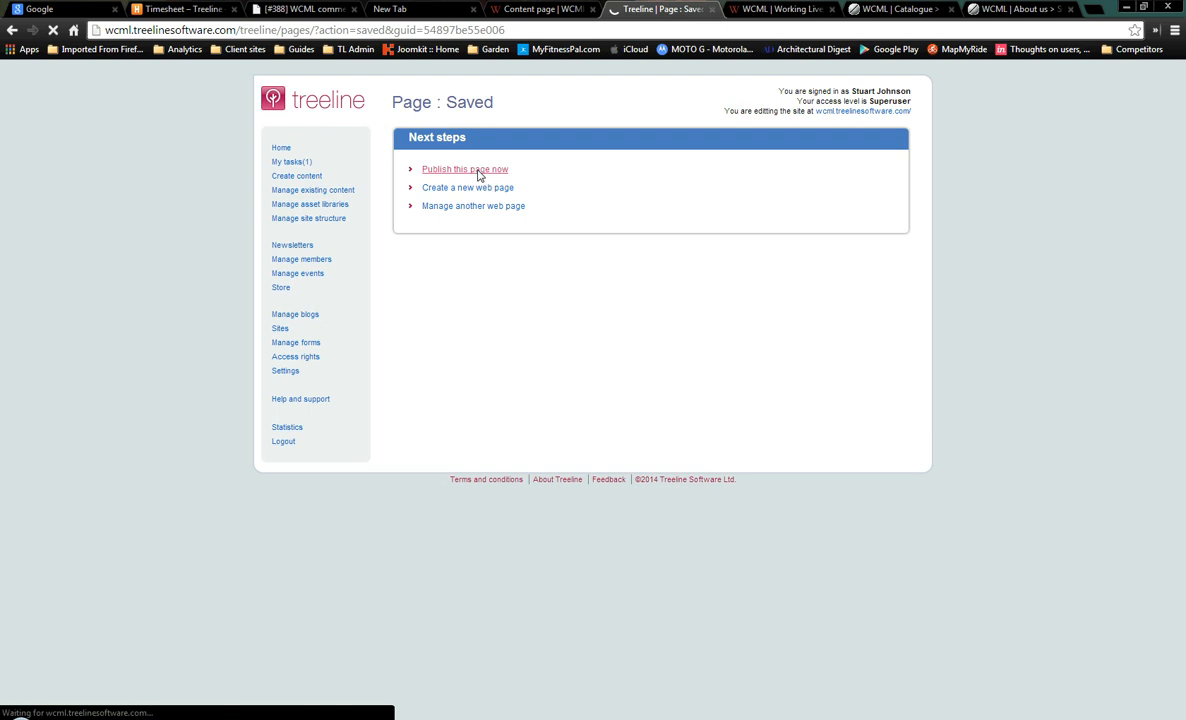
pyautogui.click(553, 230)
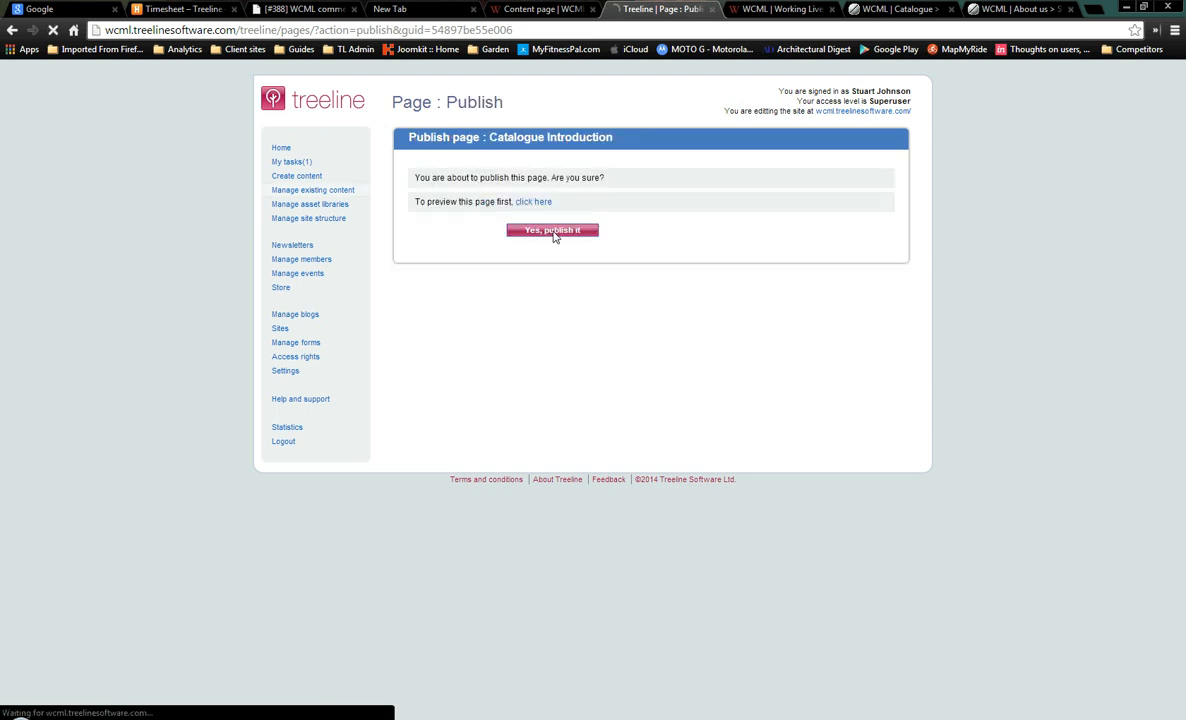
# Reload the live WCML site and open Online Catalogue > Catalogue Introduction
pyautogui.click(755, 12)
pyautogui.scroll(5, 574, 258)
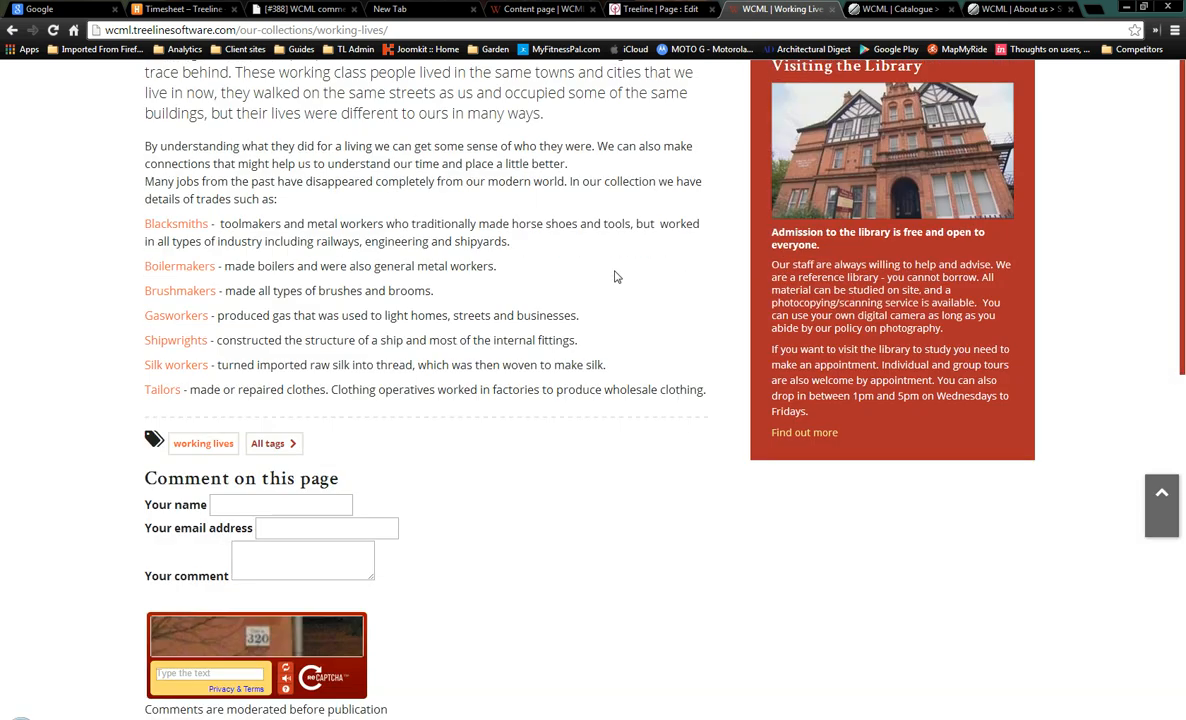
pyautogui.press('F5')
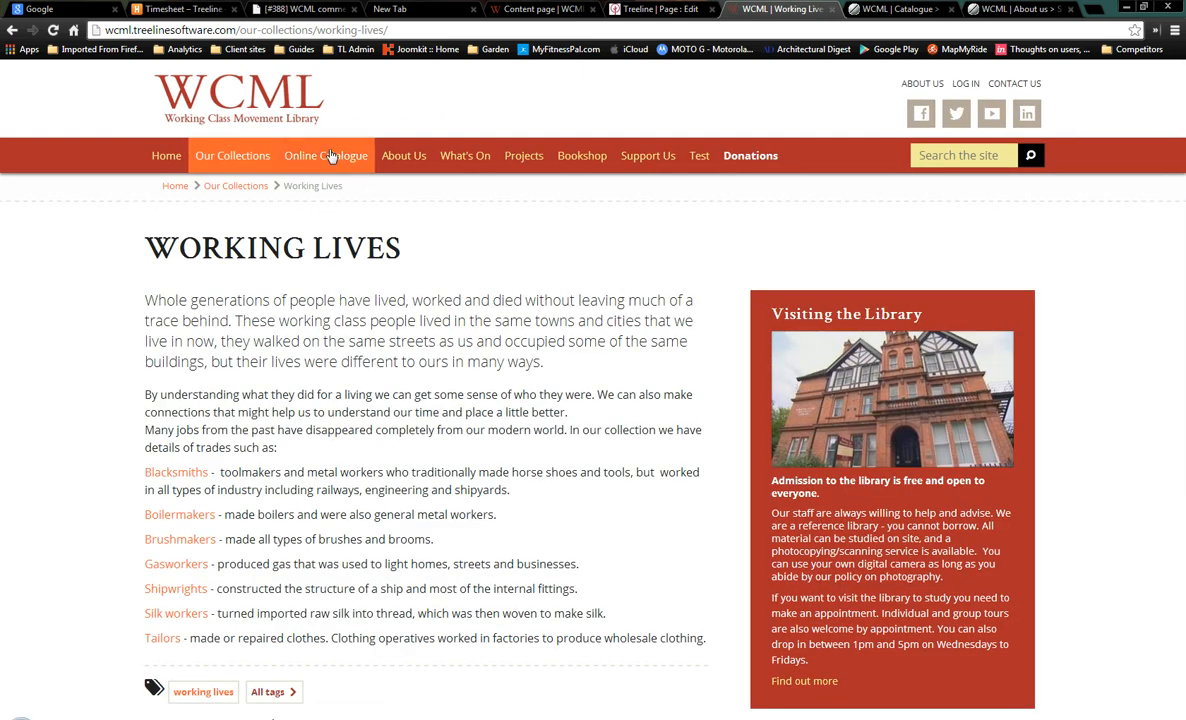
pyautogui.moveTo(331, 162)
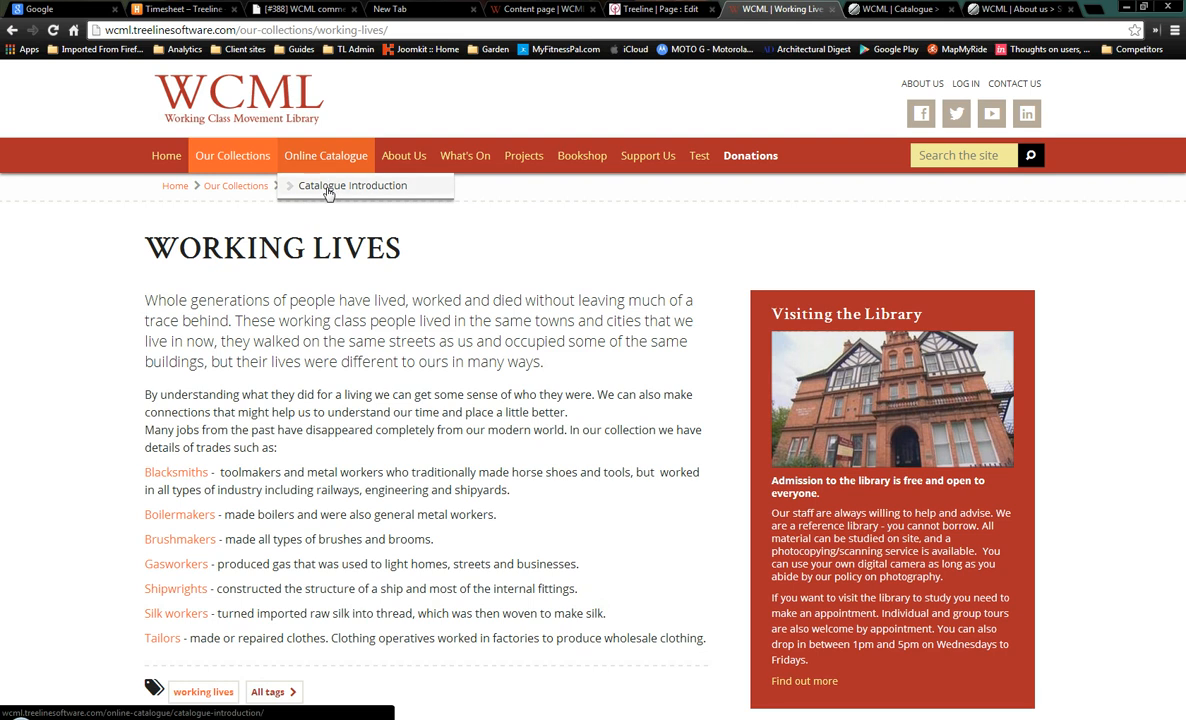
pyautogui.click(305, 184)
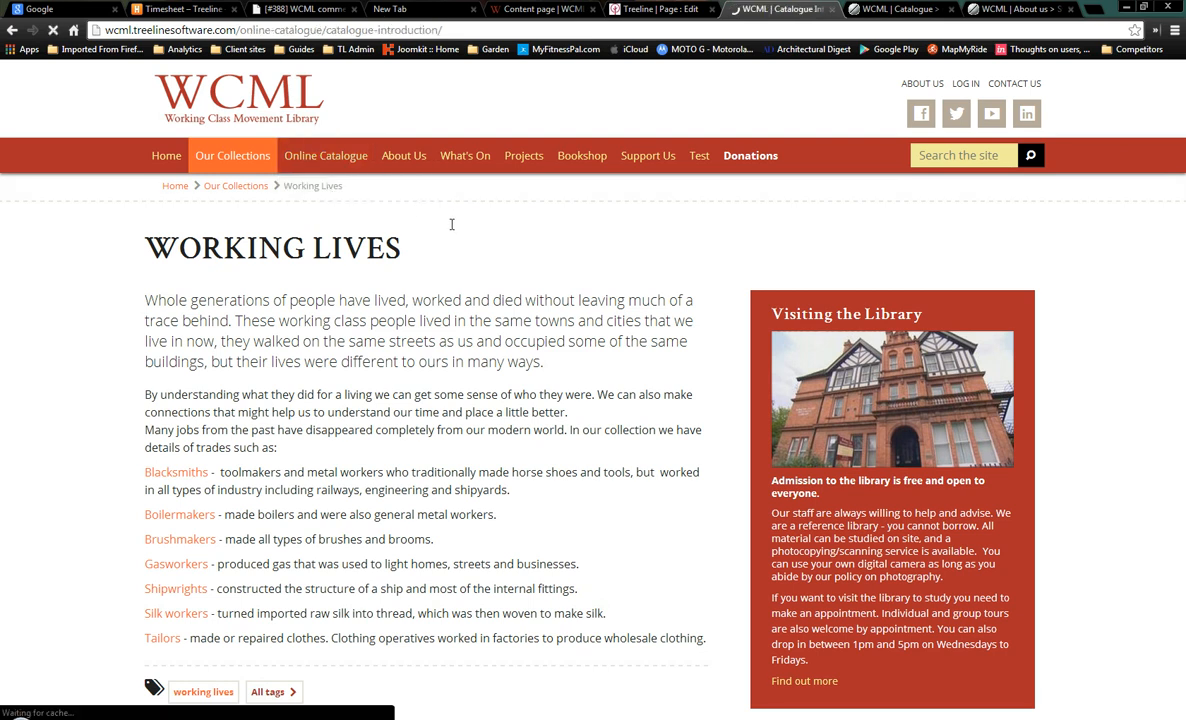